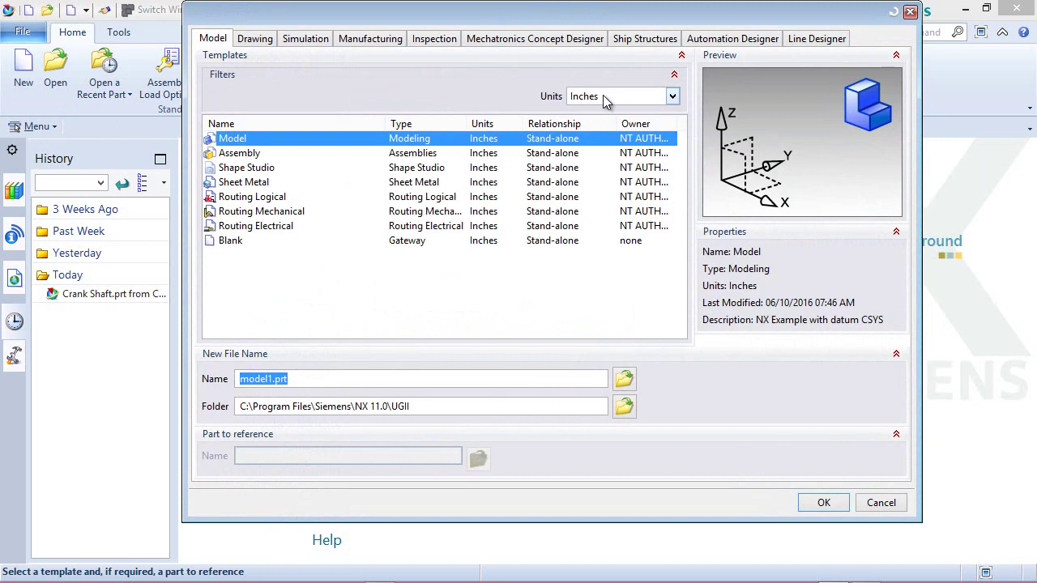
# Choose the Model template in inches and set the new part's folder to the user-named subfolder of Documents\Siemens-NX 11
pyautogui.click(595, 122)
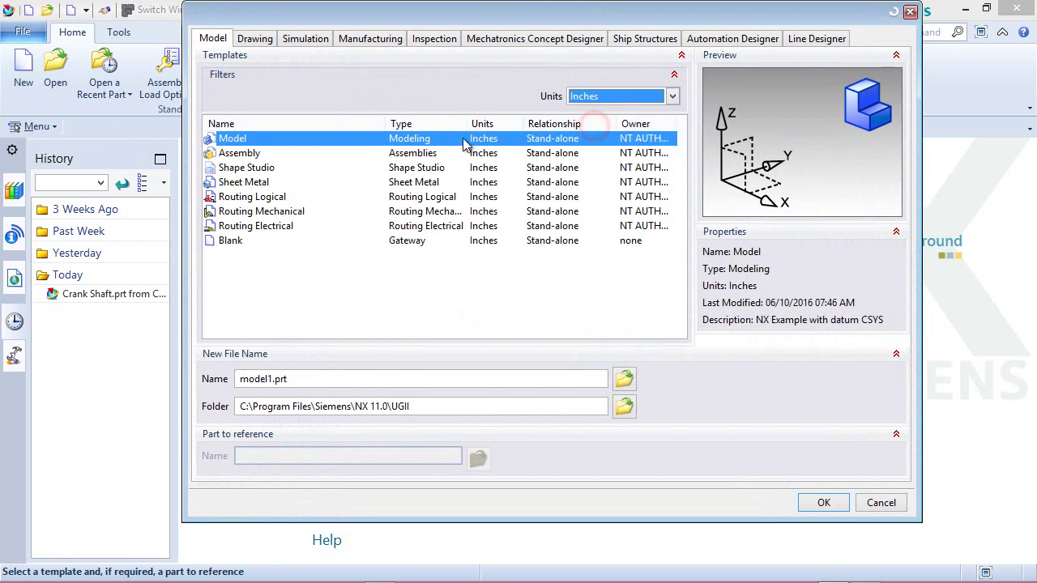
pyautogui.click(307, 140)
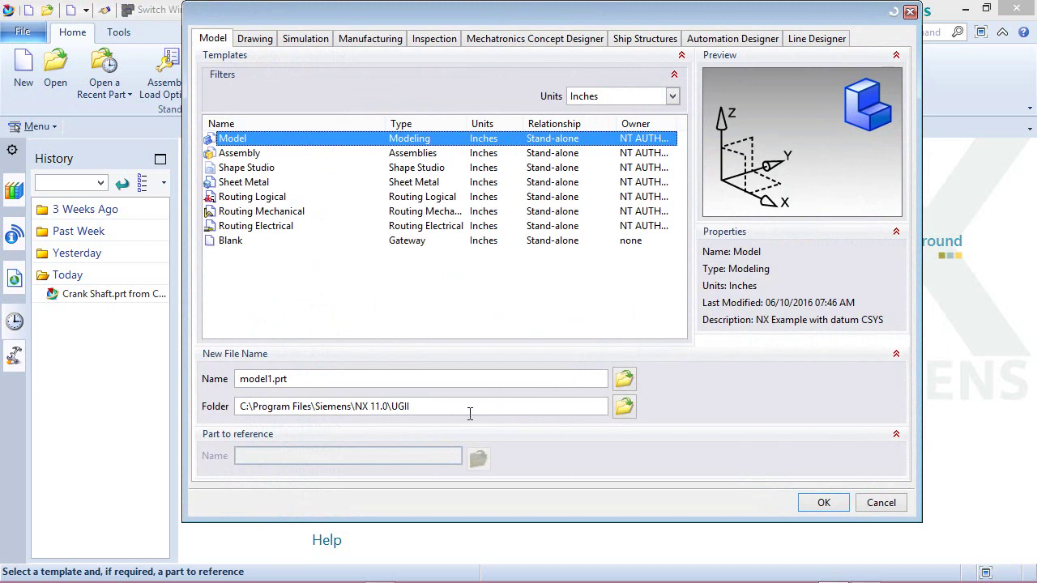
pyautogui.click(625, 406)
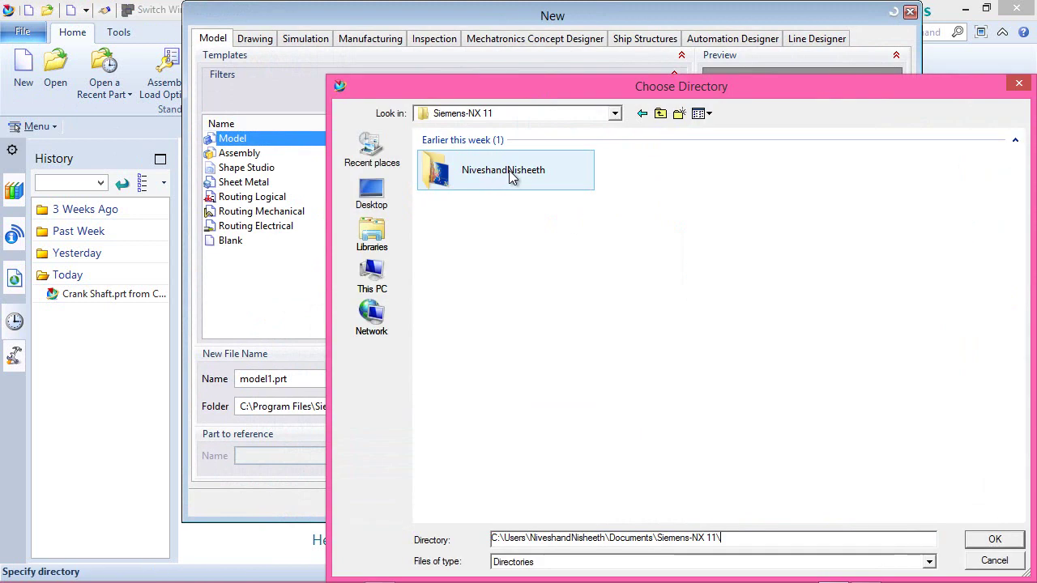
pyautogui.doubleClick(510, 173)
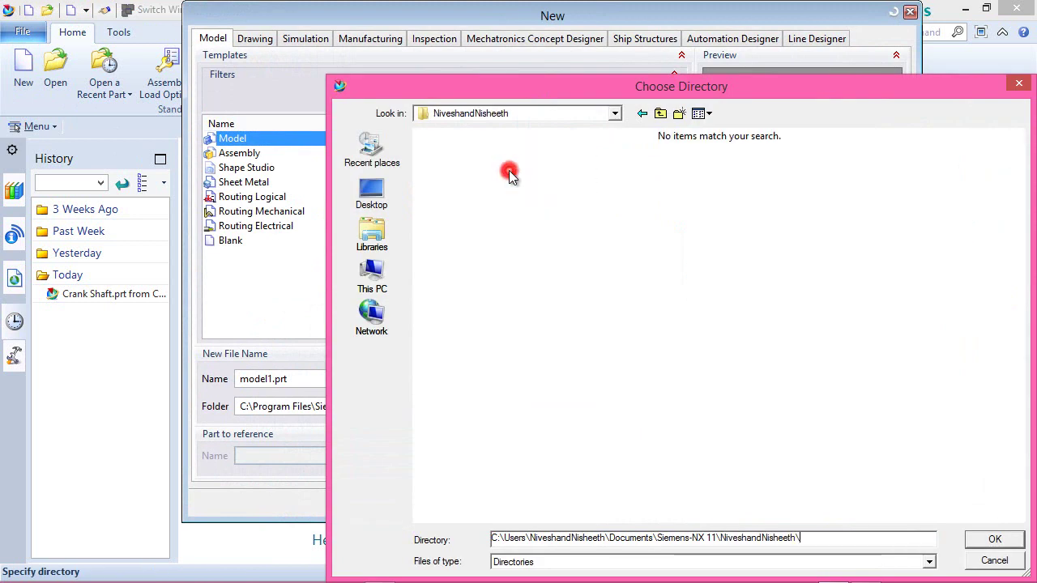
pyautogui.click(994, 537)
# Name the new part file Engine Con Rod.prt and create it
pyautogui.doubleClick(316, 375)
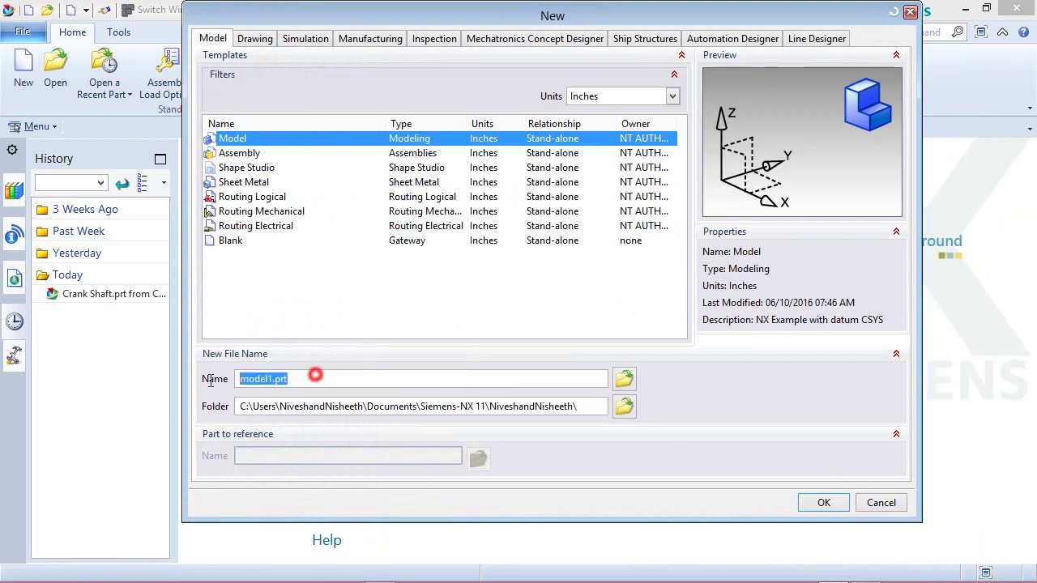
pyautogui.click(241, 378)
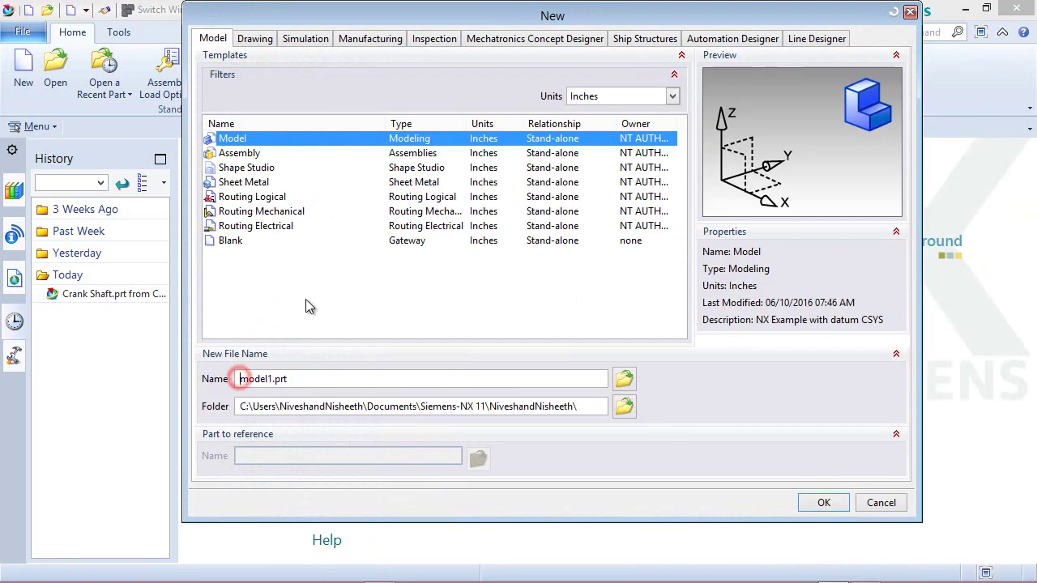
pyautogui.press('Delete')
pyautogui.press('Delete')
pyautogui.press('Delete')
pyautogui.press('Delete')
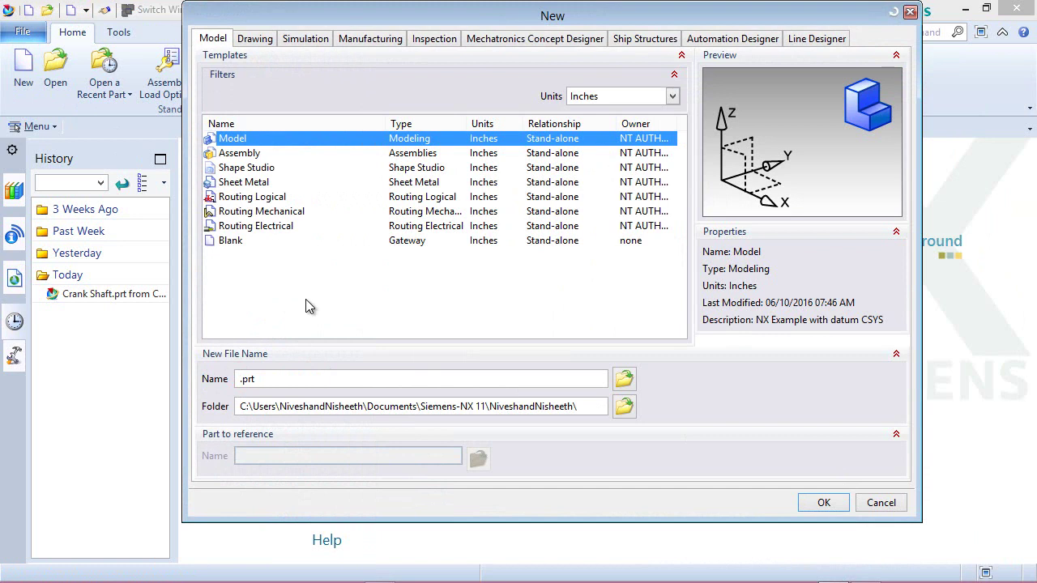
pyautogui.write('Engine Con Rod')
pyautogui.click(812, 503)
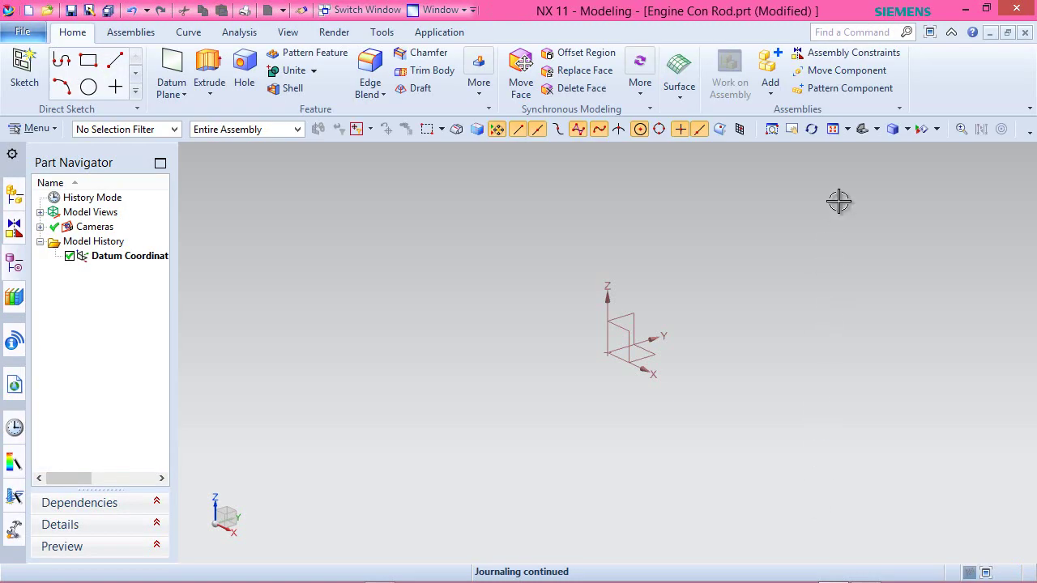
# Switch to the isometric view and turn off Change View Orientation in the sketch session preferences
pyautogui.click(876, 128)
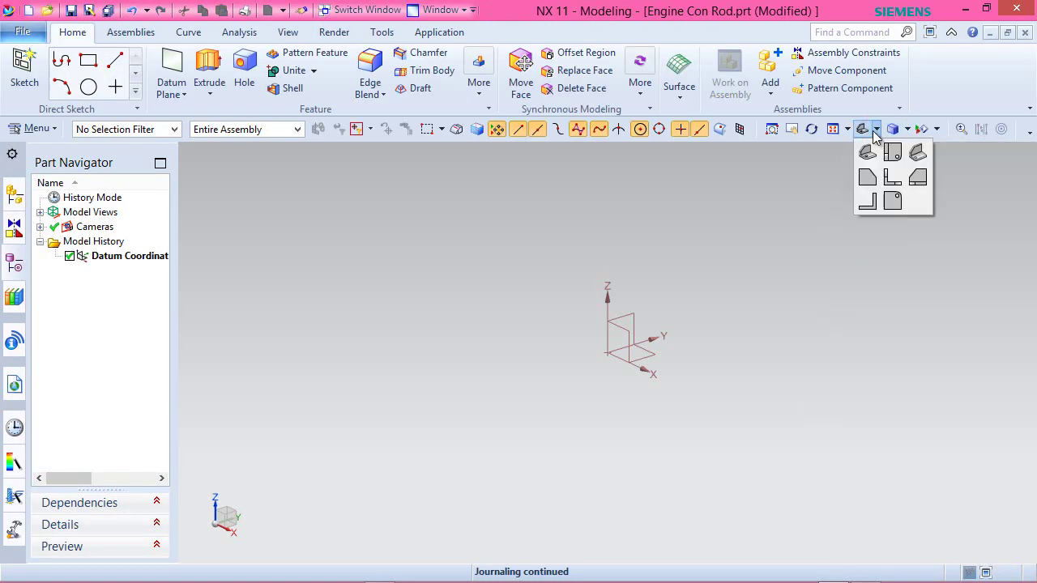
pyautogui.click(916, 152)
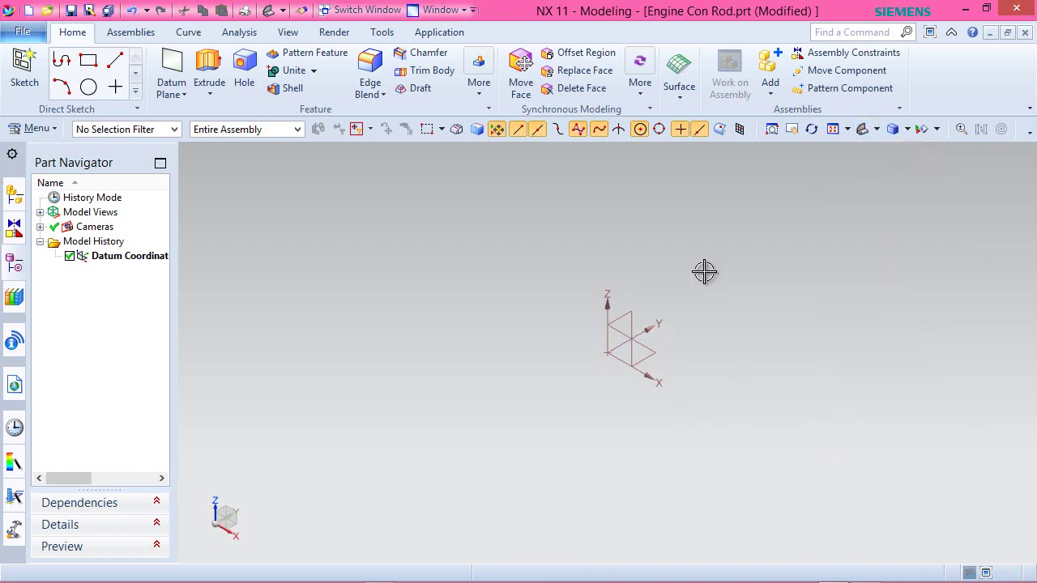
pyautogui.click(22, 32)
pyautogui.click(77, 170)
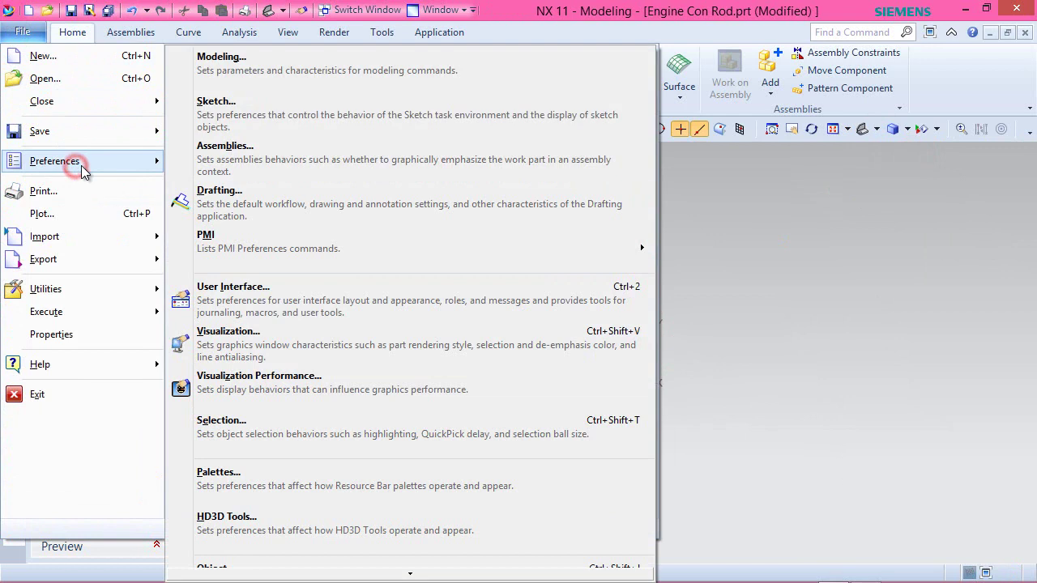
pyautogui.click(204, 109)
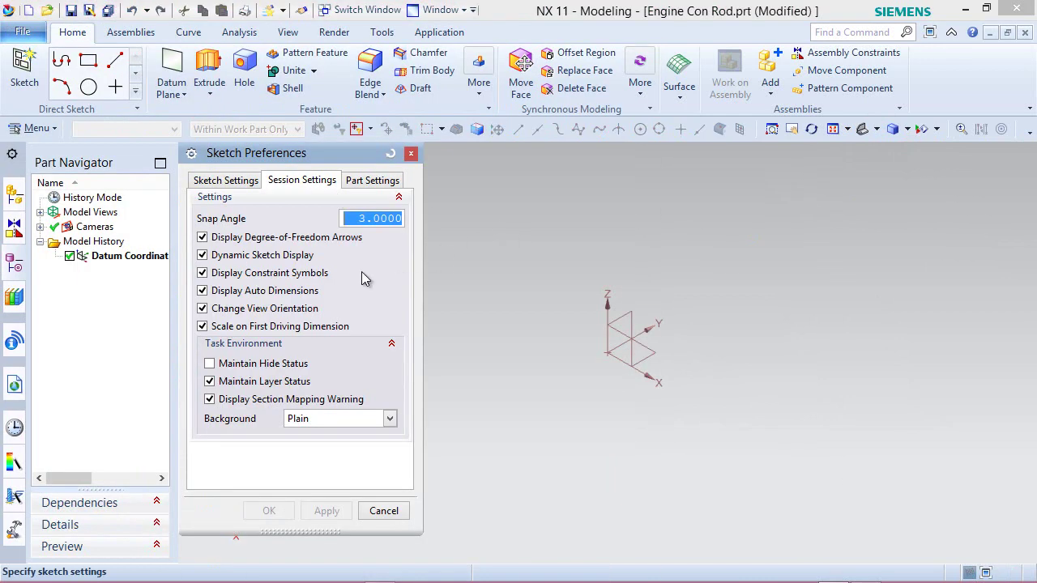
pyautogui.click(203, 309)
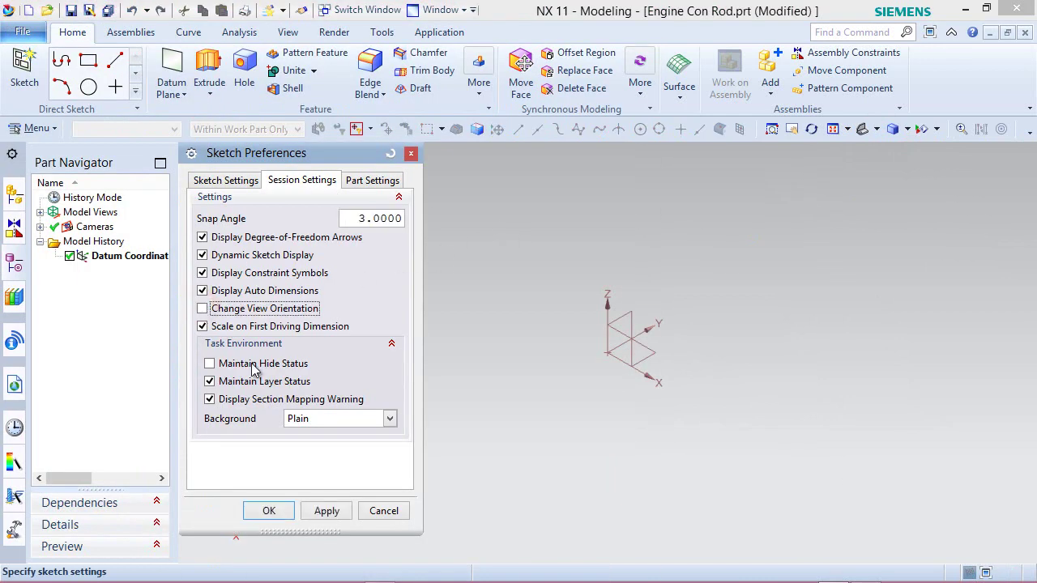
pyautogui.click(272, 511)
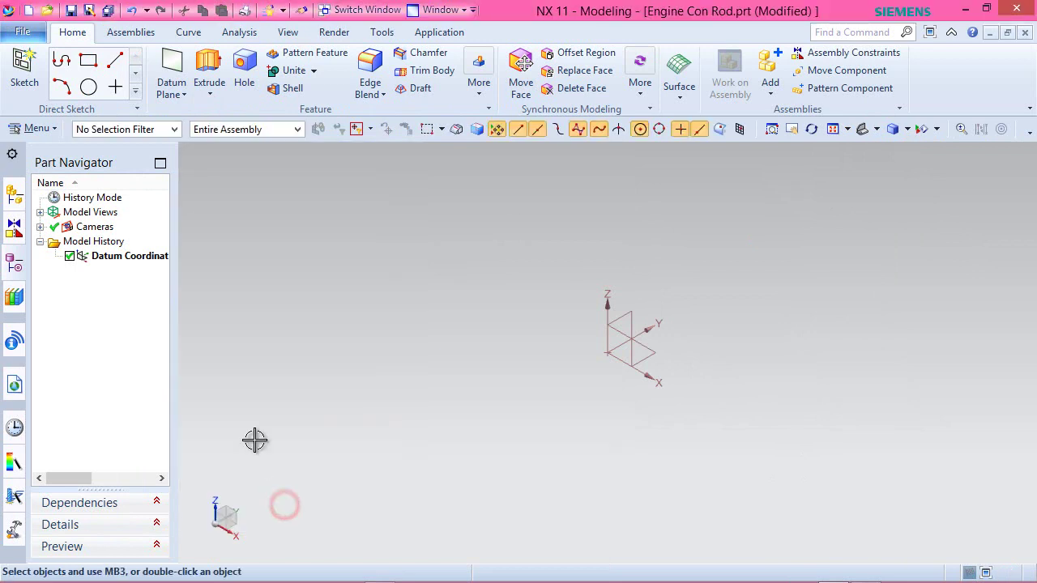
# Set the dimension units' Decimal Places to 5 in the drafting preferences
pyautogui.click(23, 32)
pyautogui.click(87, 162)
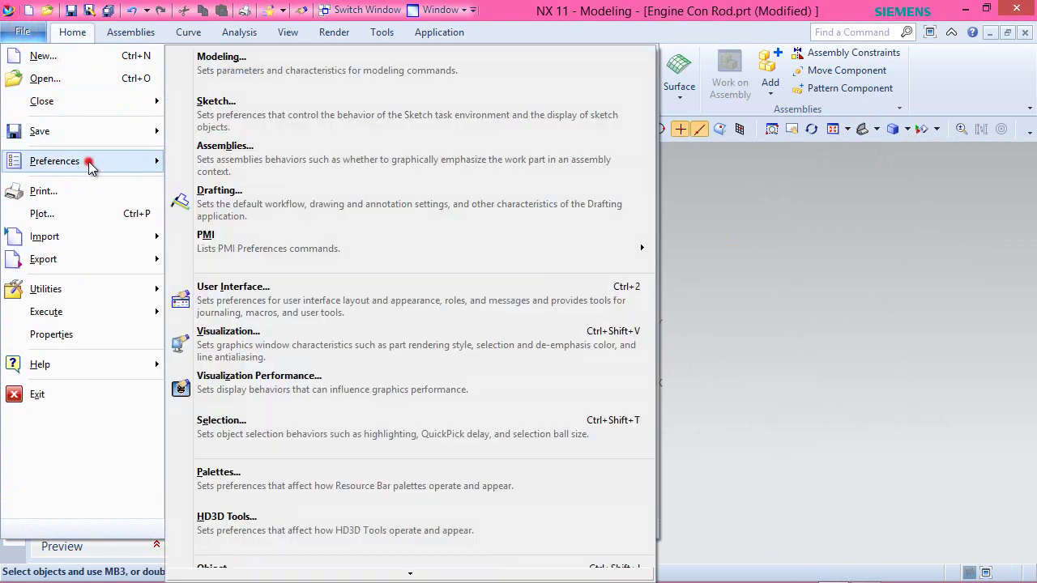
pyautogui.click(227, 197)
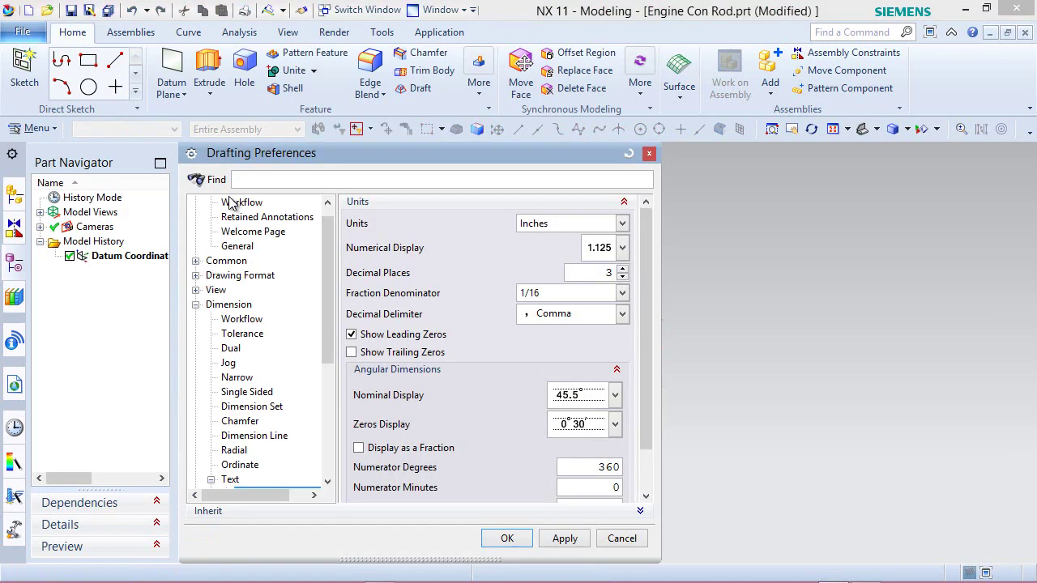
pyautogui.click(622, 271)
pyautogui.click(622, 270)
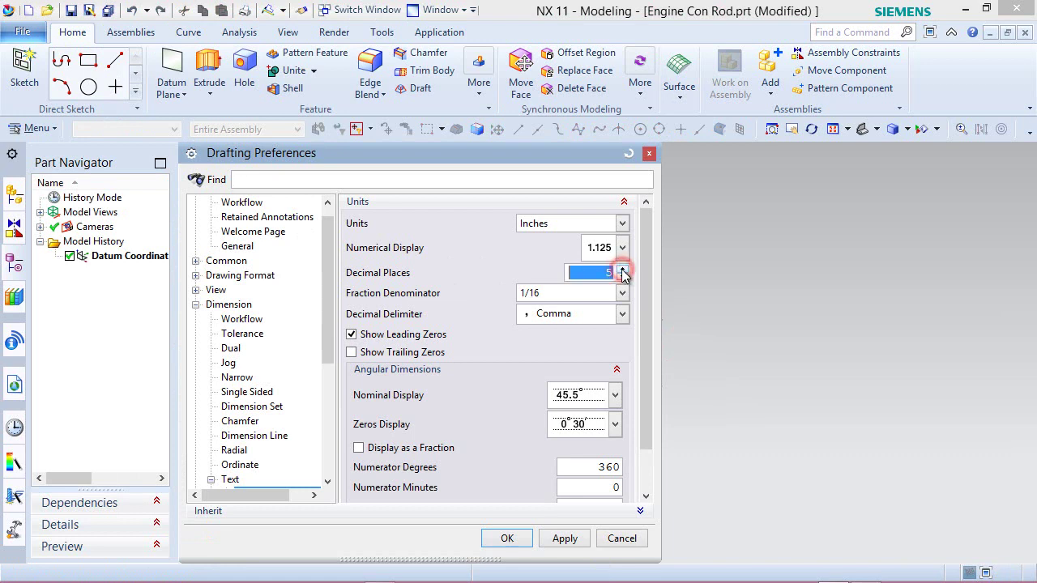
pyautogui.click(508, 539)
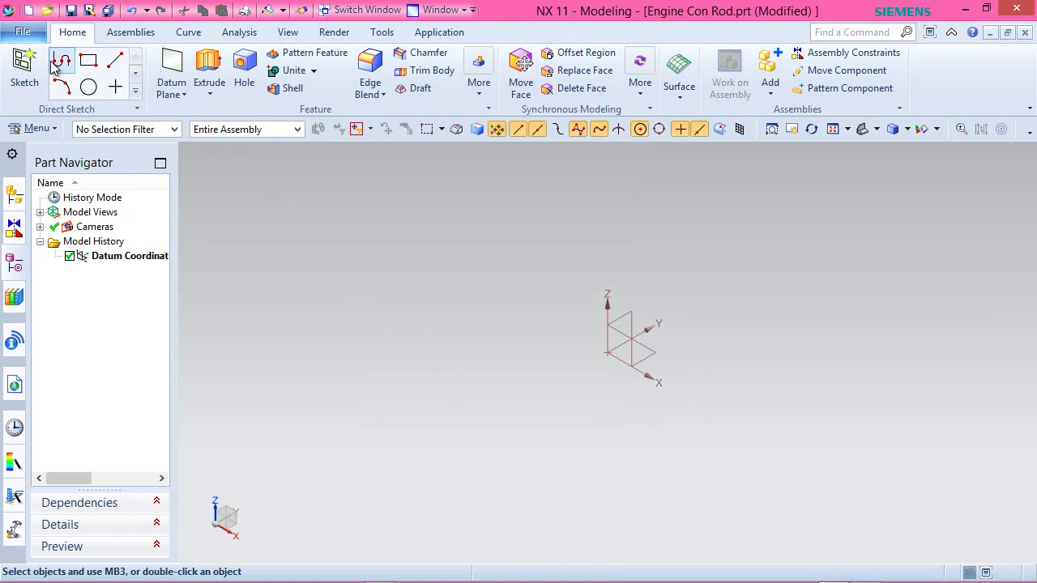
# Create a sketch on the XY plane of the datum coordinate system with the X axis as horizontal reference
pyautogui.click(22, 64)
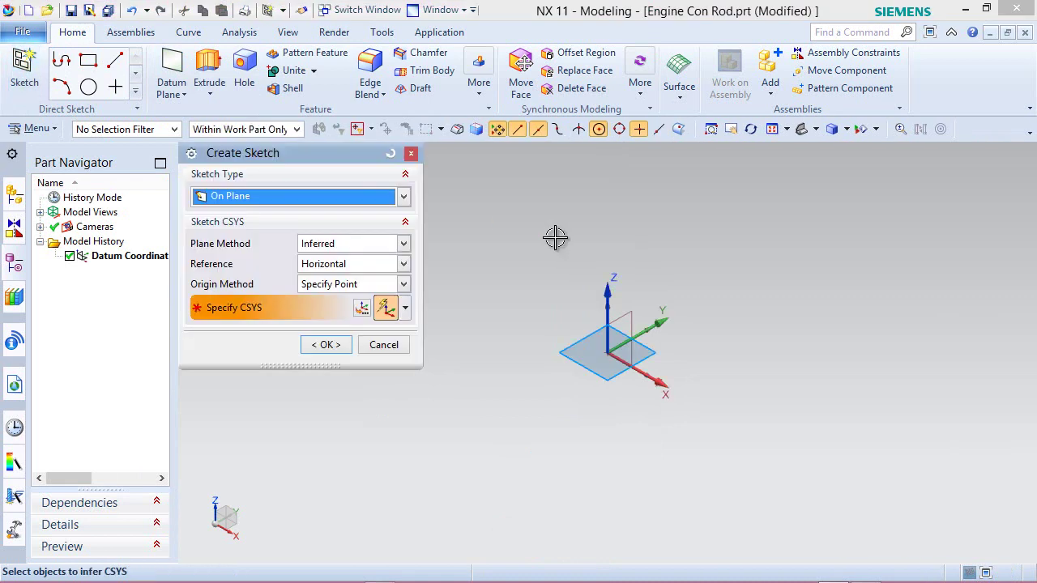
pyautogui.click(601, 367)
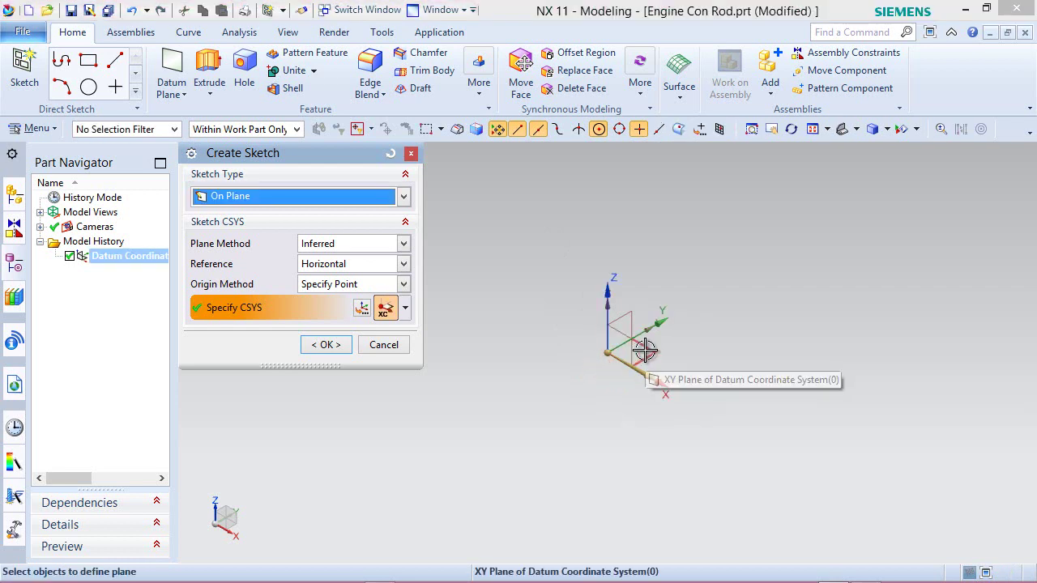
pyautogui.click(645, 350)
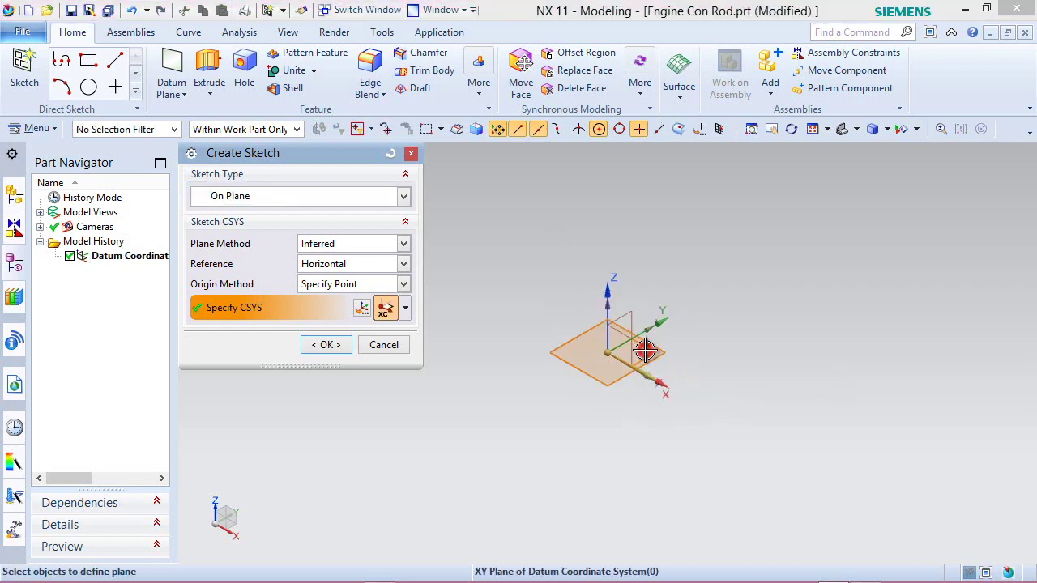
pyautogui.click(328, 344)
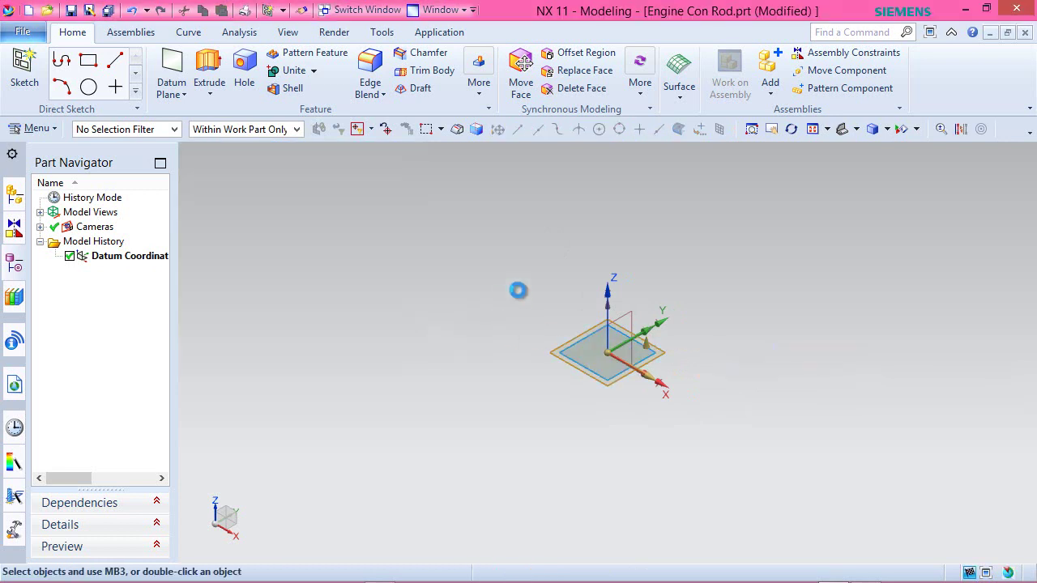
# Sketch two concentric circles about 1.54 and 0.94 inches in diameter, centered about 3.79 inches left of the origin
pyautogui.moveTo(507, 398)
pyautogui.mouseDown(button='middle')
pyautogui.moveTo(569, 407)
pyautogui.moveTo(527, 481)
pyautogui.moveTo(539, 458)
pyautogui.mouseUp(button='middle')
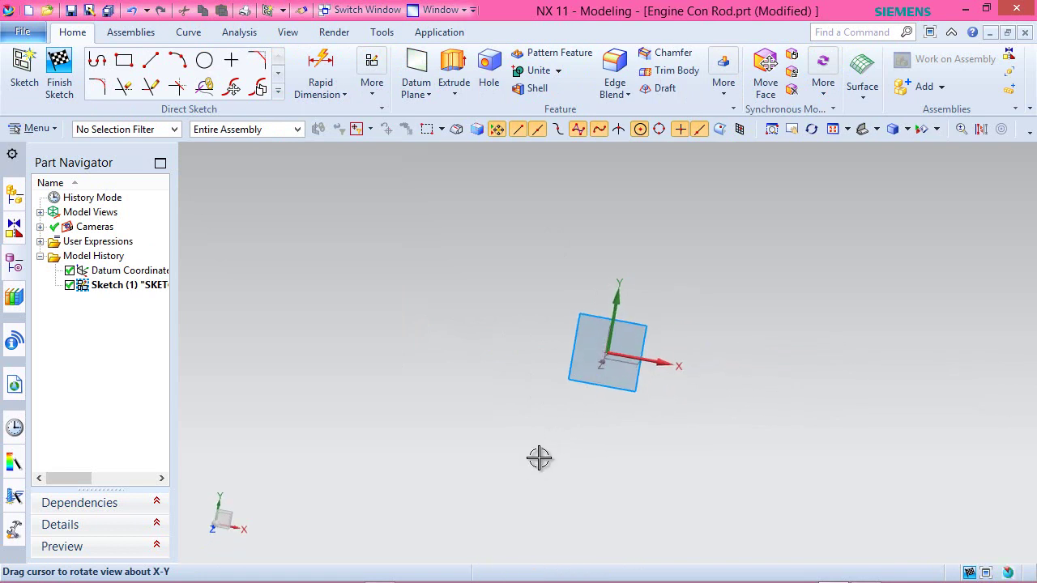
pyautogui.rightClick(702, 340)
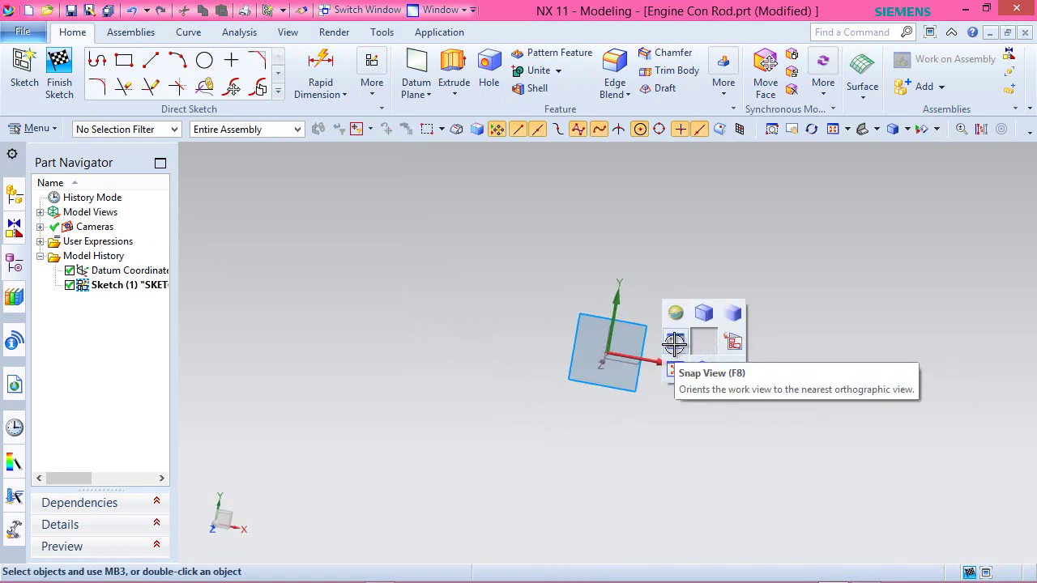
pyautogui.click(674, 343)
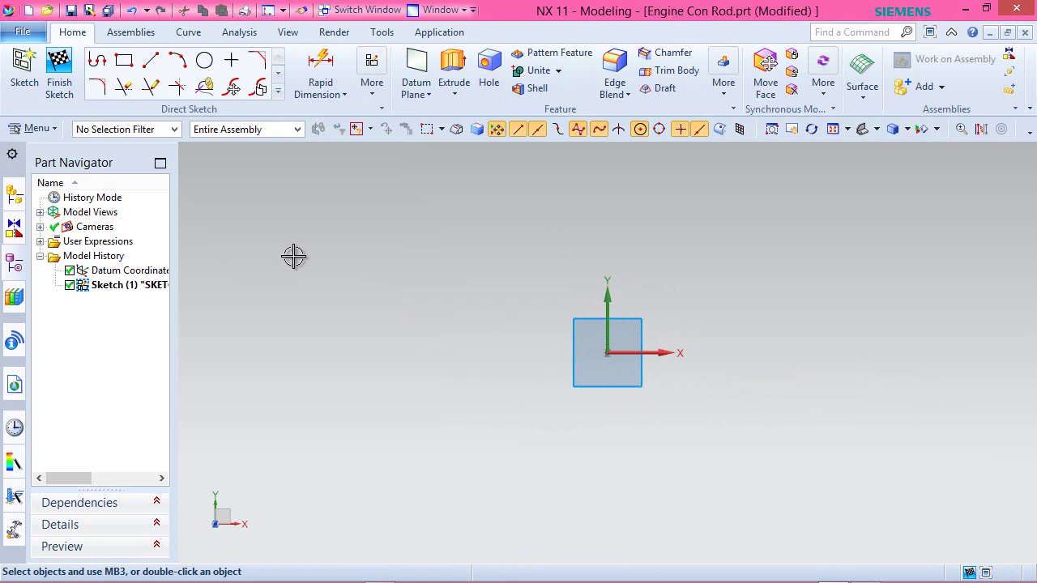
pyautogui.click(205, 64)
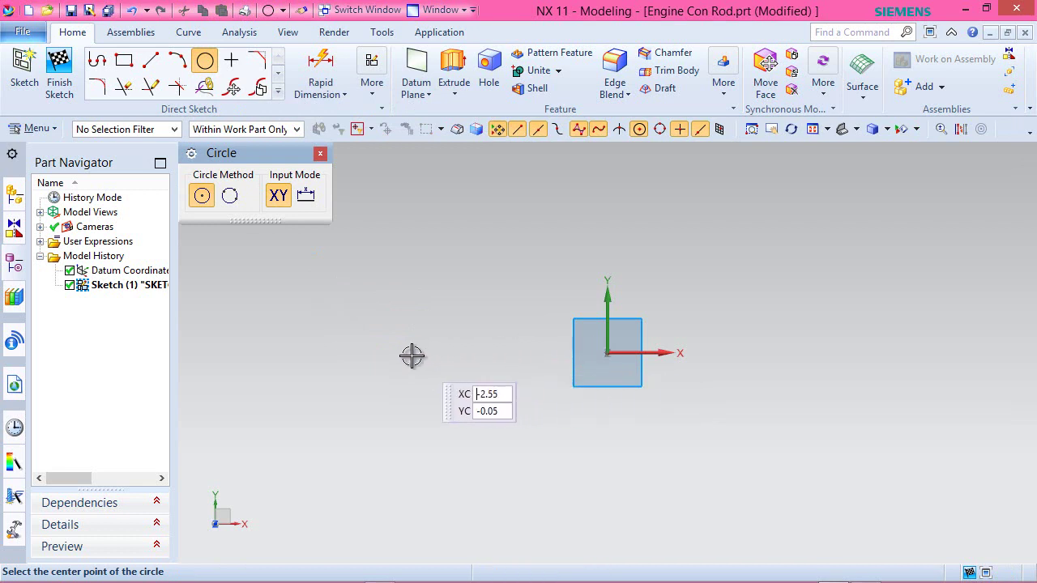
pyautogui.click(320, 353)
pyautogui.click(359, 398)
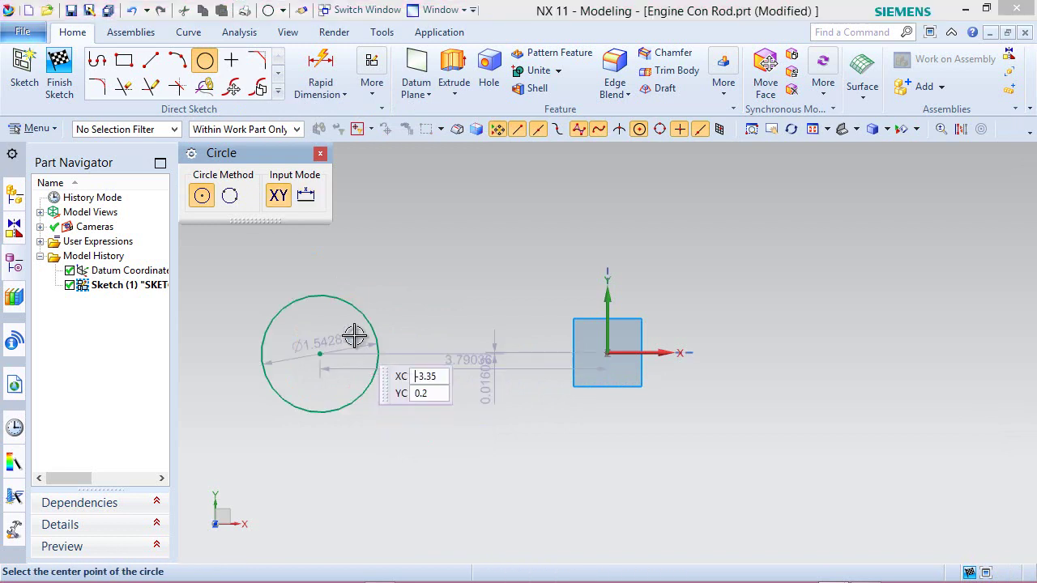
pyautogui.click(322, 354)
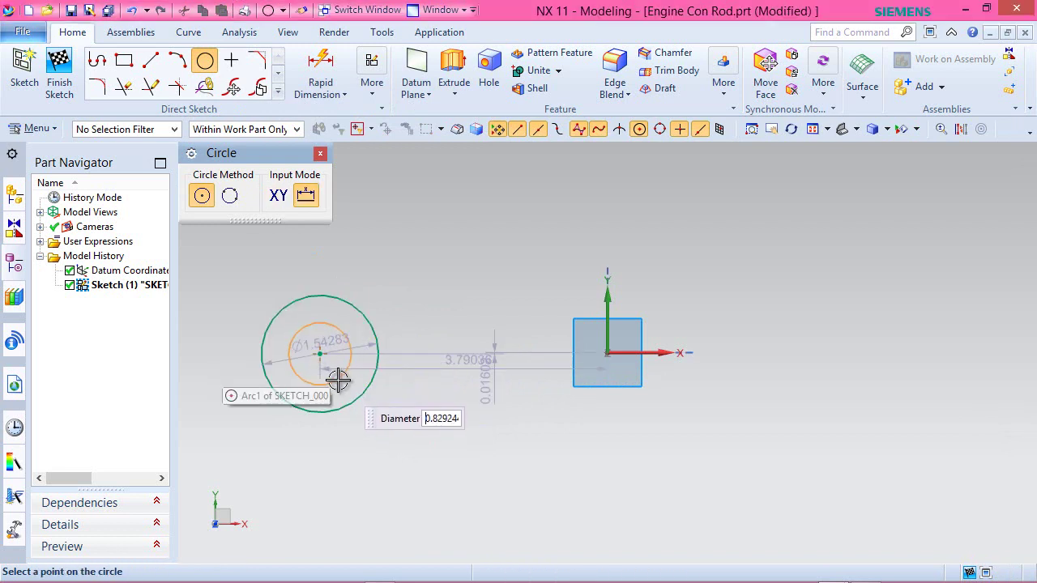
pyautogui.click(340, 386)
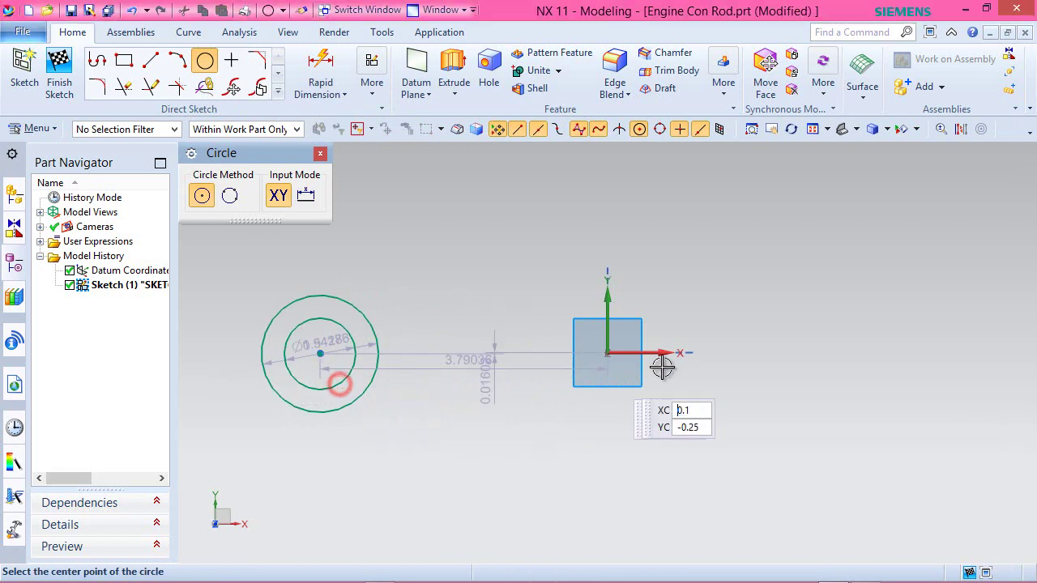
# Sketch a single circle about 1.02 inches in diameter, centered about 3.70 inches right of the origin
pyautogui.click(888, 353)
pyautogui.click(901, 391)
pyautogui.press('Escape')
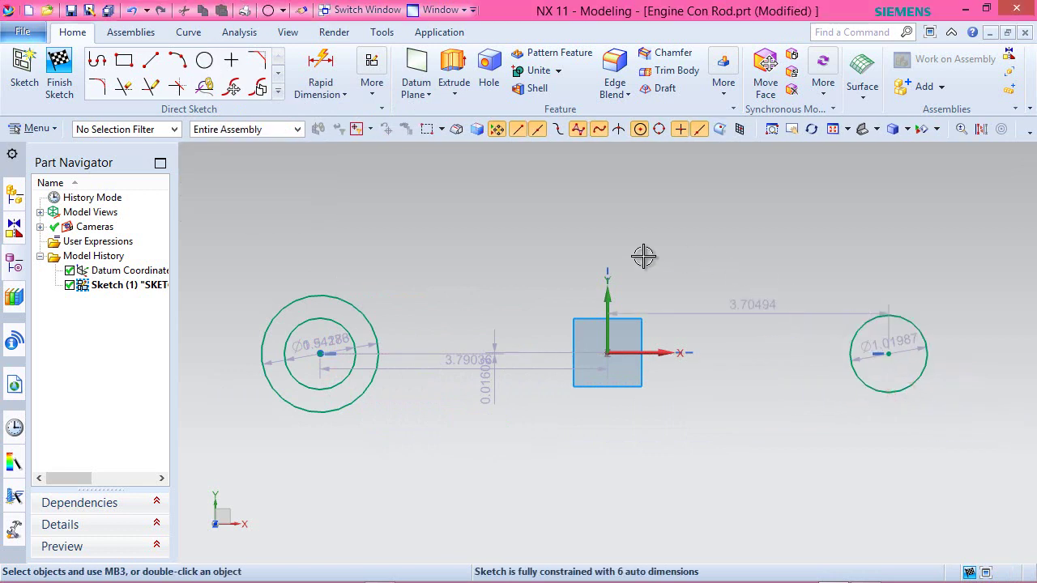
# Constrain the center of the left concentric circles to lie on the sketch's horizontal axis
pyautogui.click(321, 354)
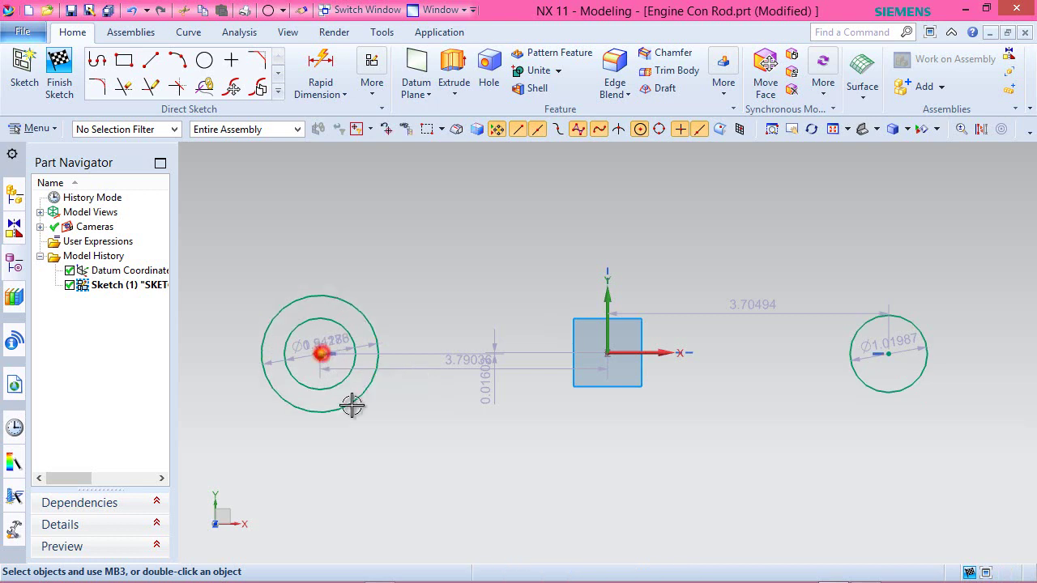
pyautogui.click(648, 353)
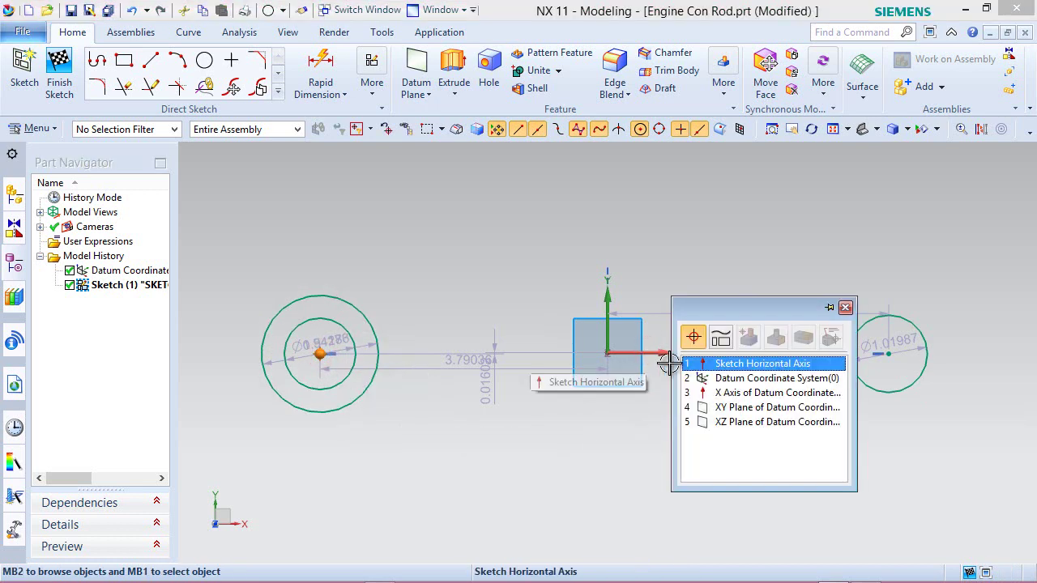
pyautogui.click(717, 361)
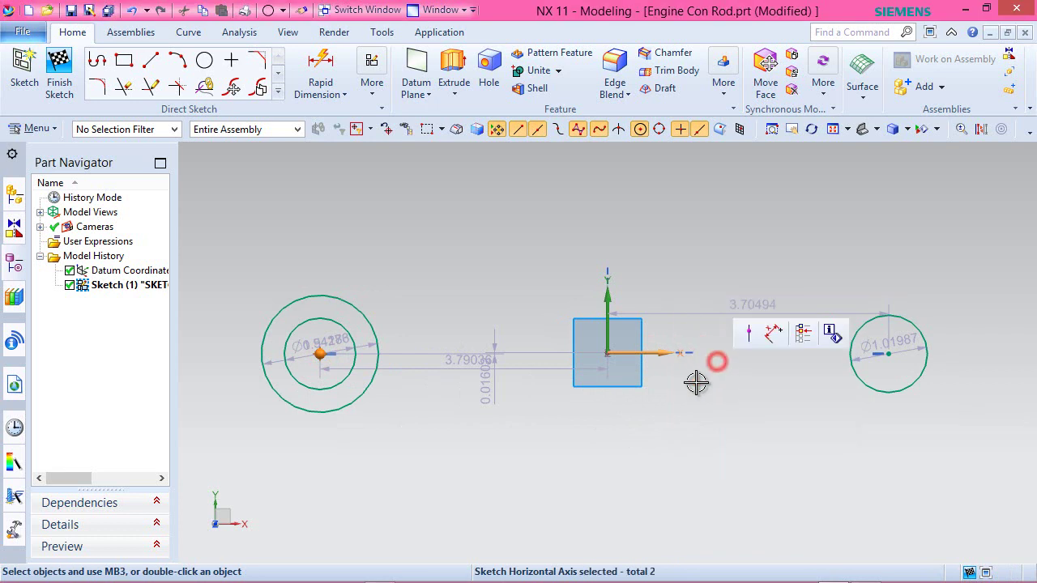
pyautogui.click(747, 336)
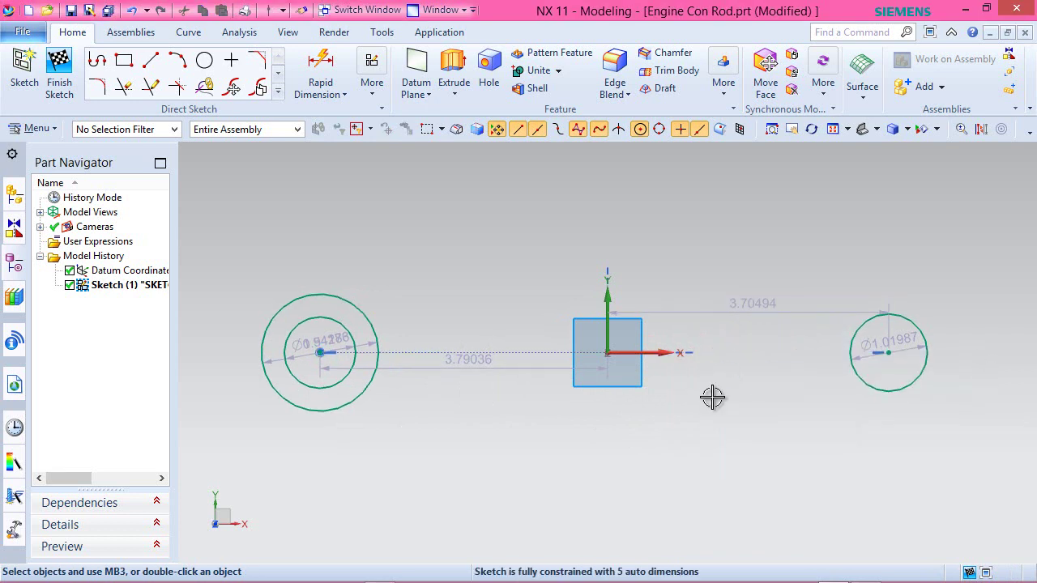
# Constrain the center of the right circle to lie on the sketch's horizontal axis
pyautogui.click(889, 354)
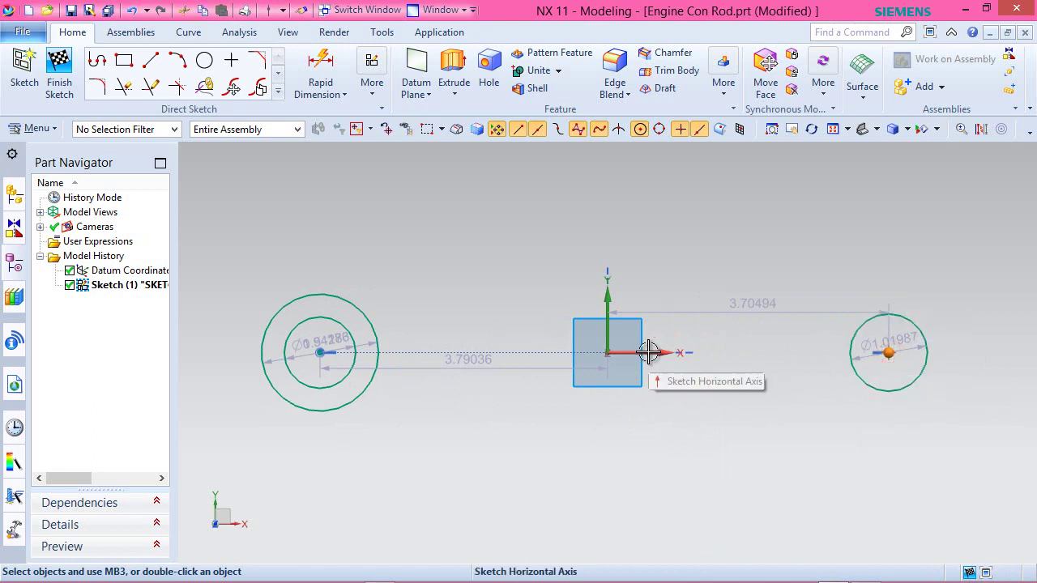
pyautogui.moveTo(647, 350)
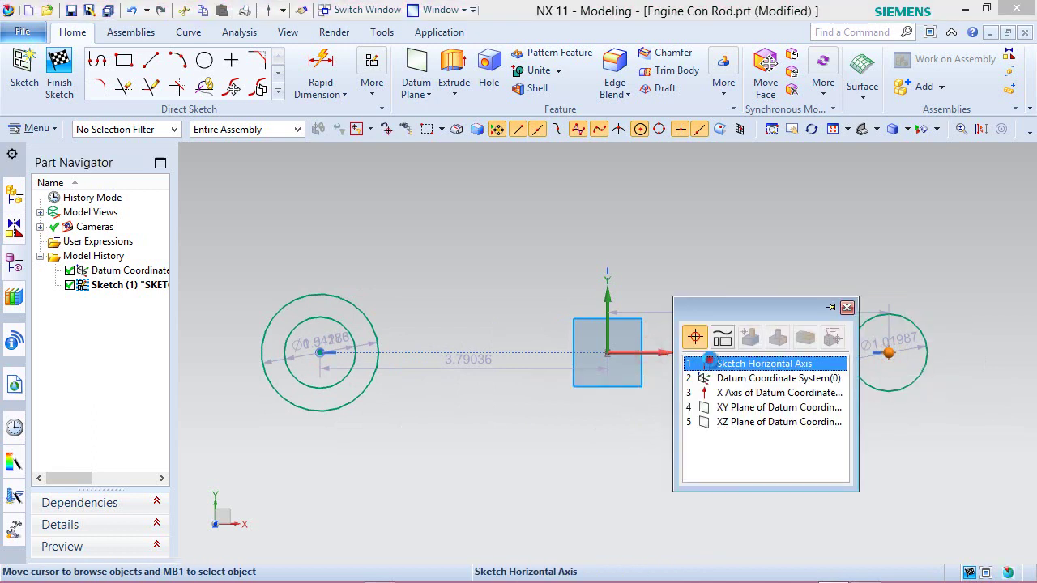
pyautogui.click(710, 360)
pyautogui.click(741, 332)
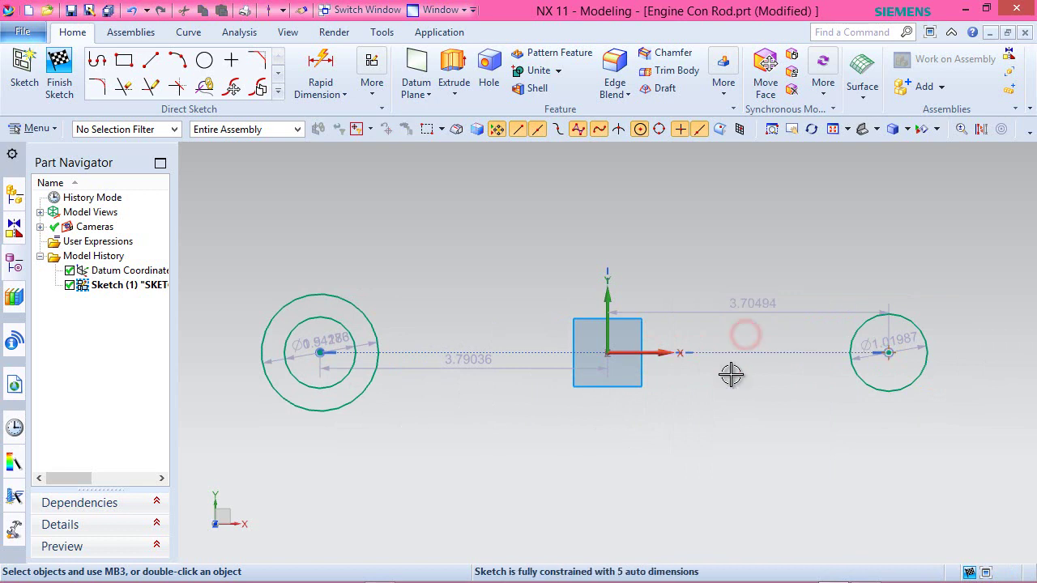
pyautogui.rightClick(408, 211)
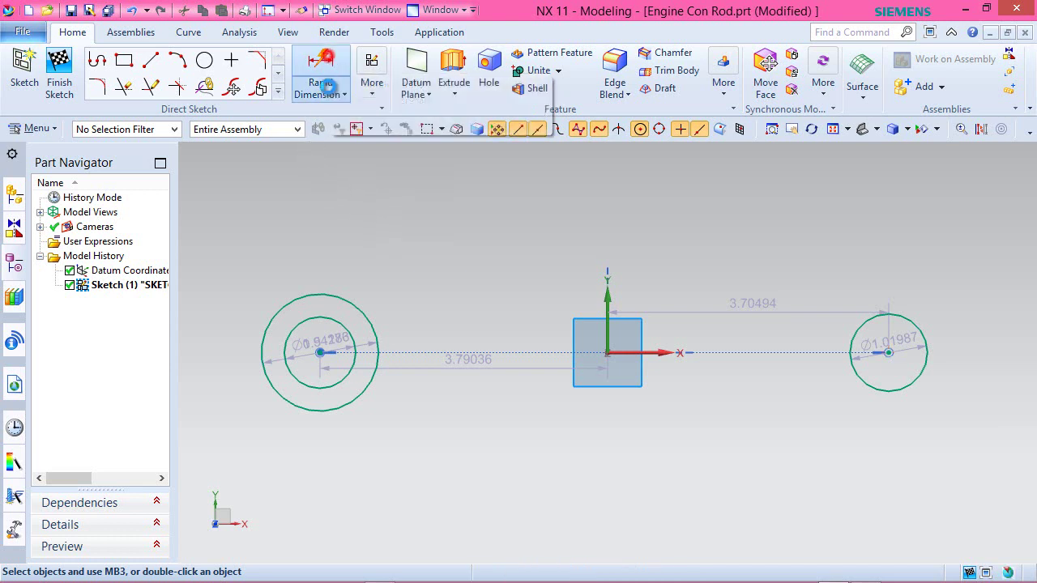
pyautogui.click(321, 85)
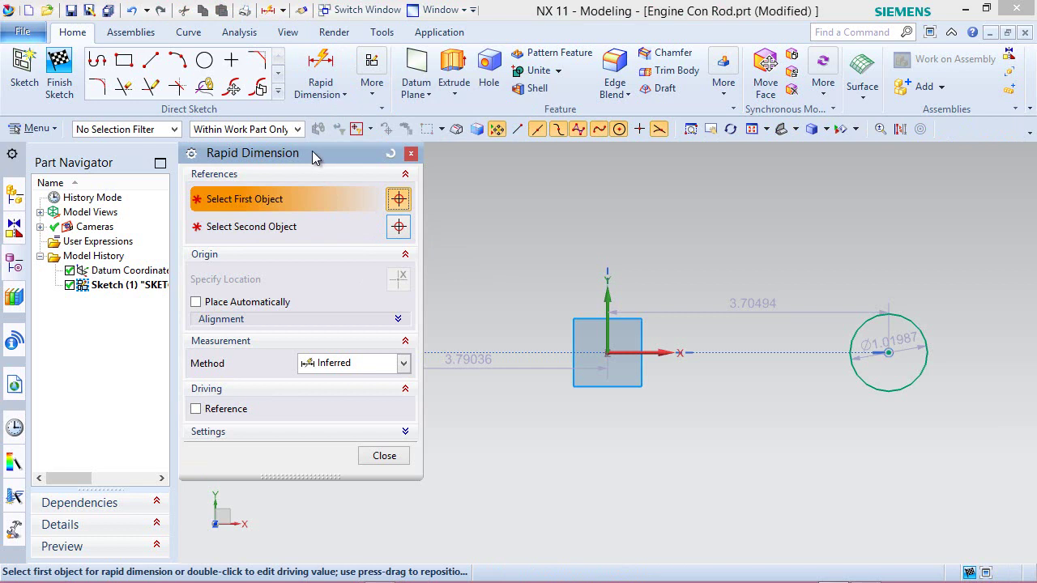
pyautogui.moveTo(313, 153); pyautogui.dragTo(373, 154)
pyautogui.press('Escape')
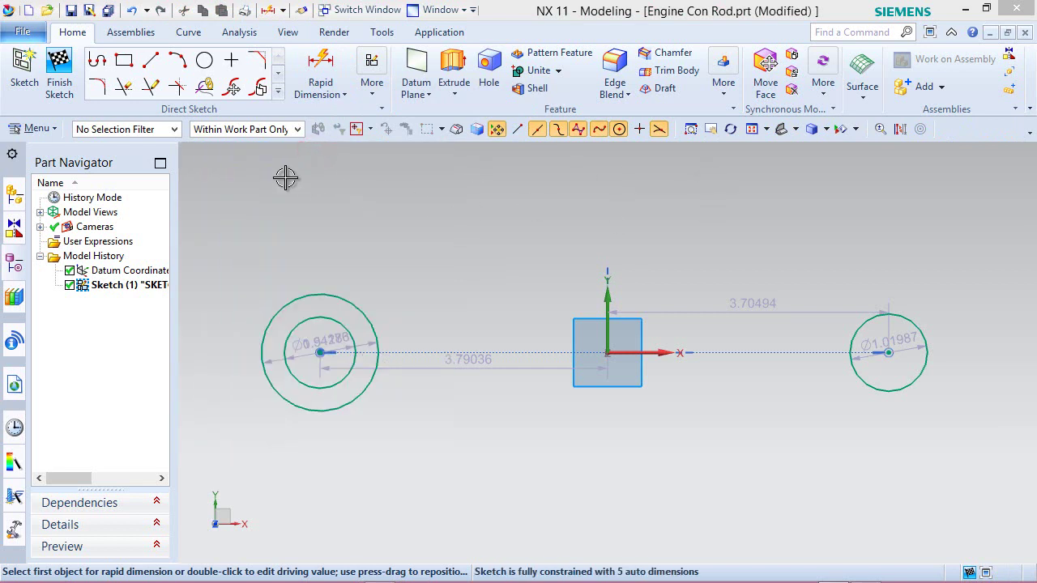
# Dimension the outer left circle's diameter as 0.125 inch and move the dimension text close to the circle
pyautogui.click(328, 91)
pyautogui.moveTo(623, 215); pyautogui.dragTo(630, 171)
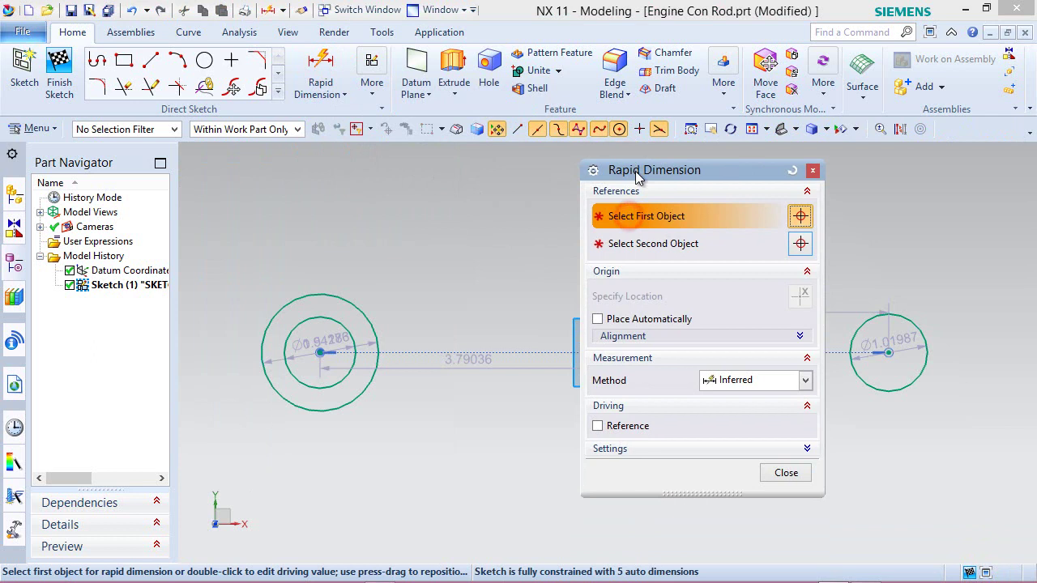
pyautogui.click(316, 294)
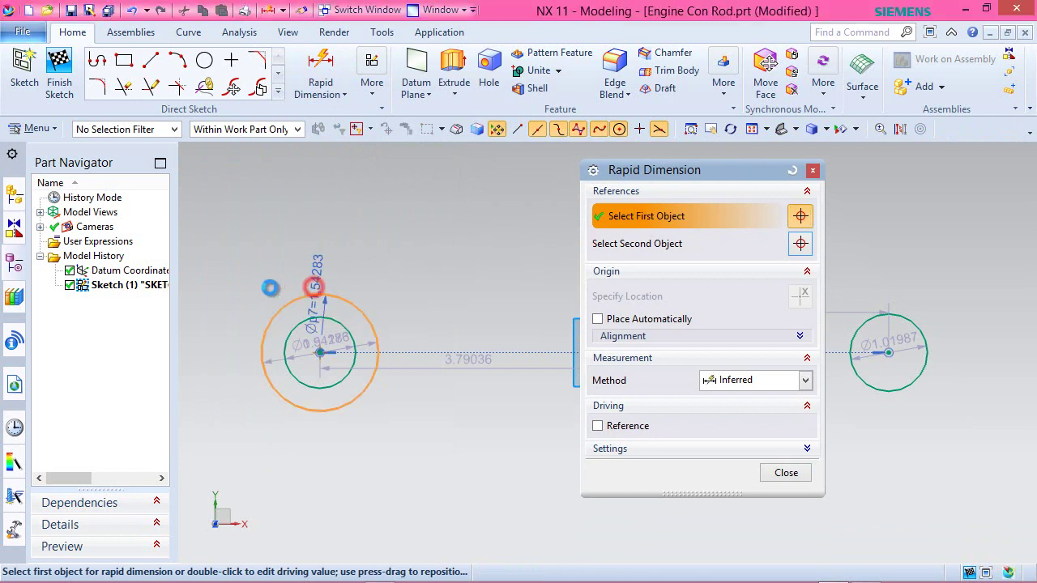
pyautogui.click(241, 264)
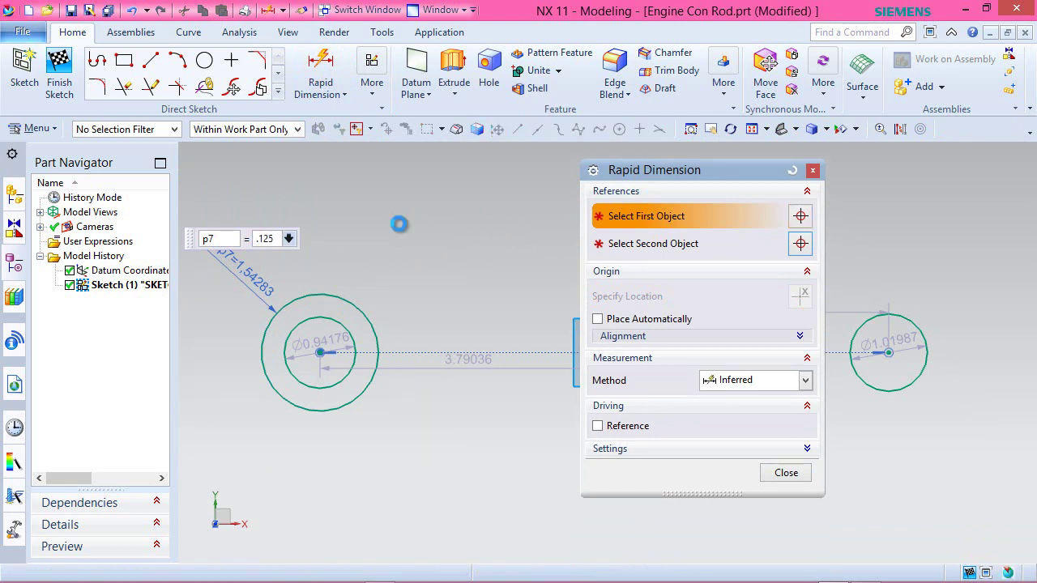
pyautogui.click(812, 170)
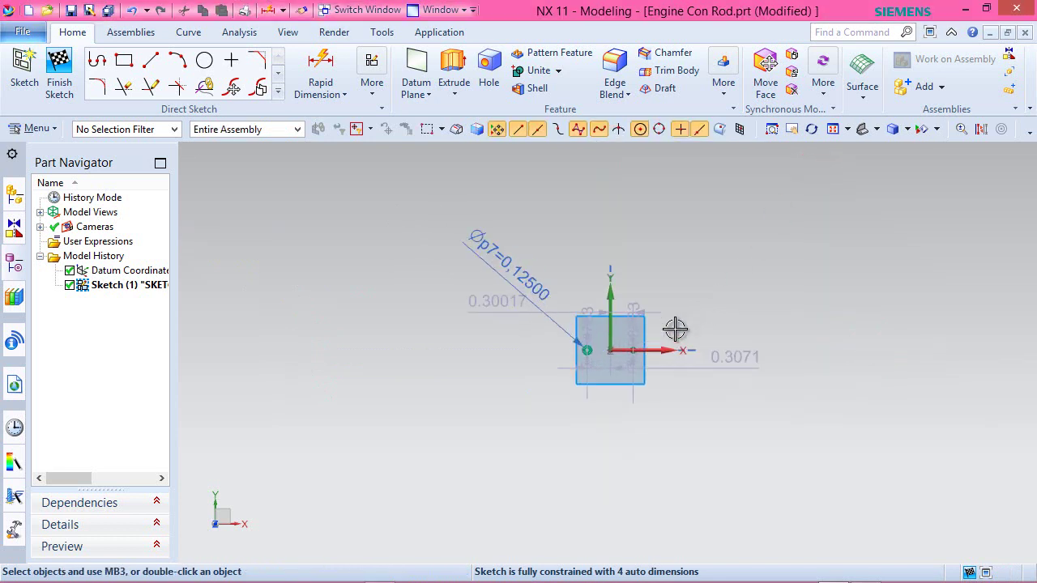
pyautogui.scroll(5, 616, 348)
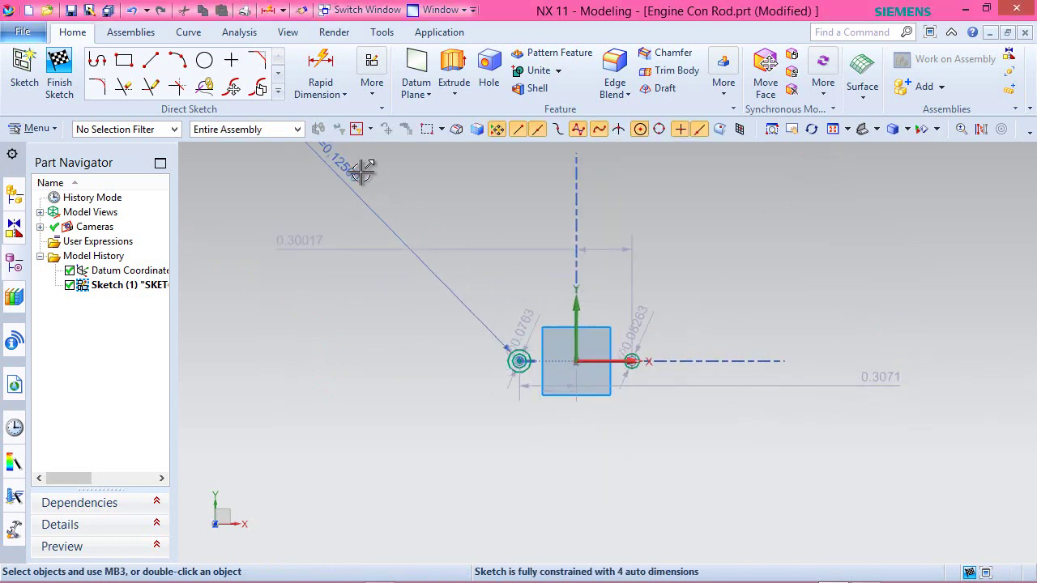
pyautogui.moveTo(352, 169); pyautogui.dragTo(481, 367)
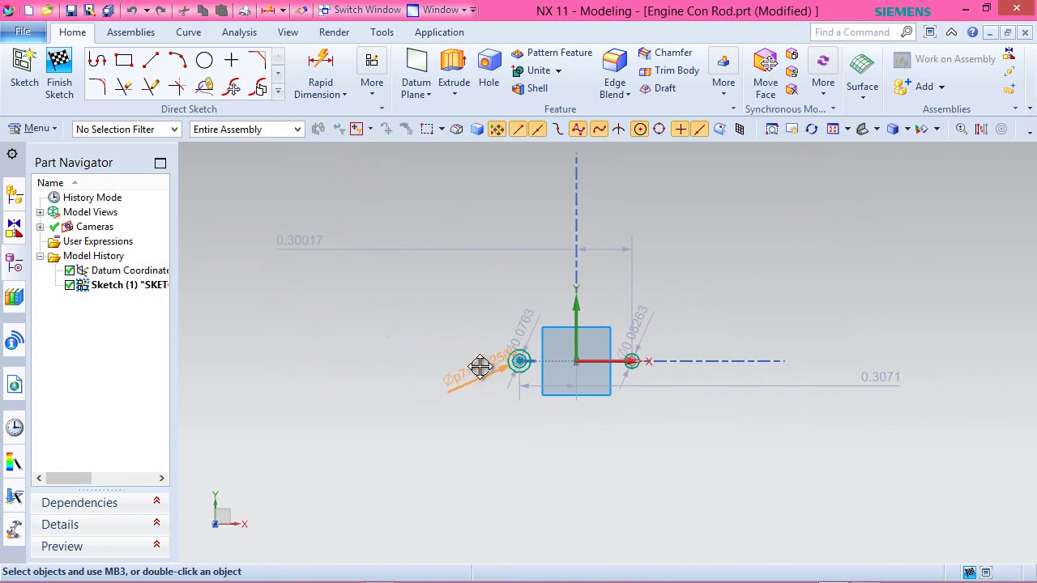
pyautogui.scroll(5, 518, 360)
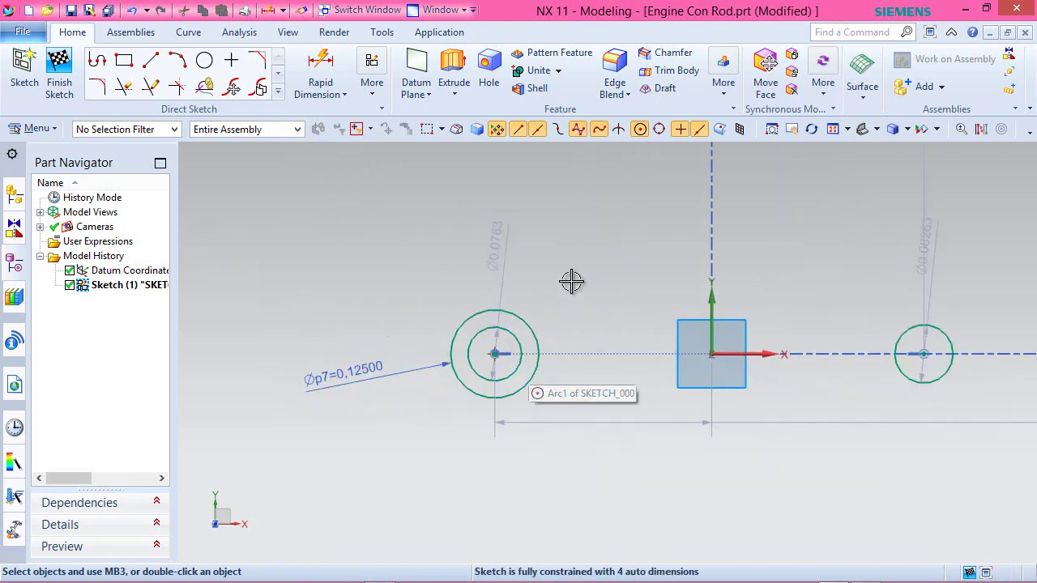
# Dimension the inner left concentric circle's diameter as 0.1625 inch and move its text clear of the circles
pyautogui.click(320, 63)
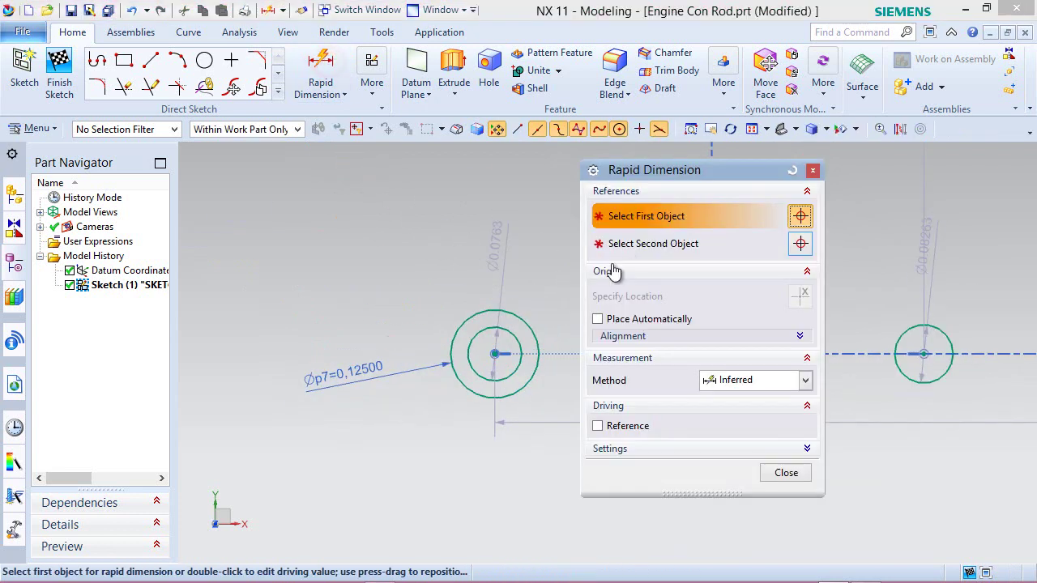
pyautogui.click(511, 332)
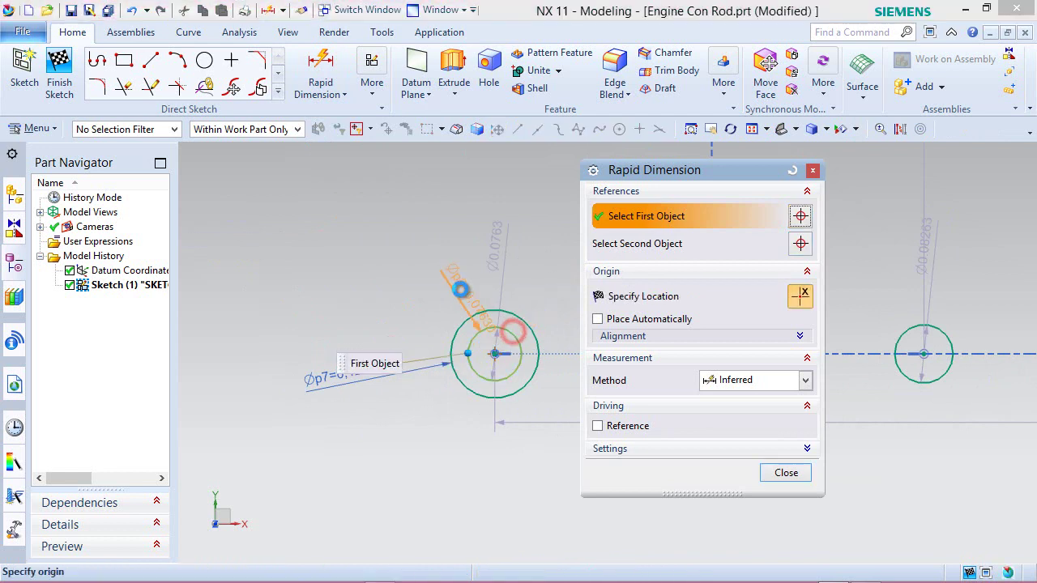
pyautogui.click(458, 290)
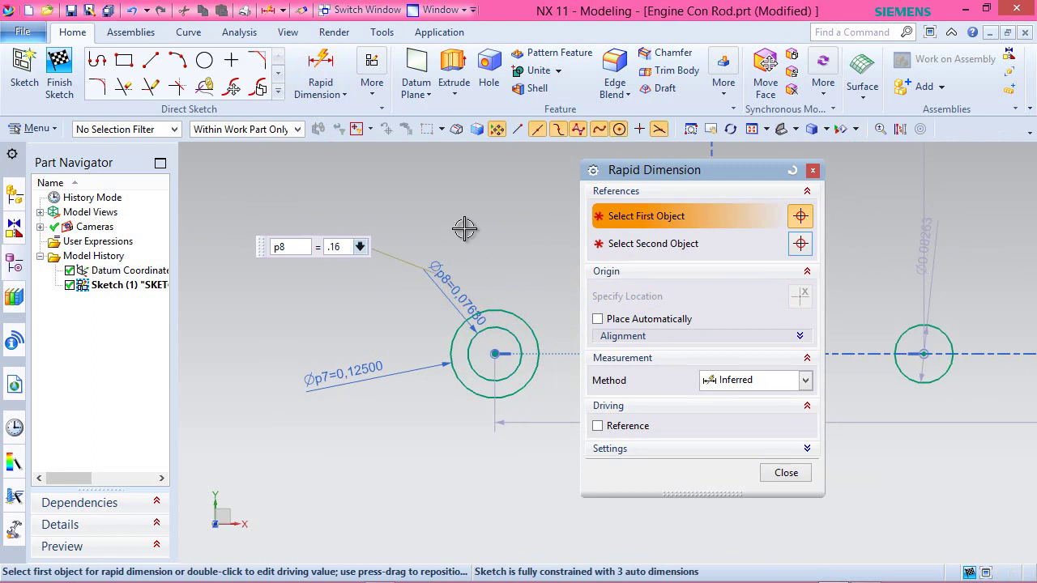
pyautogui.press('Return')
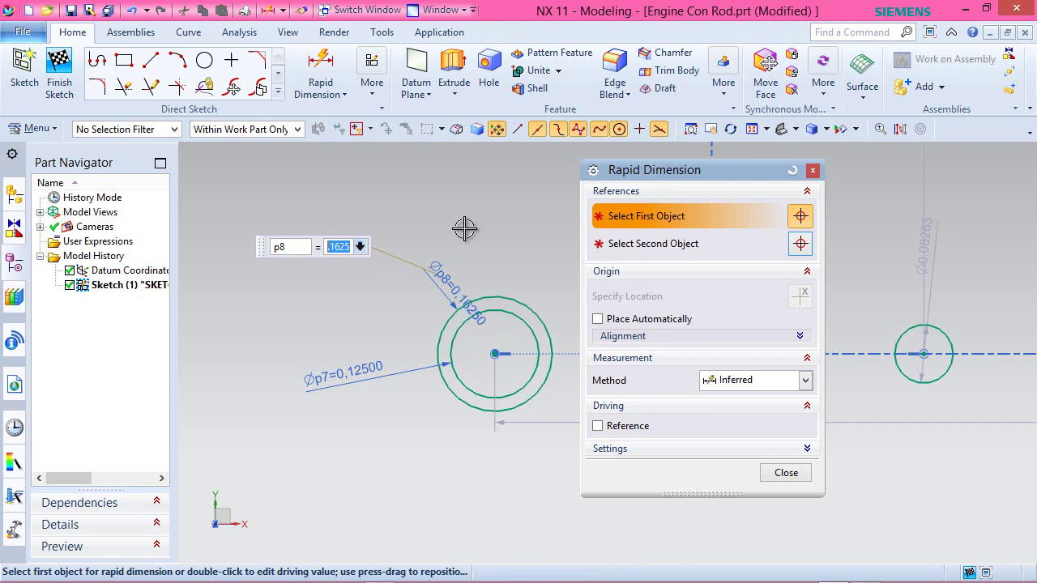
pyautogui.middleClick(227, 190)
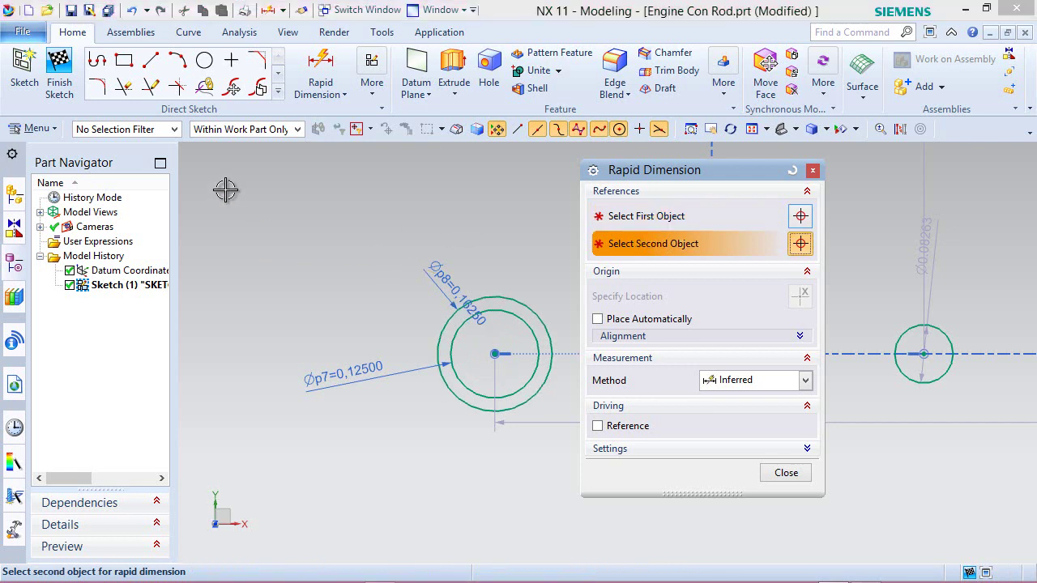
pyautogui.click(812, 171)
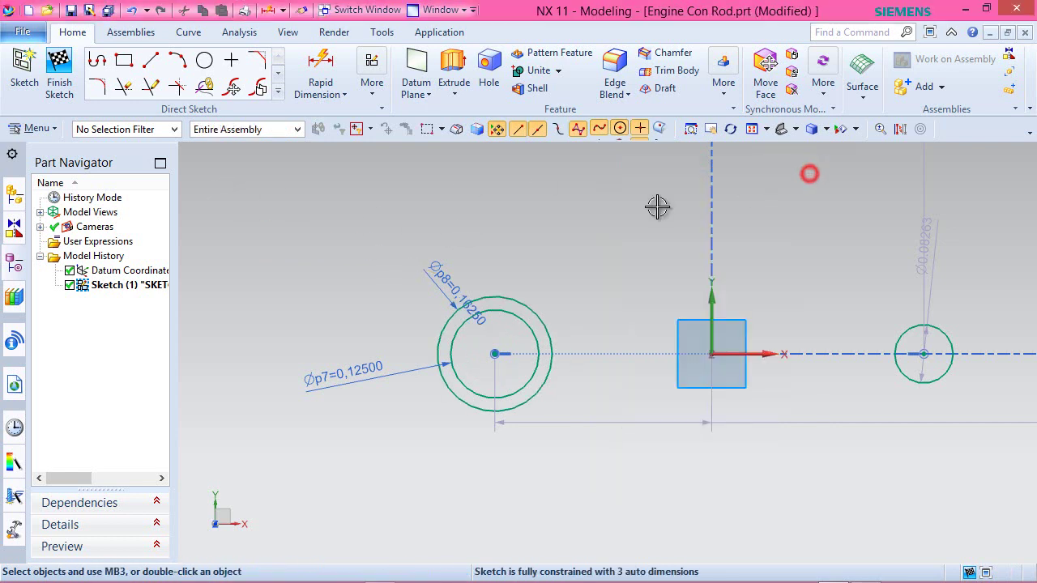
pyautogui.moveTo(440, 273); pyautogui.dragTo(385, 279)
pyautogui.rightClick(443, 245)
pyautogui.scroll(2, 303, 321)
pyautogui.scroll(-3, 330, 322)
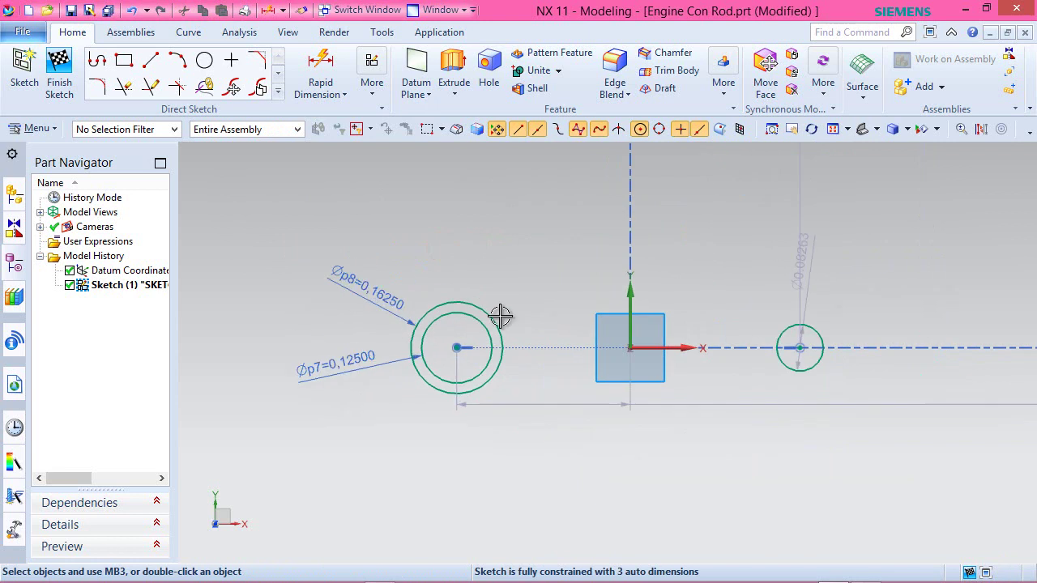
# Set the right circle's diameter to 0.15 inch
pyautogui.scroll(2, 868, 303)
pyautogui.doubleClick(787, 242)
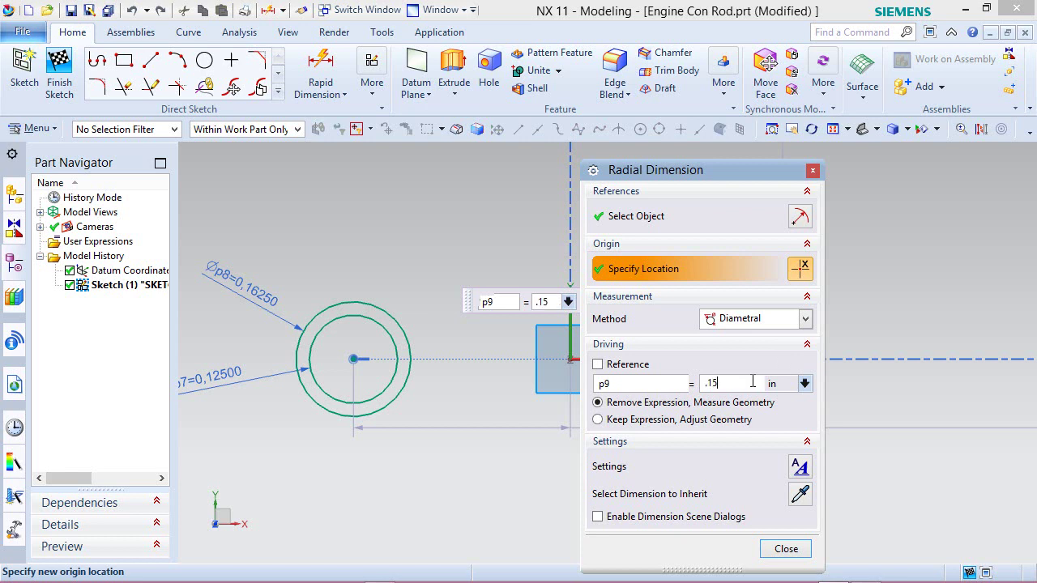
pyautogui.press('Return')
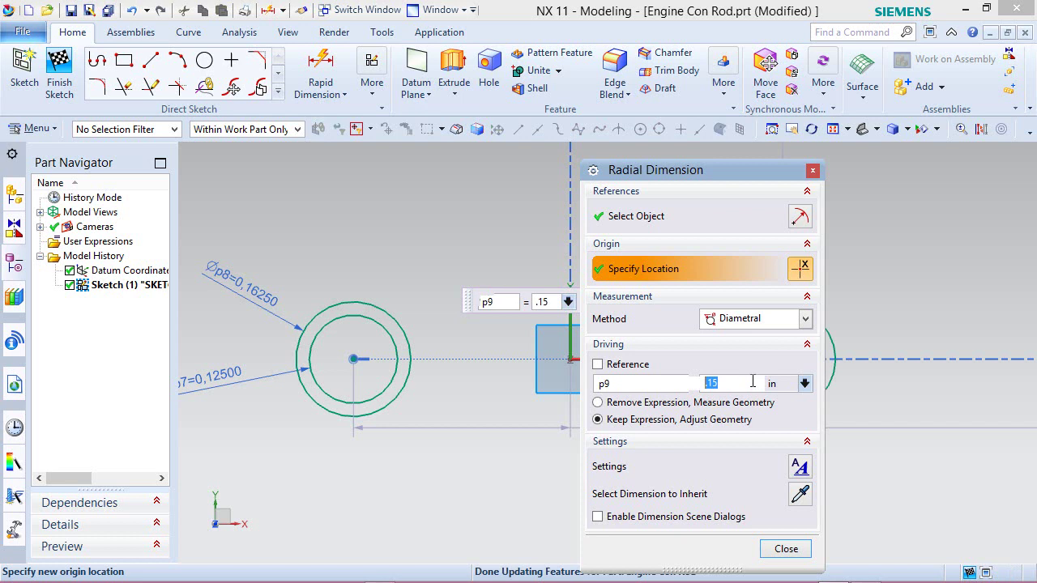
pyautogui.click(779, 550)
pyautogui.scroll(-1, 597, 282)
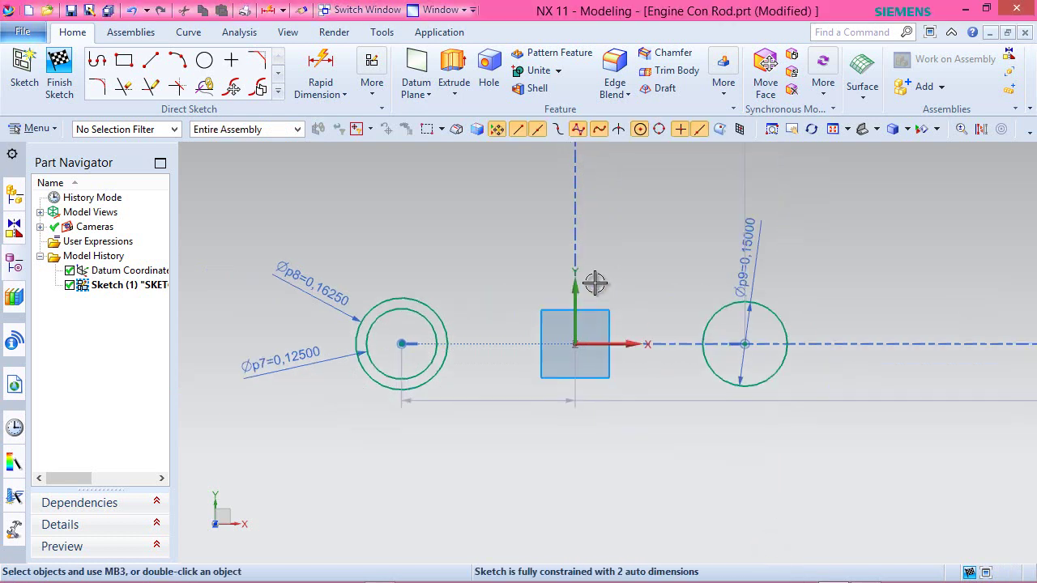
pyautogui.scroll(1, 470, 294)
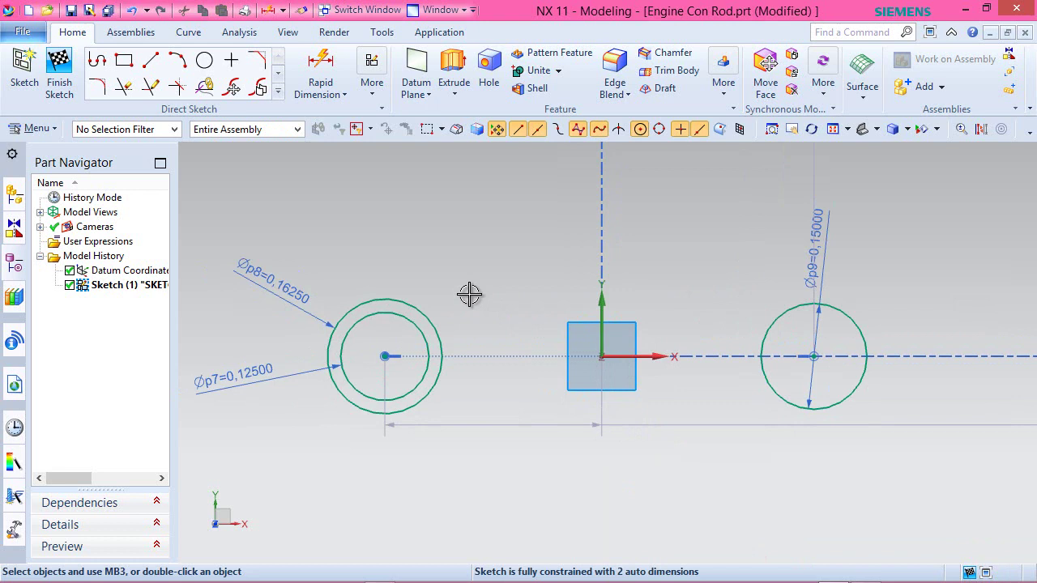
# Dimension the horizontal distance between the left and right circle centers as 0.935 inch
pyautogui.click(320, 64)
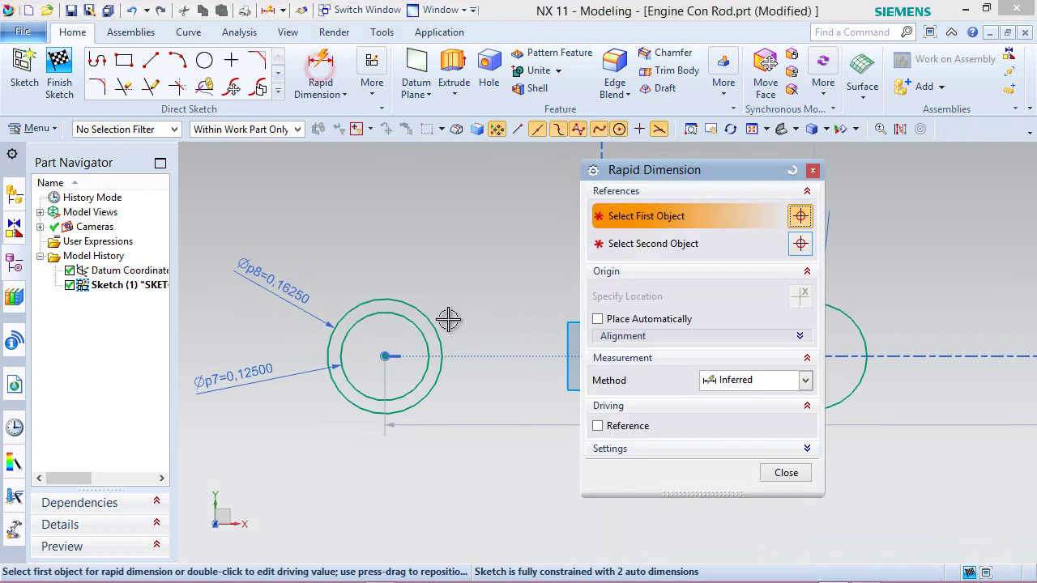
pyautogui.click(390, 353)
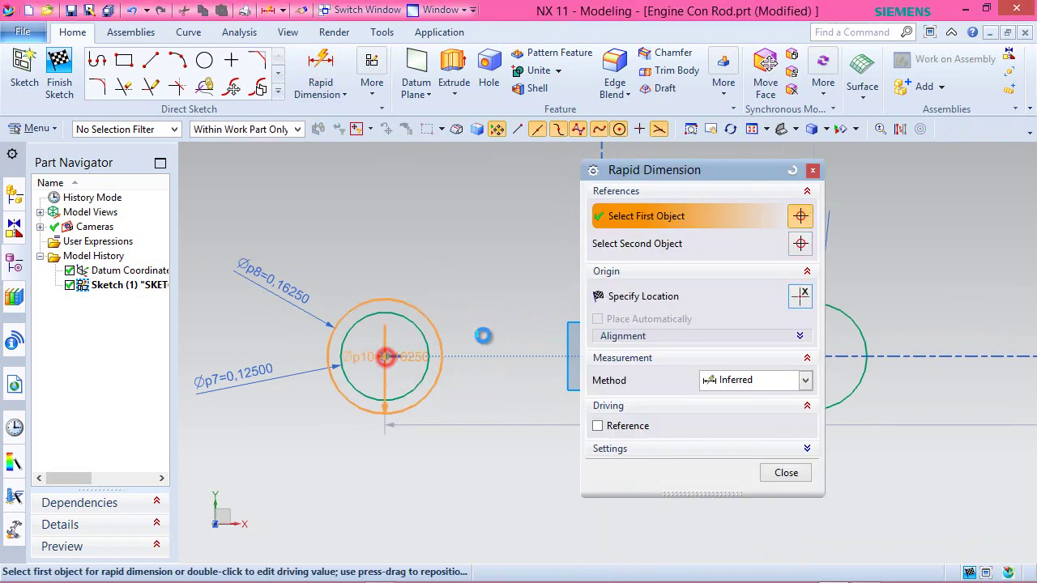
pyautogui.moveTo(754, 170); pyautogui.dragTo(454, 153)
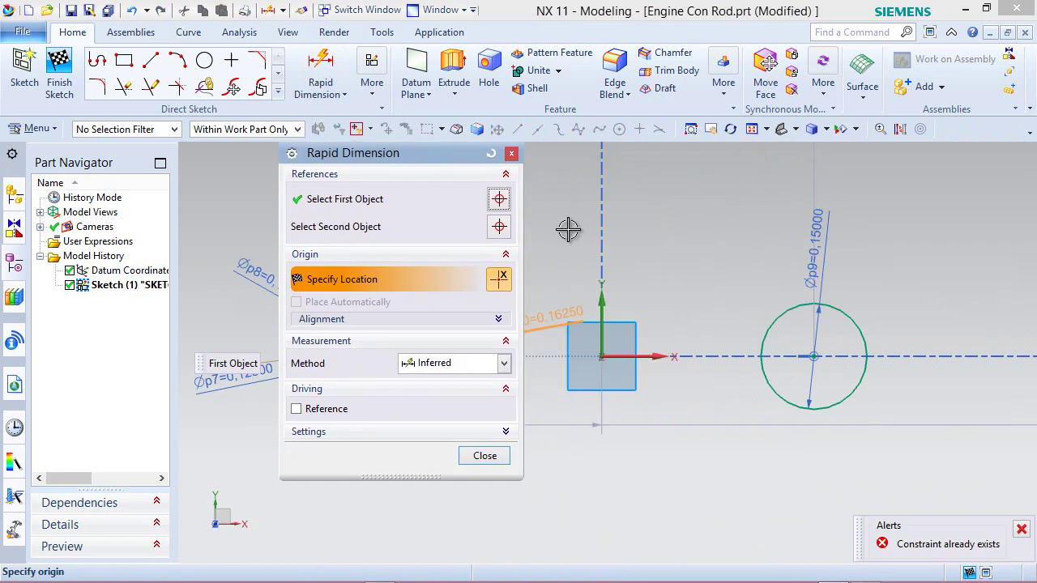
pyautogui.click(814, 355)
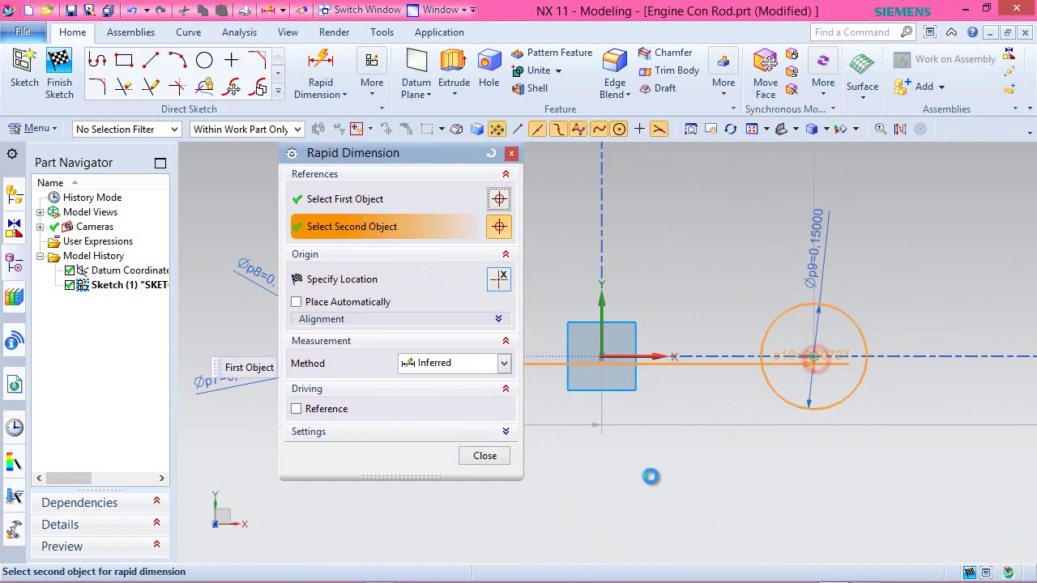
pyautogui.click(649, 482)
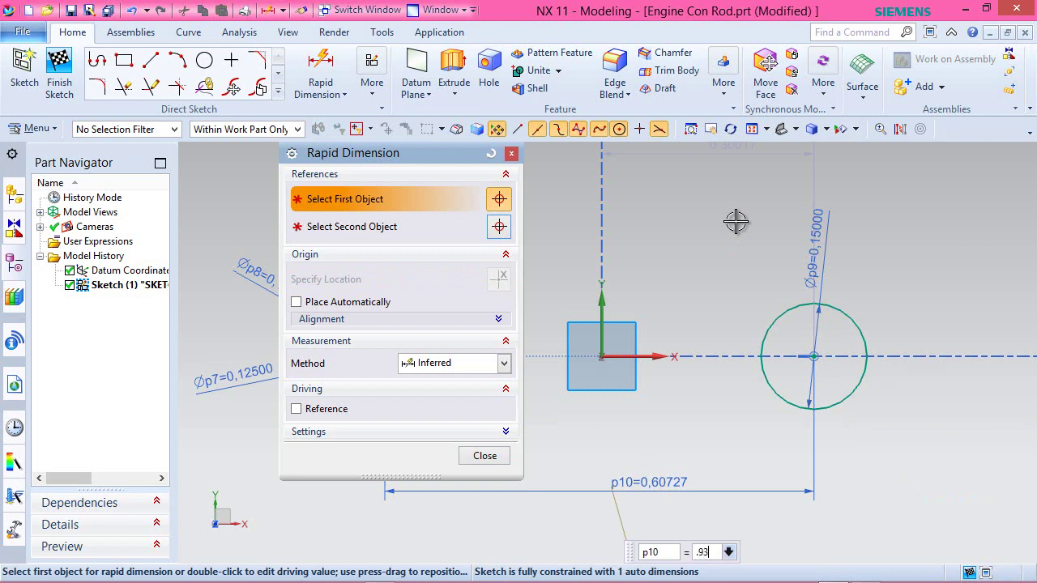
pyautogui.press('Return')
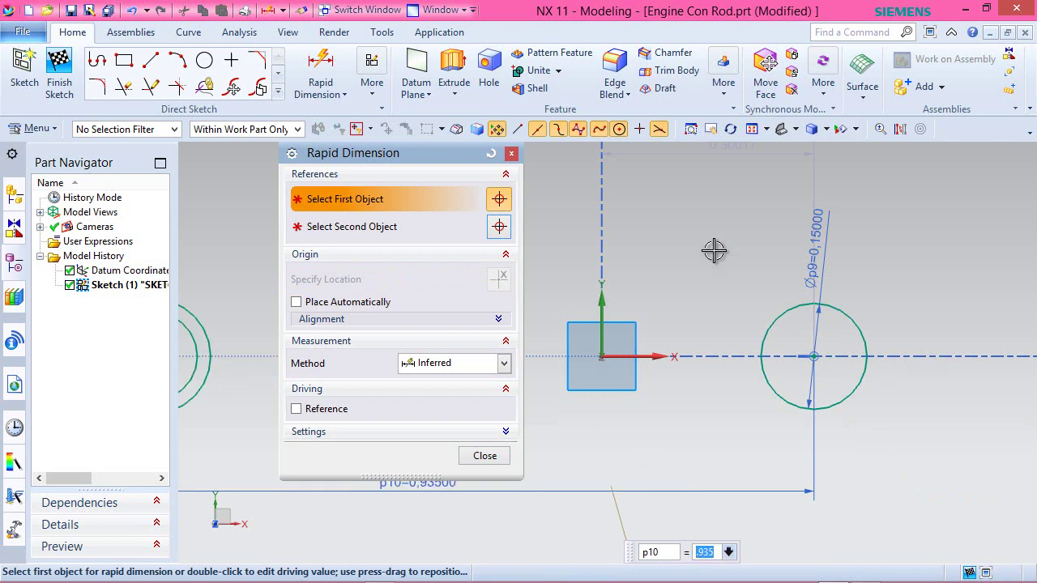
pyautogui.click(485, 455)
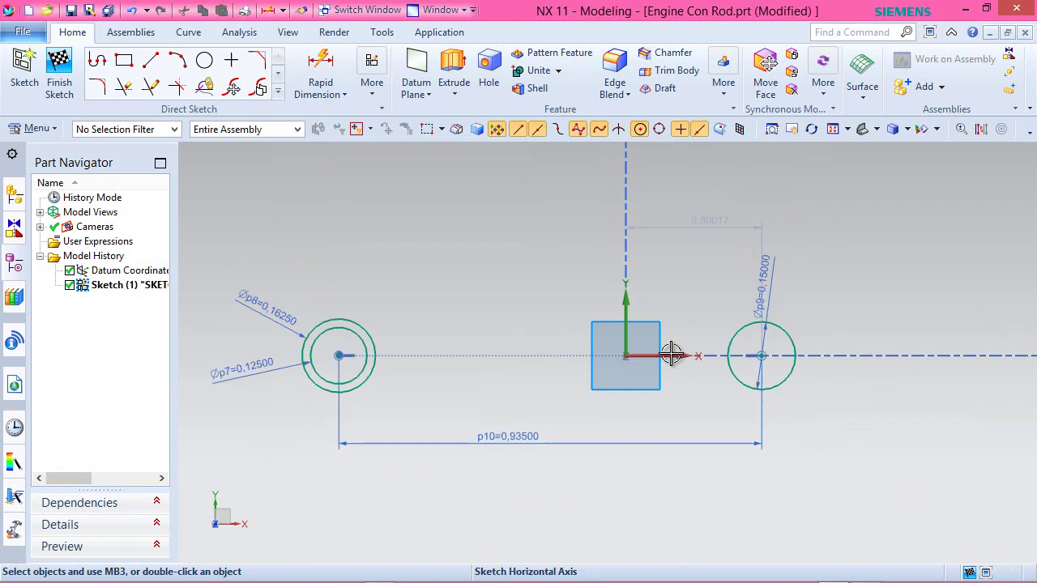
pyautogui.scroll(-1, 509, 359)
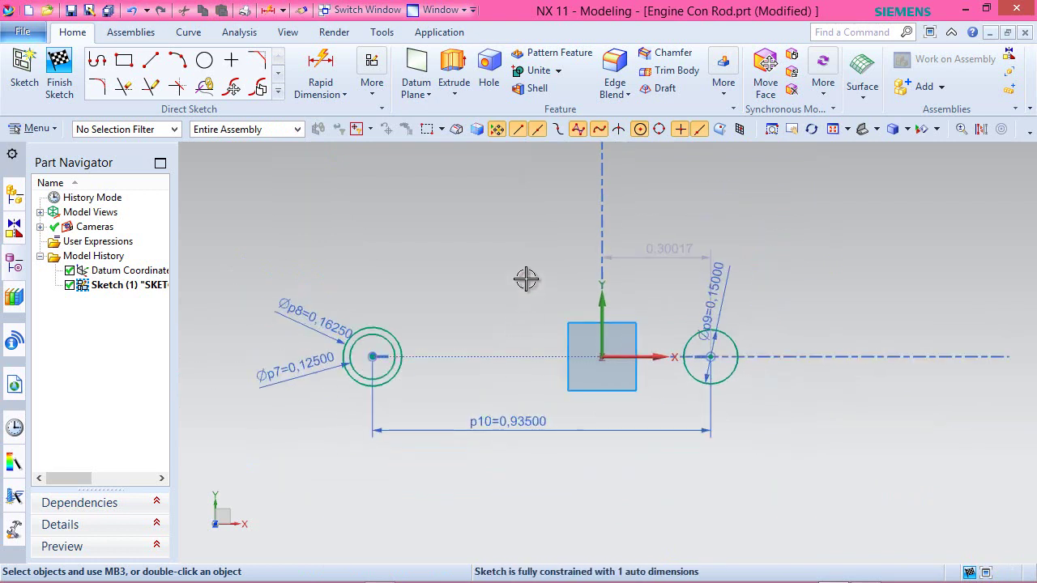
pyautogui.click(527, 280)
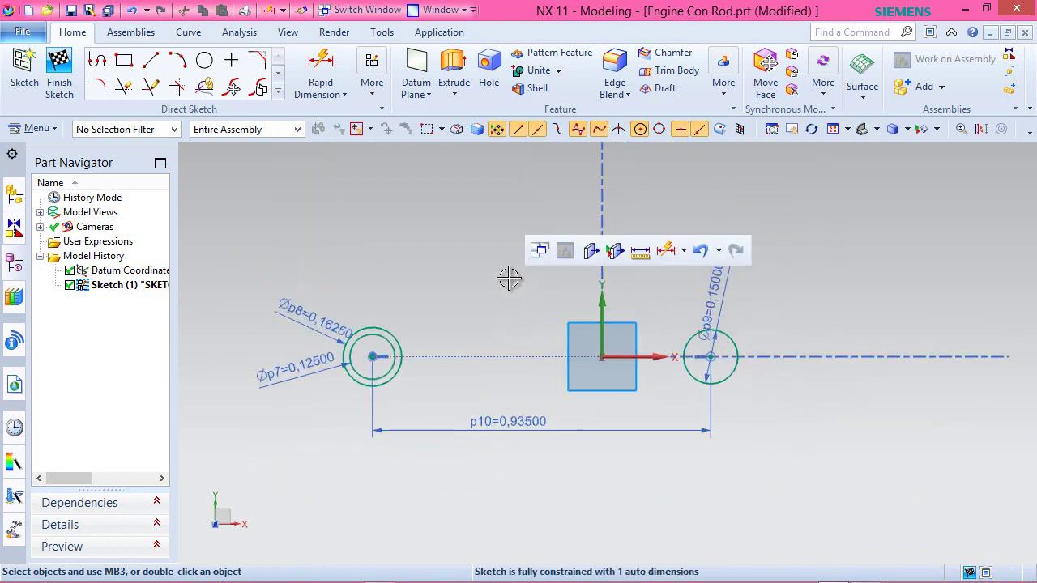
pyautogui.hotkey('ctrl', 'z')
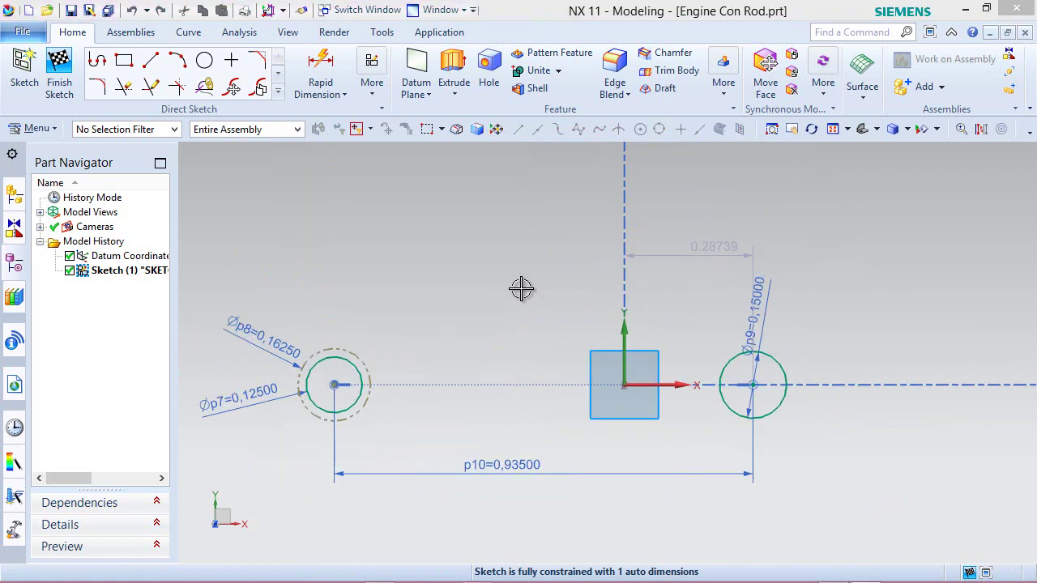
pyautogui.click(523, 287)
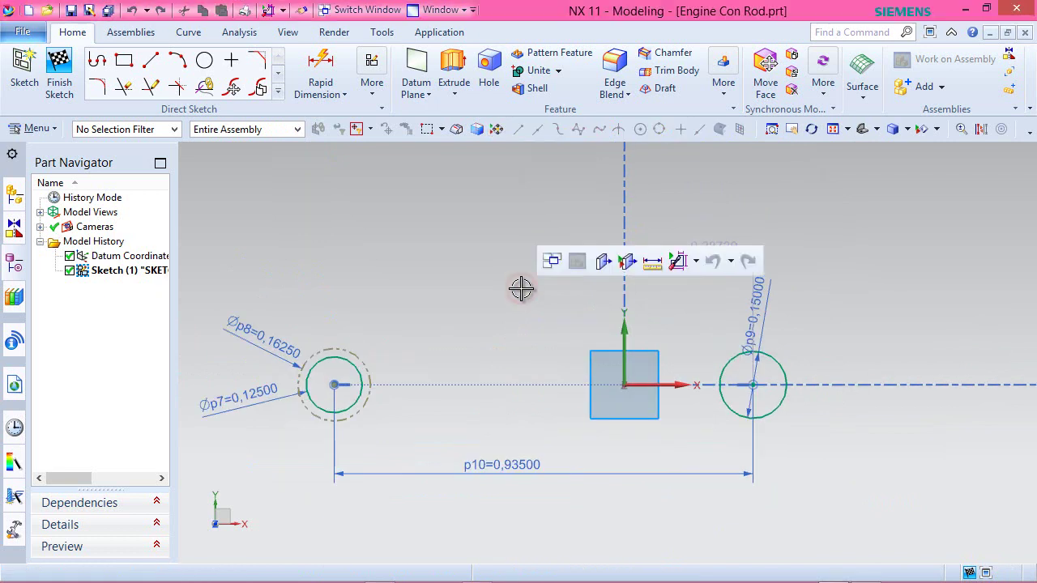
# Draw an arc of about 0.171 inch radius around the left circles' center, bulging outward and open toward the right circle
pyautogui.click(179, 62)
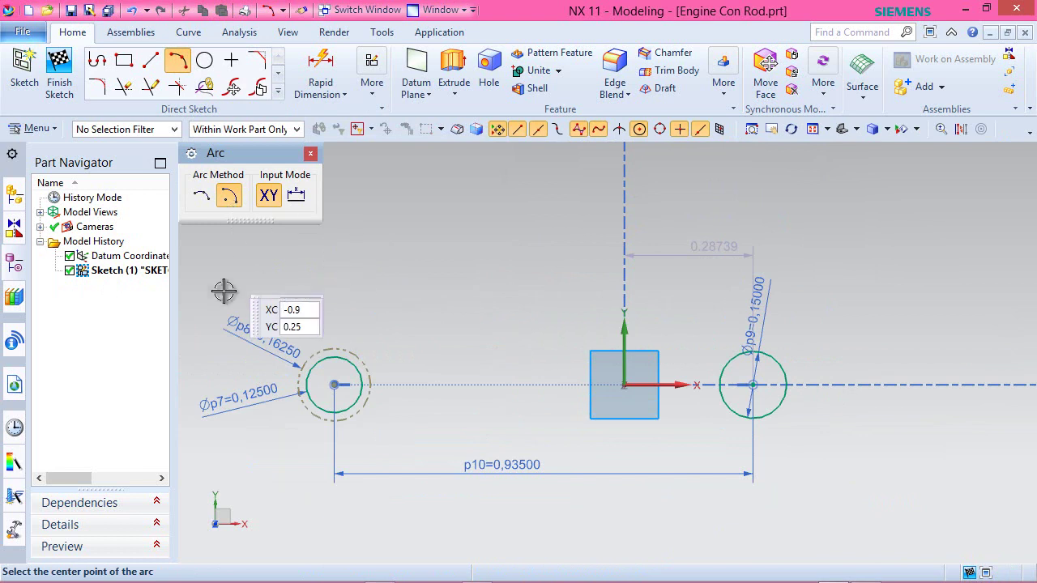
pyautogui.scroll(-1, 253, 424)
pyautogui.scroll(2, 347, 375)
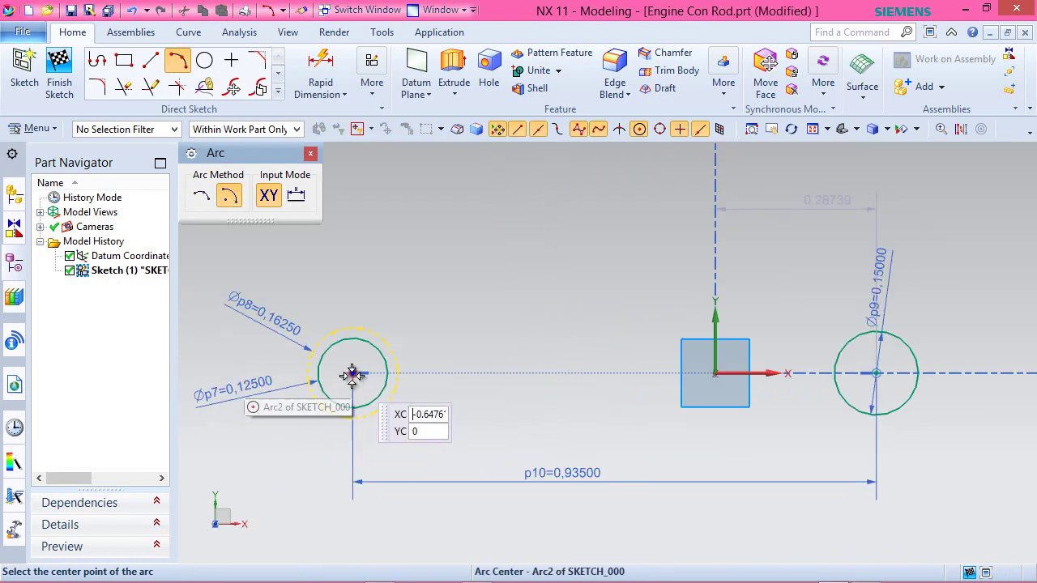
pyautogui.click(351, 375)
pyautogui.click(377, 280)
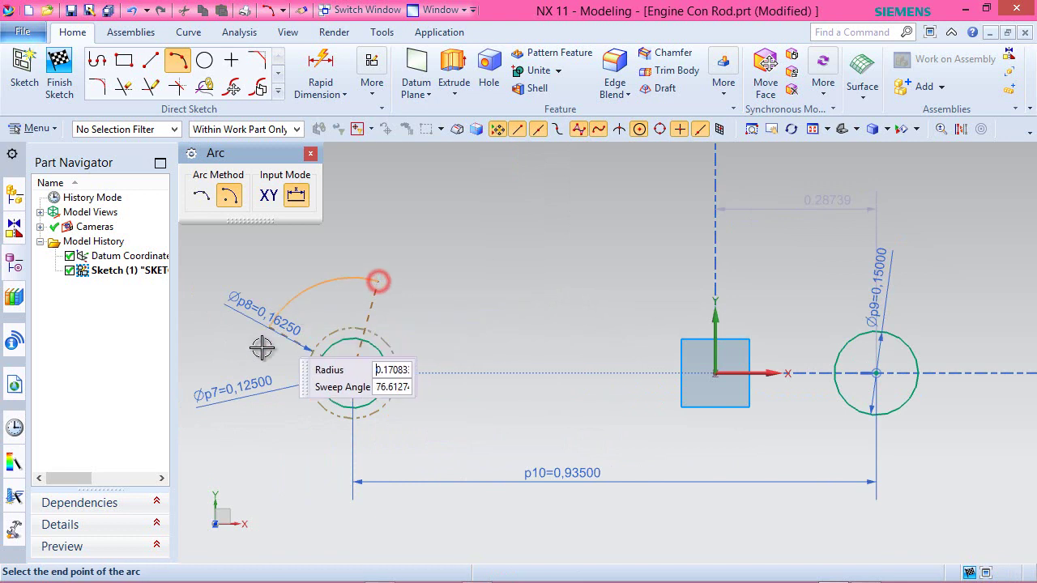
pyautogui.click(336, 466)
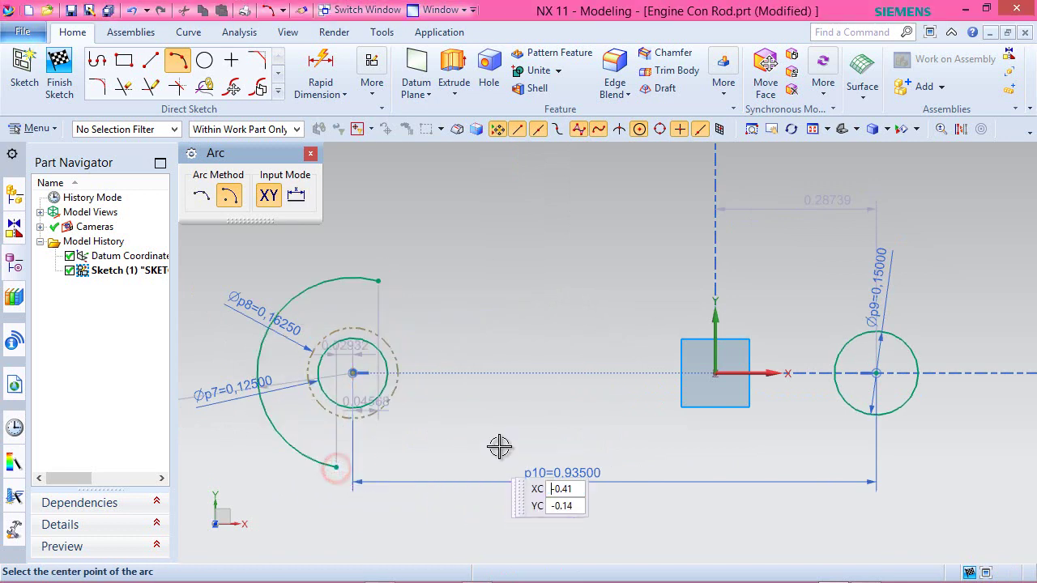
# Draw an arc of about 0.188 inch radius around the right circle's center, bulging outward and open toward the left circles
pyautogui.click(875, 373)
pyautogui.click(826, 286)
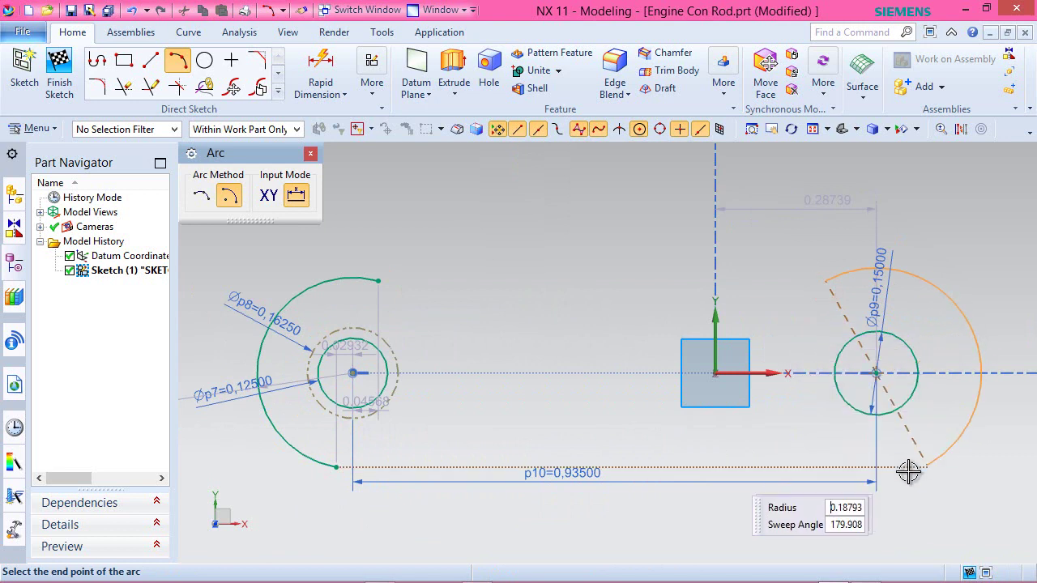
pyautogui.click(839, 450)
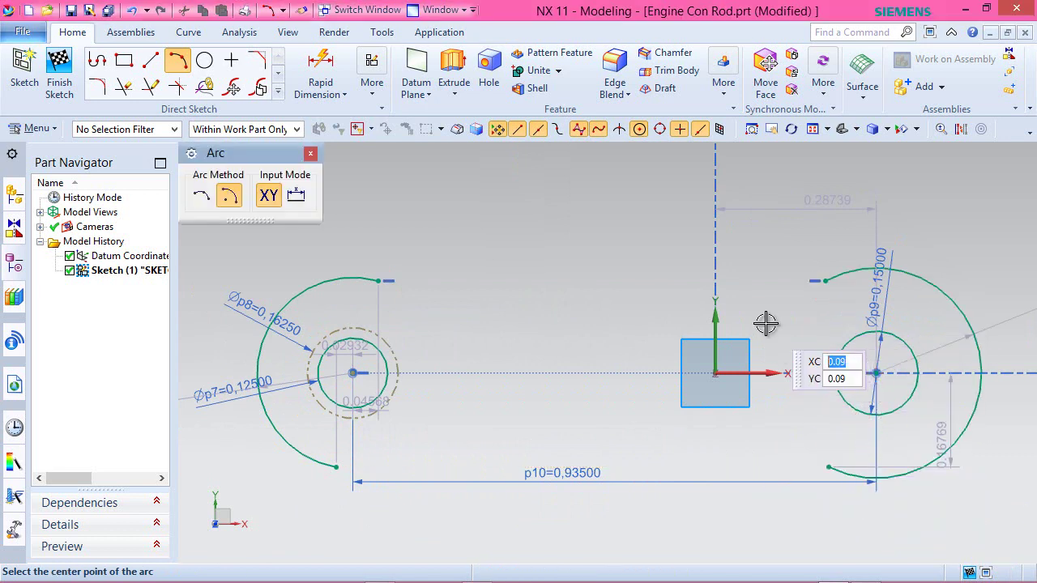
pyautogui.press('Escape')
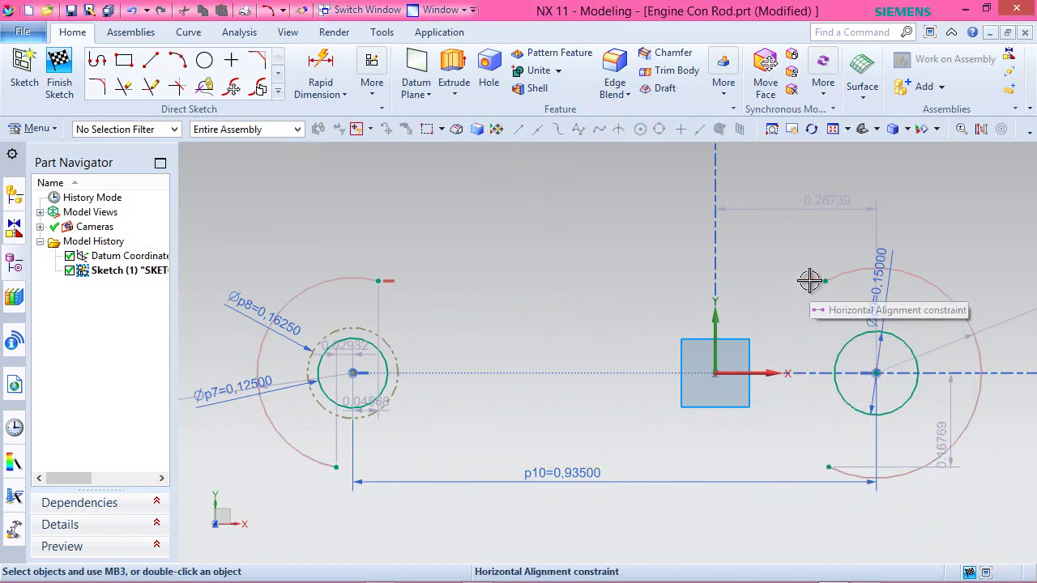
# Delete the horizontal alignment constraint between the upper endpoints of the two outer arcs
pyautogui.click(809, 280)
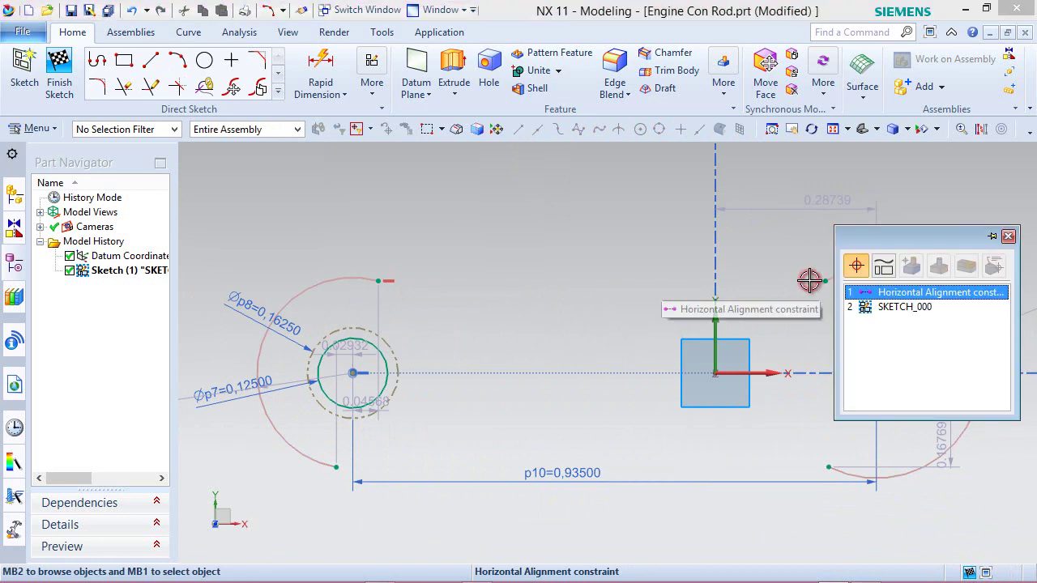
pyautogui.click(867, 292)
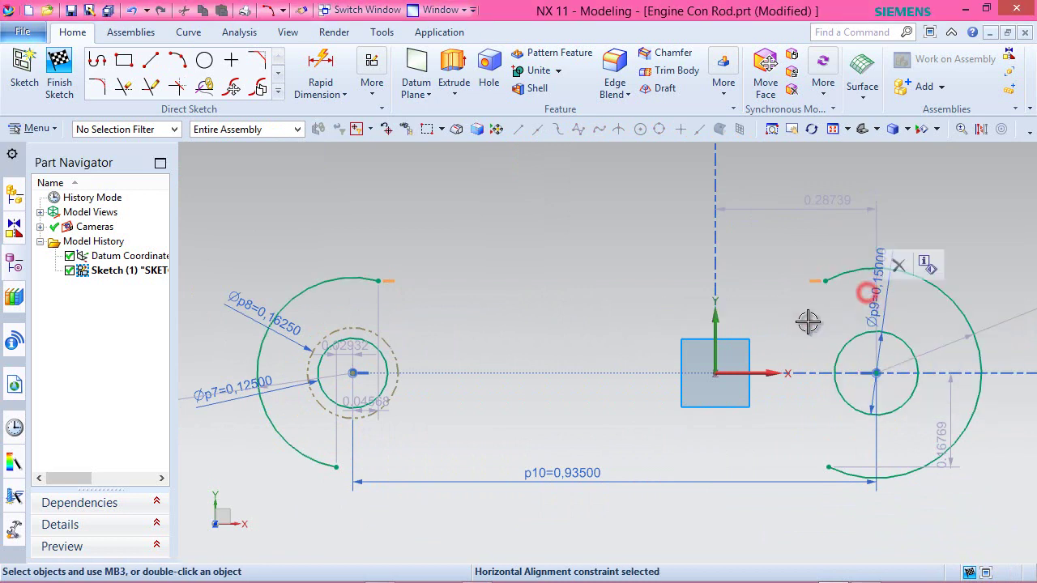
pyautogui.click(898, 268)
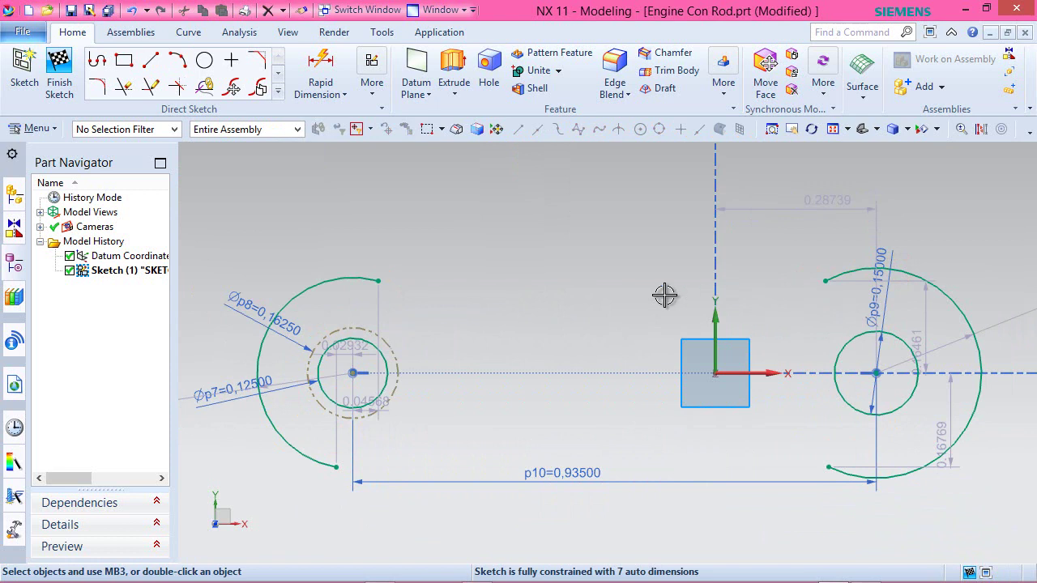
# Dimension the diameter of the outer arc around the right circle as 0.225 inch
pyautogui.click(321, 73)
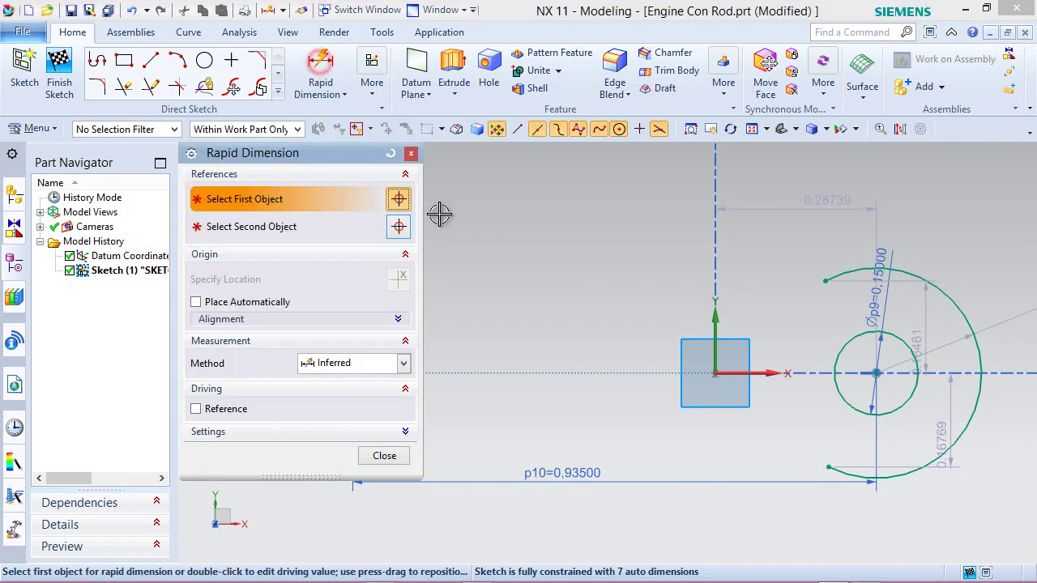
pyautogui.scroll(-4, 542, 245)
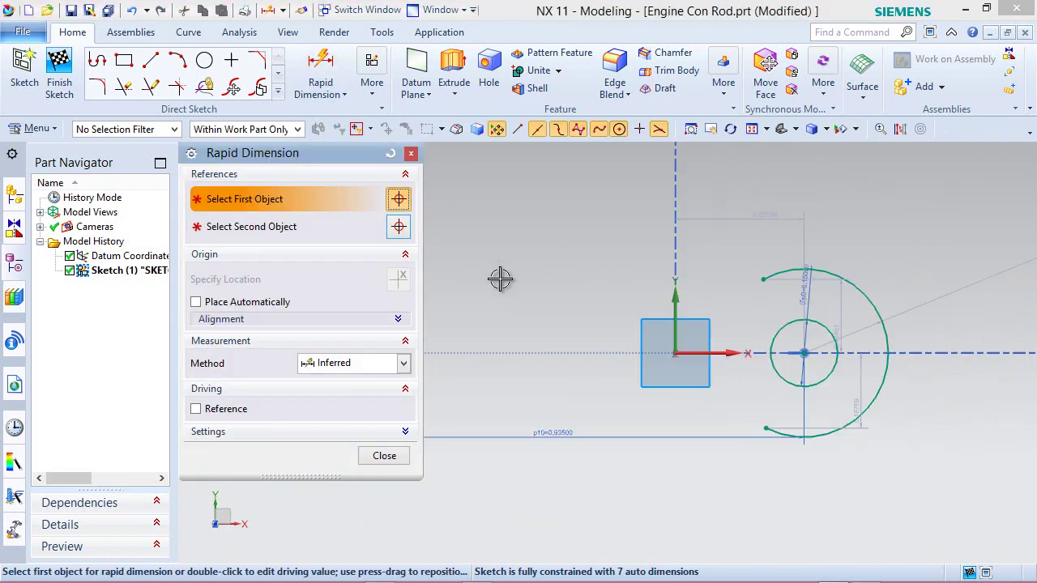
pyautogui.scroll(4, 840, 274)
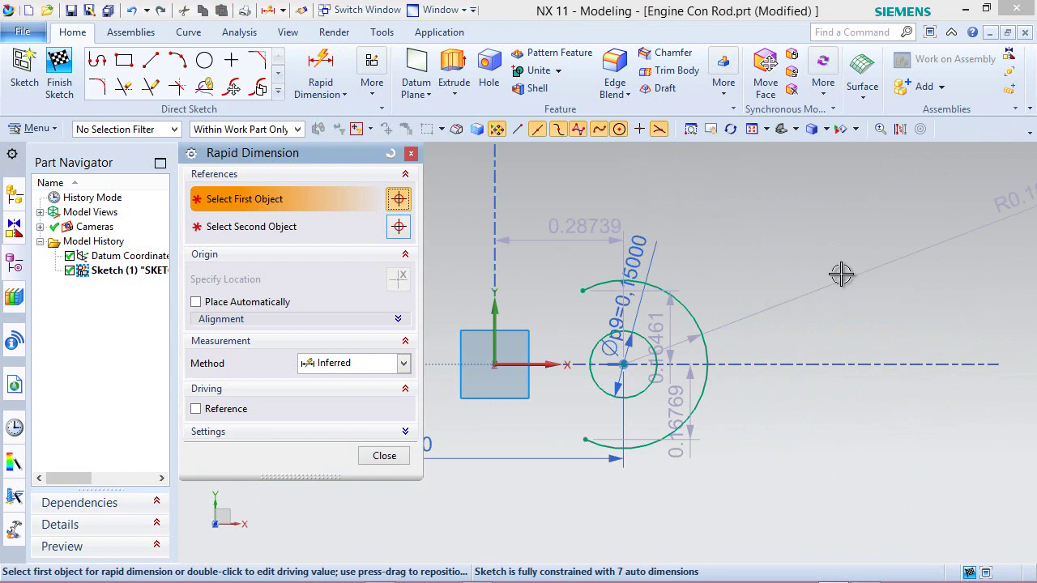
pyautogui.click(700, 324)
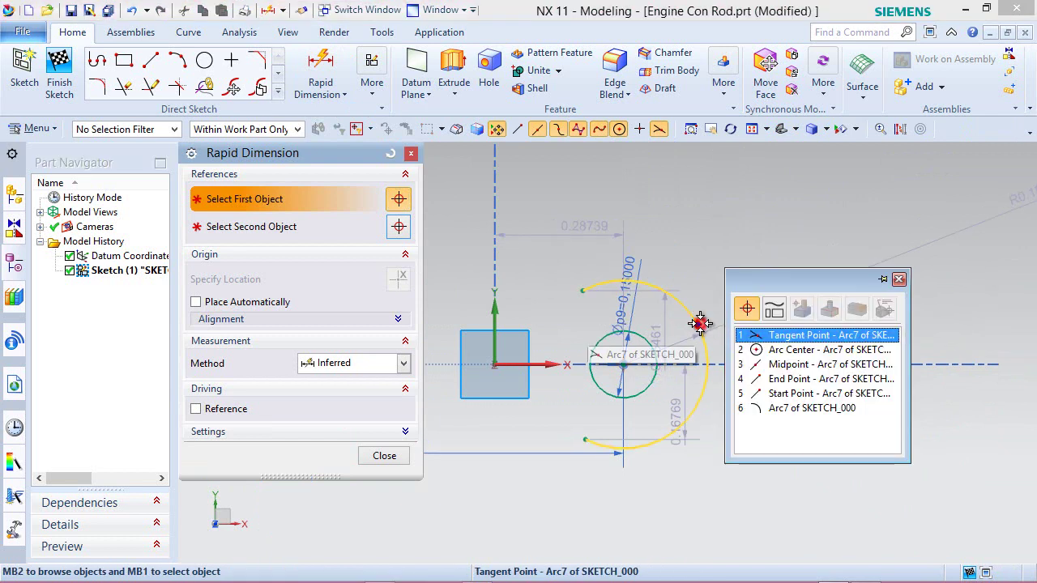
pyautogui.click(741, 350)
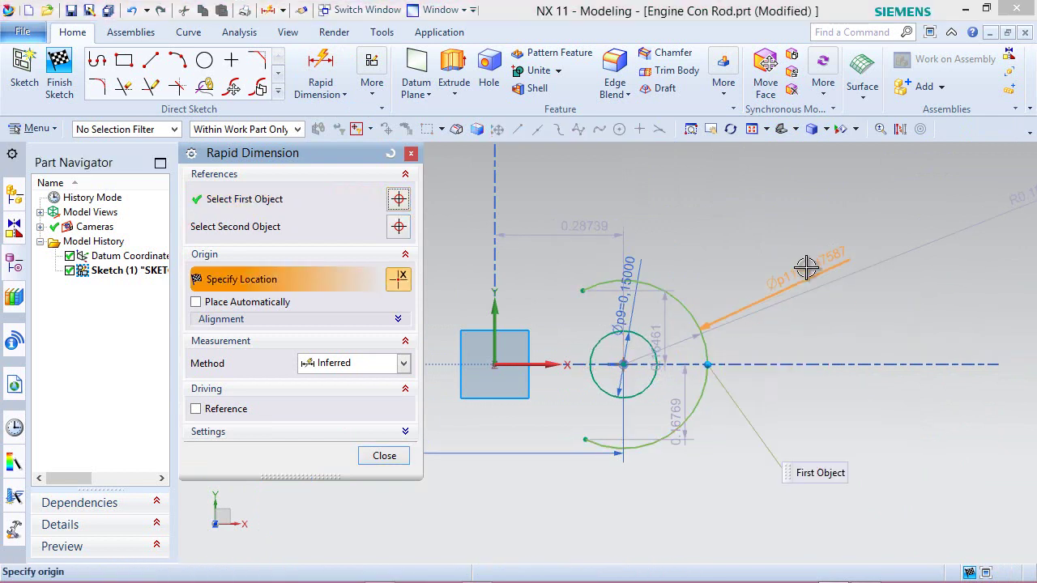
pyautogui.click(806, 267)
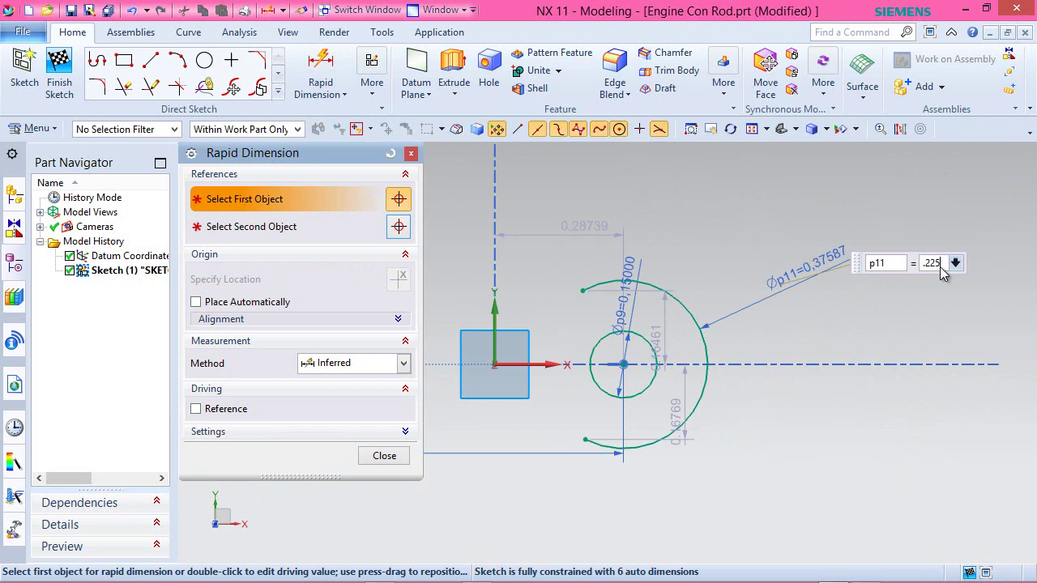
pyautogui.write('.225')
pyautogui.press('Return')
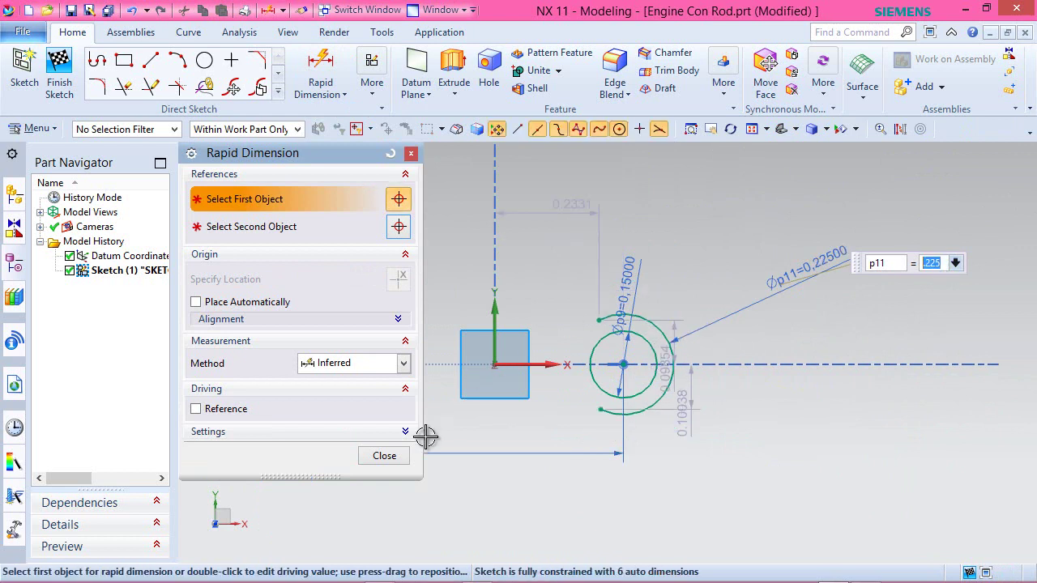
pyautogui.click(384, 456)
# Dimension the diameter of the outer arc around the left circles as 0.23 inch
pyautogui.scroll(-3, 741, 386)
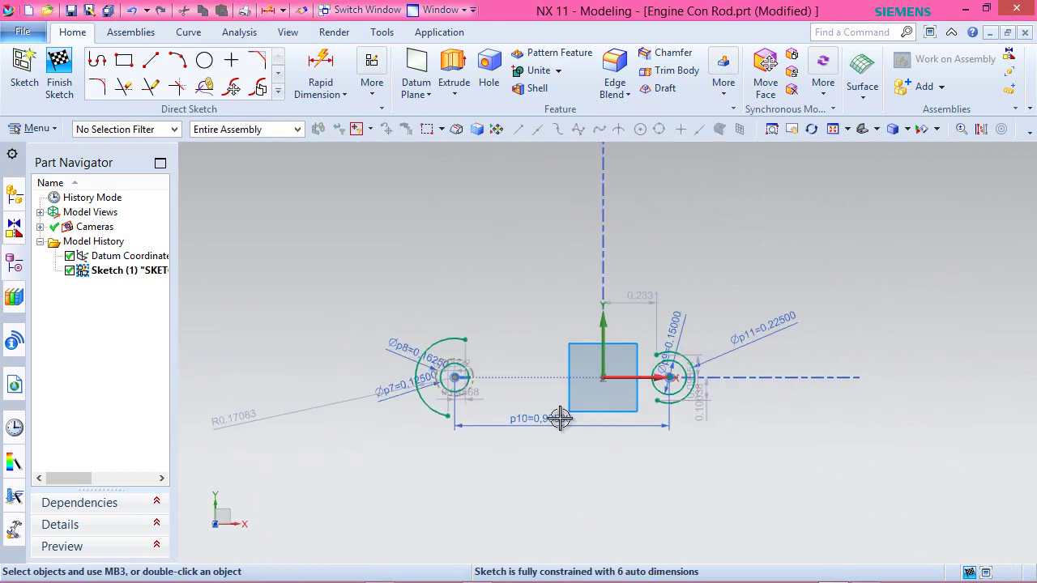
pyautogui.scroll(3, 309, 374)
pyautogui.scroll(3, 310, 373)
pyautogui.click(321, 69)
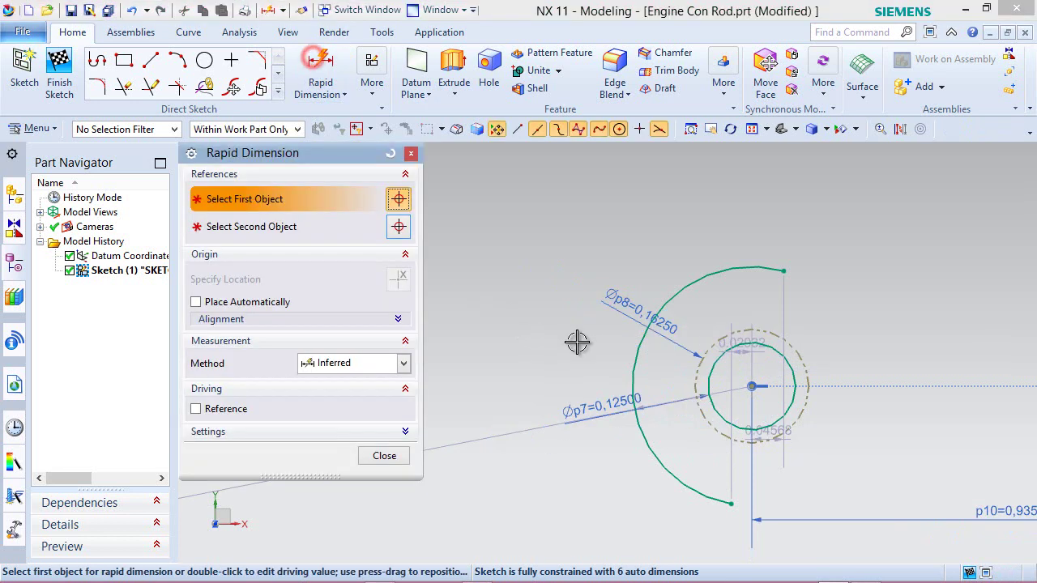
pyautogui.click(635, 355)
pyautogui.click(713, 396)
pyautogui.click(558, 341)
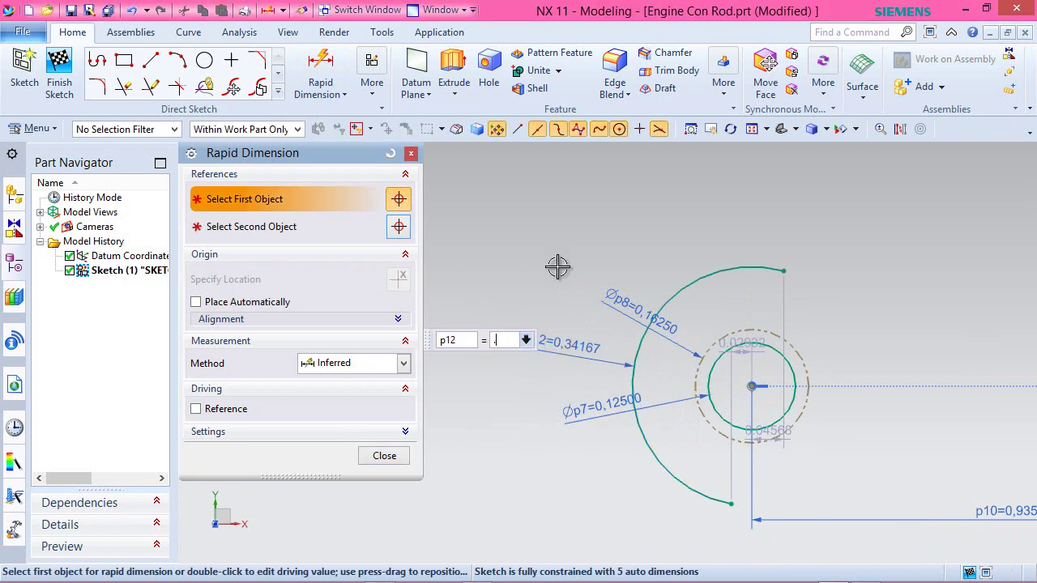
pyautogui.write('.23')
pyautogui.press('Return')
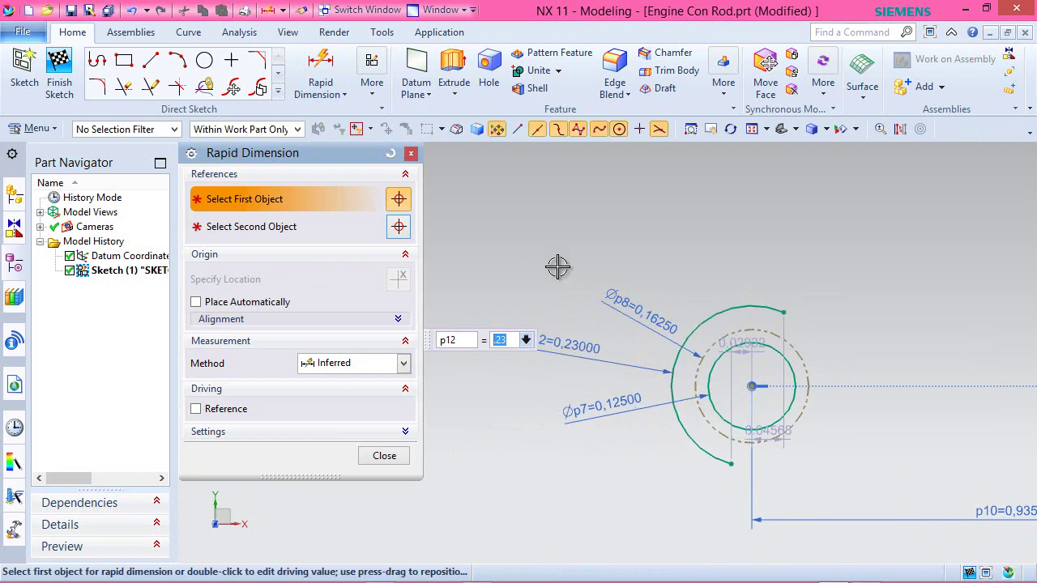
pyautogui.click(384, 456)
# Draw a horizontal line about 0.51 inch long between the two rod ends, slightly above the X axis
pyautogui.scroll(-5, 290, 349)
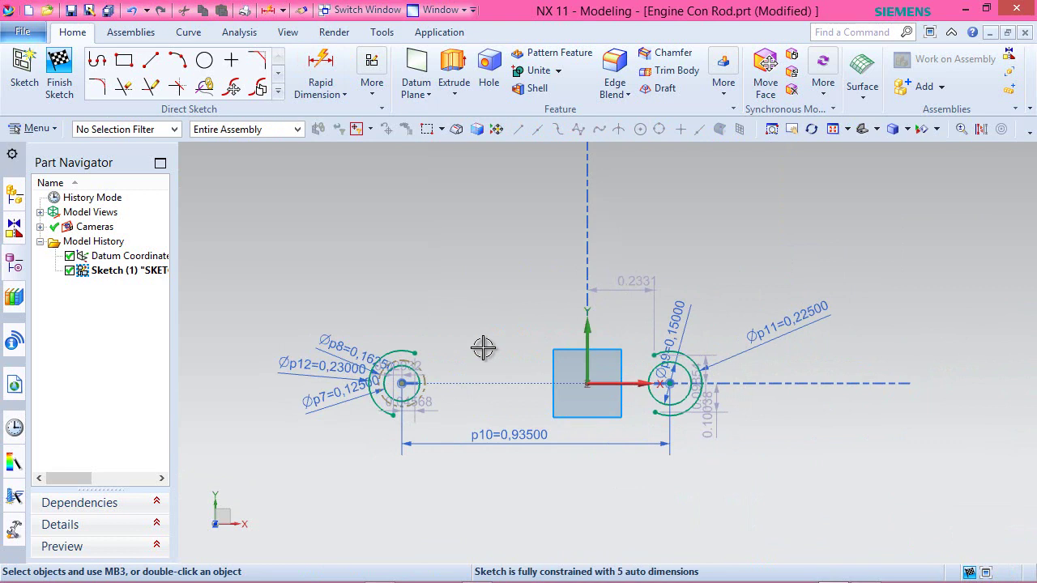
pyautogui.scroll(3, 508, 371)
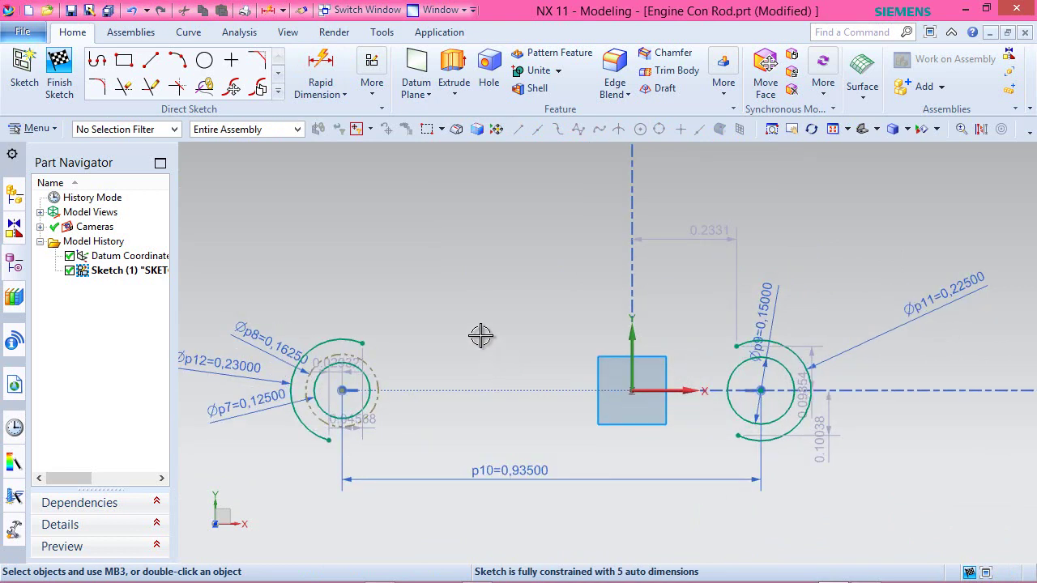
pyautogui.click(152, 65)
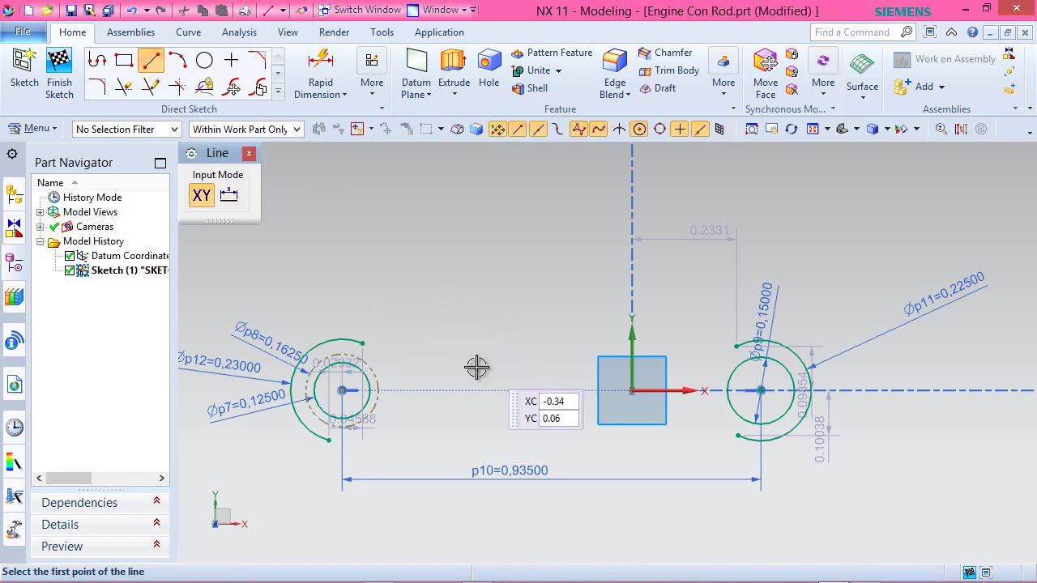
pyautogui.click(423, 364)
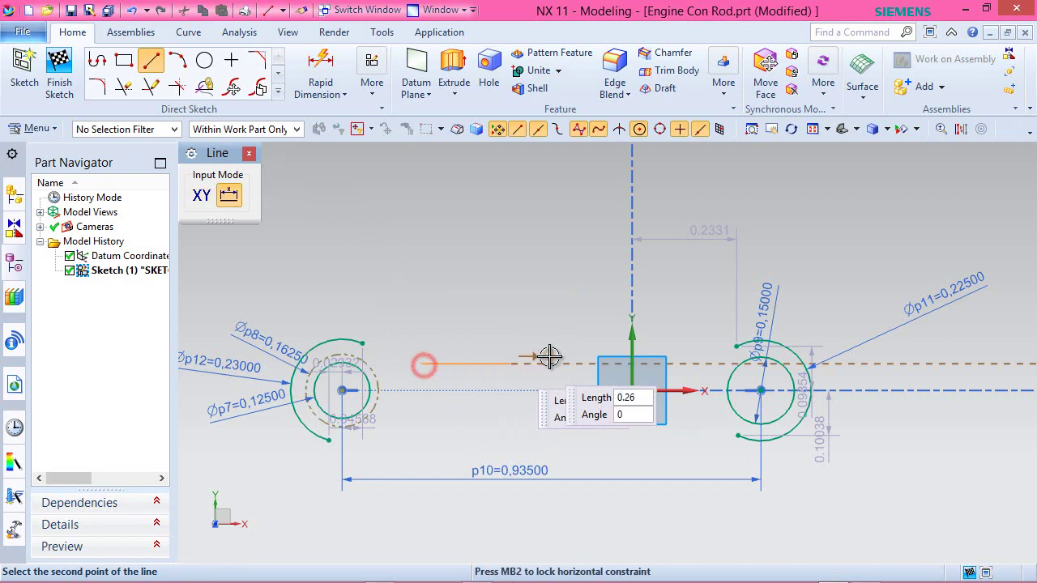
pyautogui.click(649, 363)
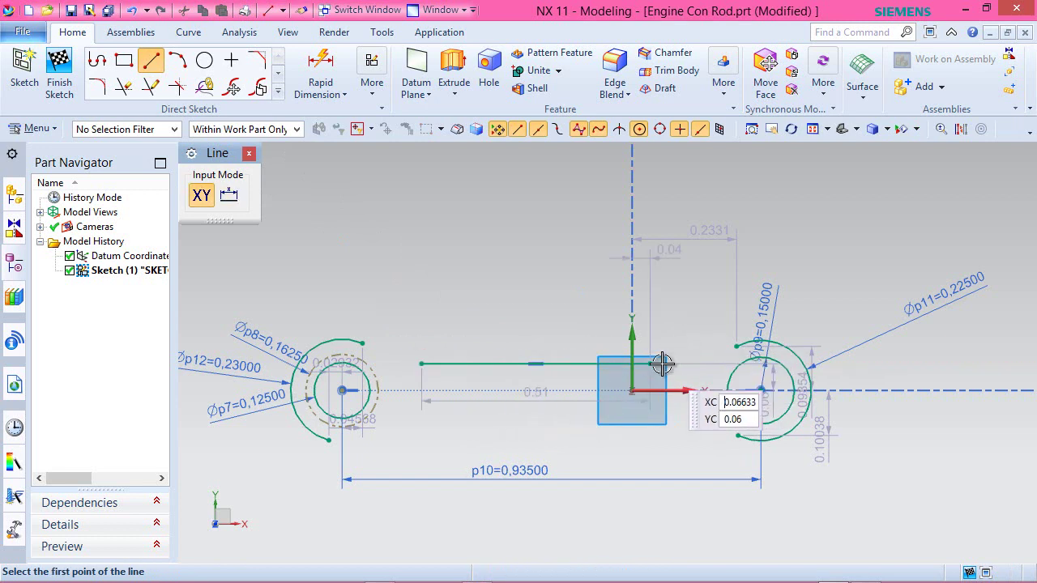
# Draw a line about 0.19 inch long rising at about 27° from the horizontal line's right endpoint toward the right arc
pyautogui.click(650, 363)
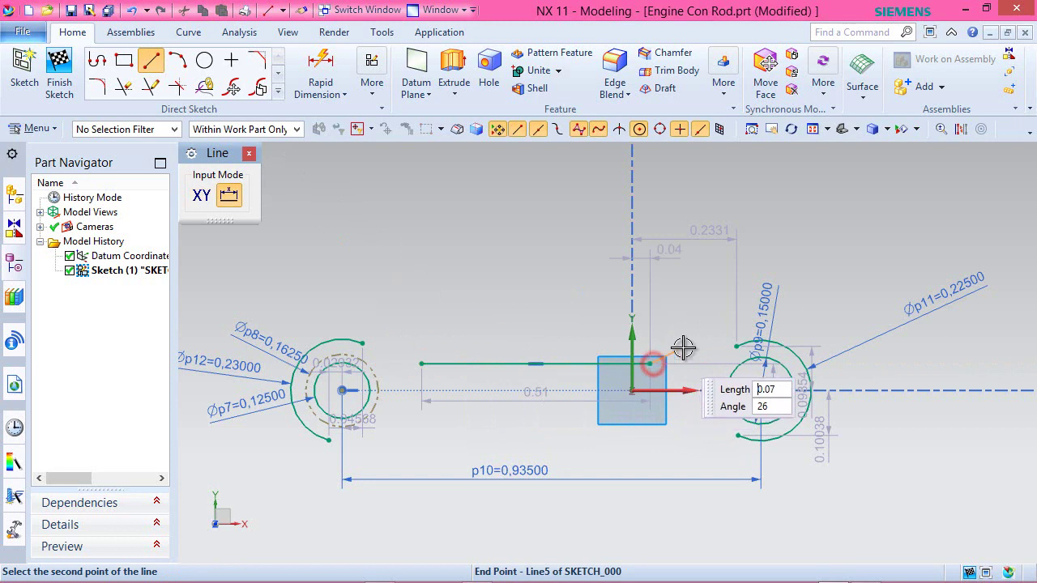
pyautogui.click(725, 324)
pyautogui.press('Escape')
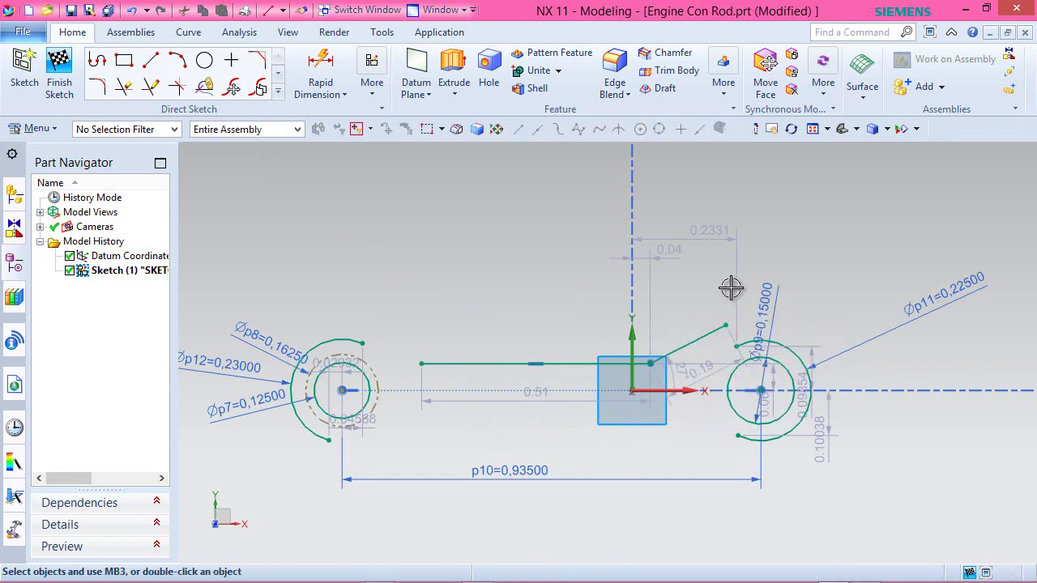
# Constrain the horizontal line tangent to the dashed reference circle at the left end
pyautogui.scroll(-2, 396, 378)
pyautogui.scroll(8, 393, 368)
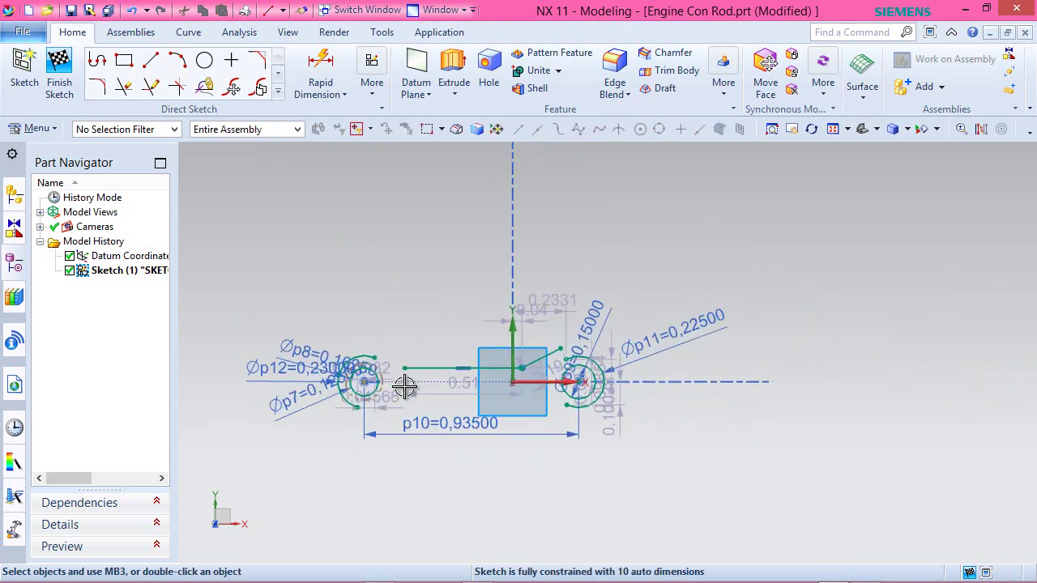
pyautogui.click(510, 306)
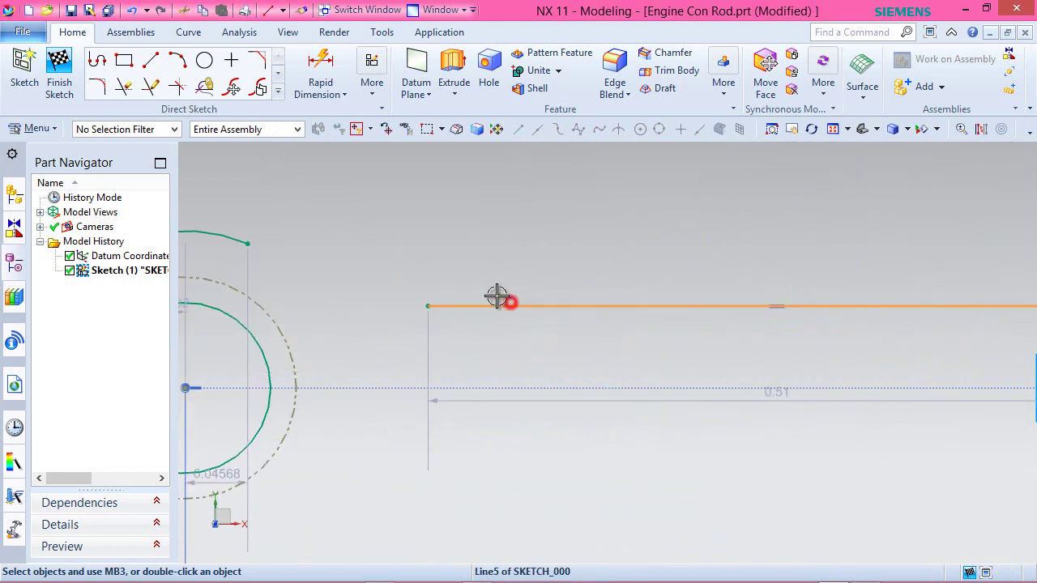
pyautogui.click(268, 304)
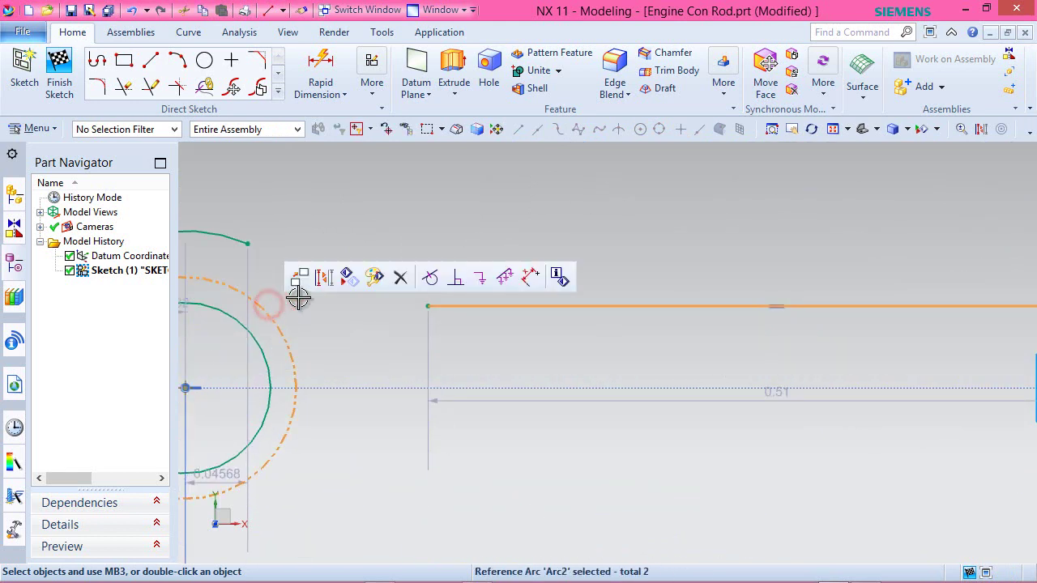
pyautogui.click(426, 279)
# Dimension the horizontal distance between the two endpoints of the sloped line as 0.375 inch
pyautogui.scroll(-5, 335, 347)
pyautogui.scroll(5, 659, 296)
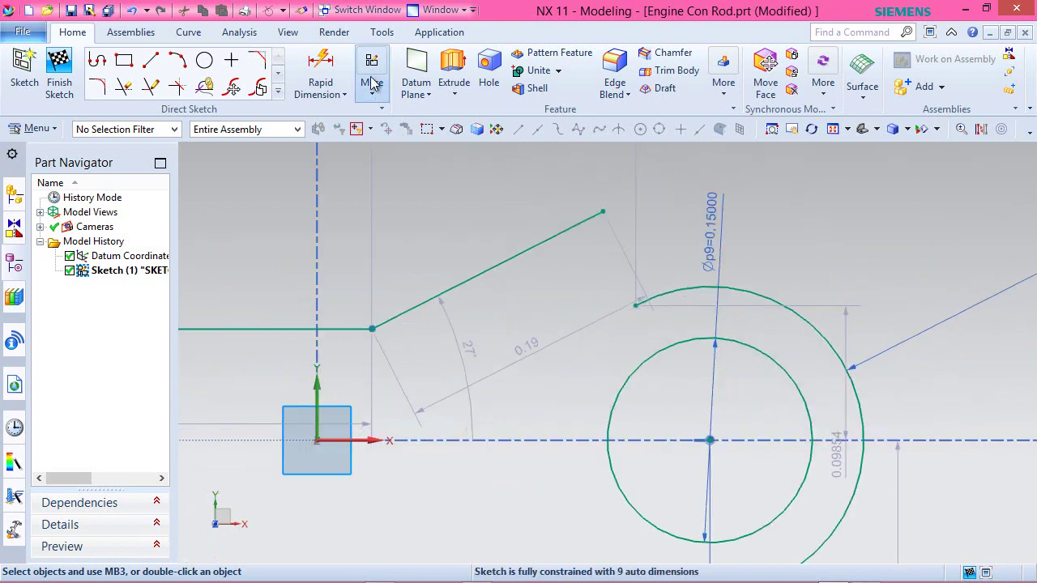
pyautogui.click(320, 67)
pyautogui.scroll(-3, 720, 326)
pyautogui.scroll(3, 580, 320)
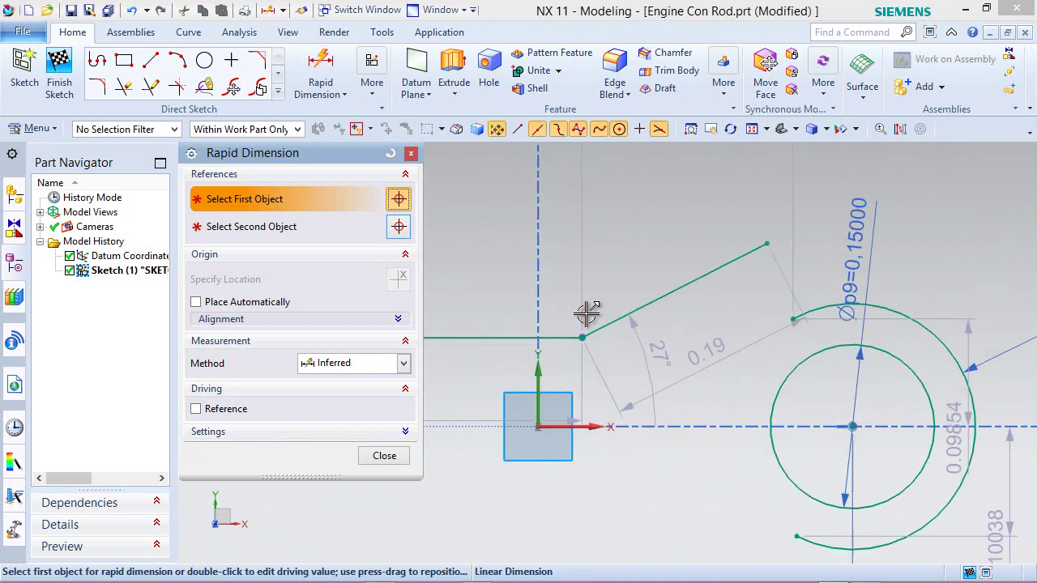
pyautogui.click(582, 331)
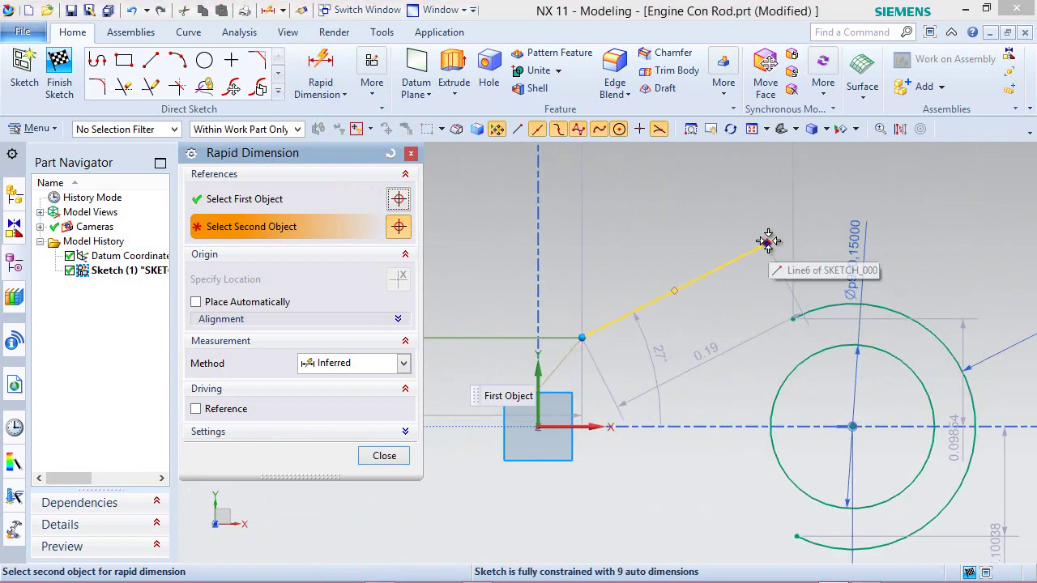
pyautogui.click(675, 198)
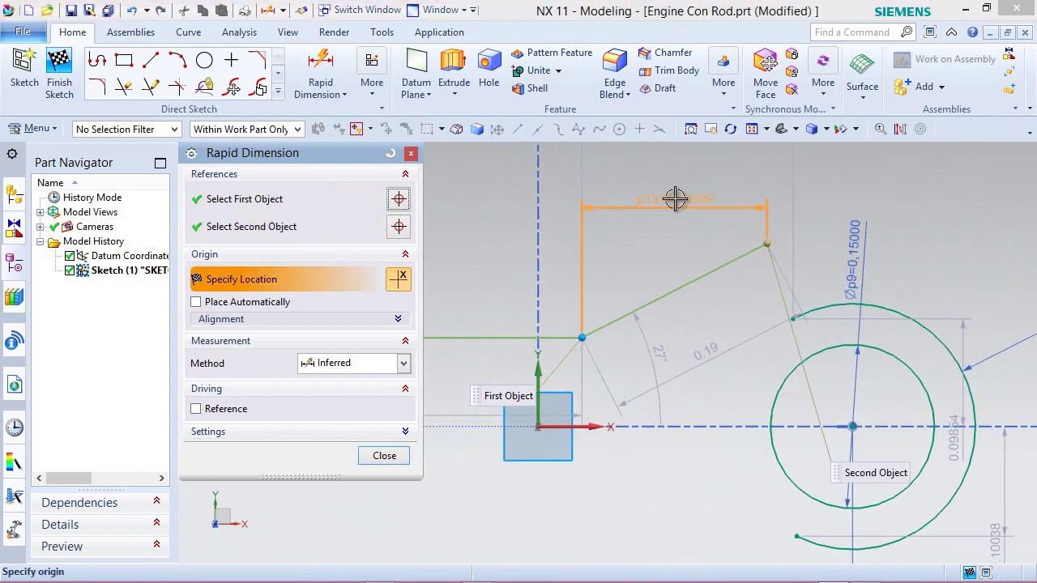
pyautogui.click(747, 174)
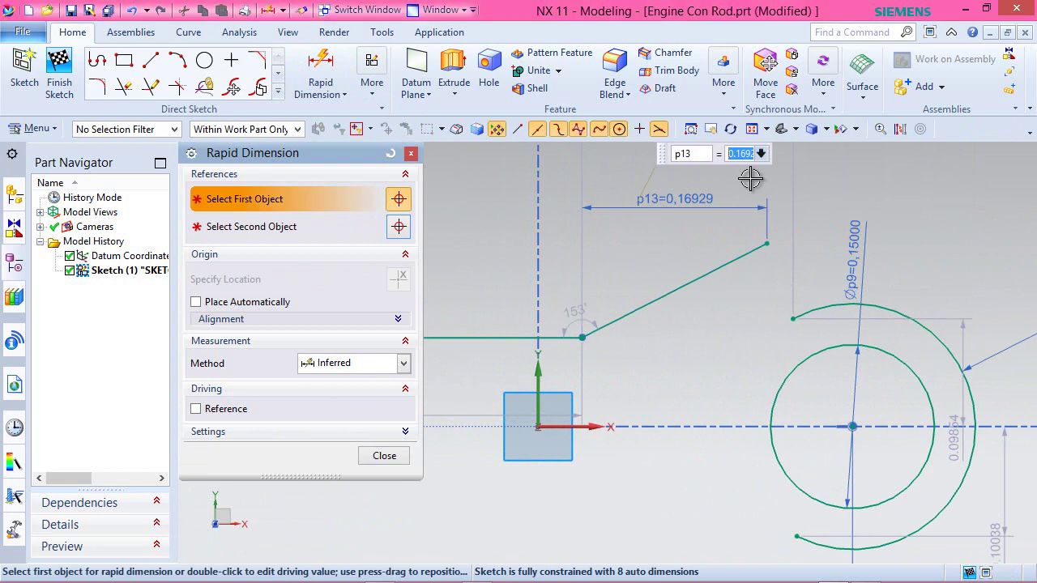
pyautogui.write('.375')
pyautogui.press('Return')
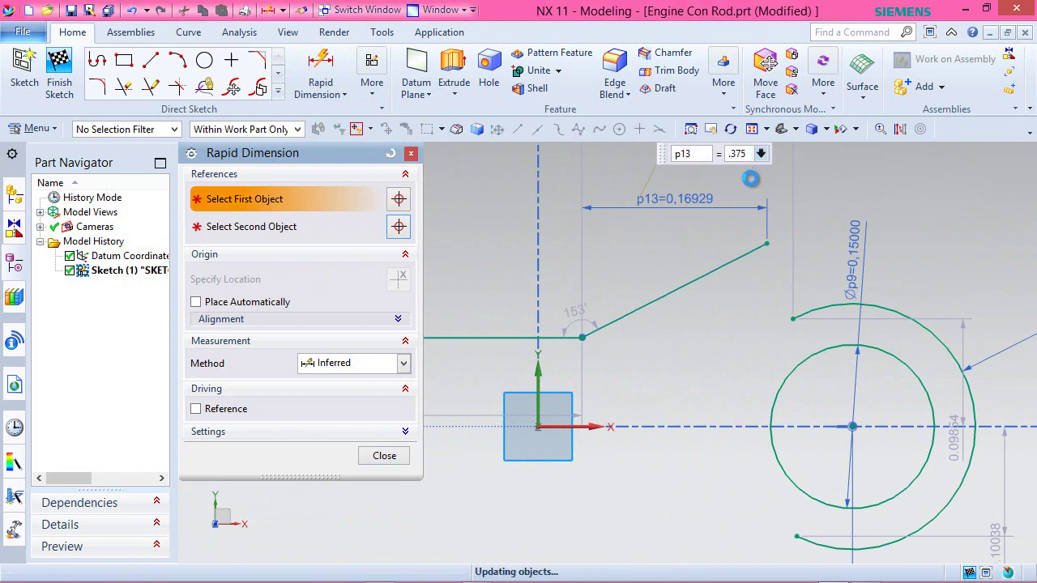
pyautogui.scroll(-3, 587, 373)
pyautogui.scroll(-2, 588, 373)
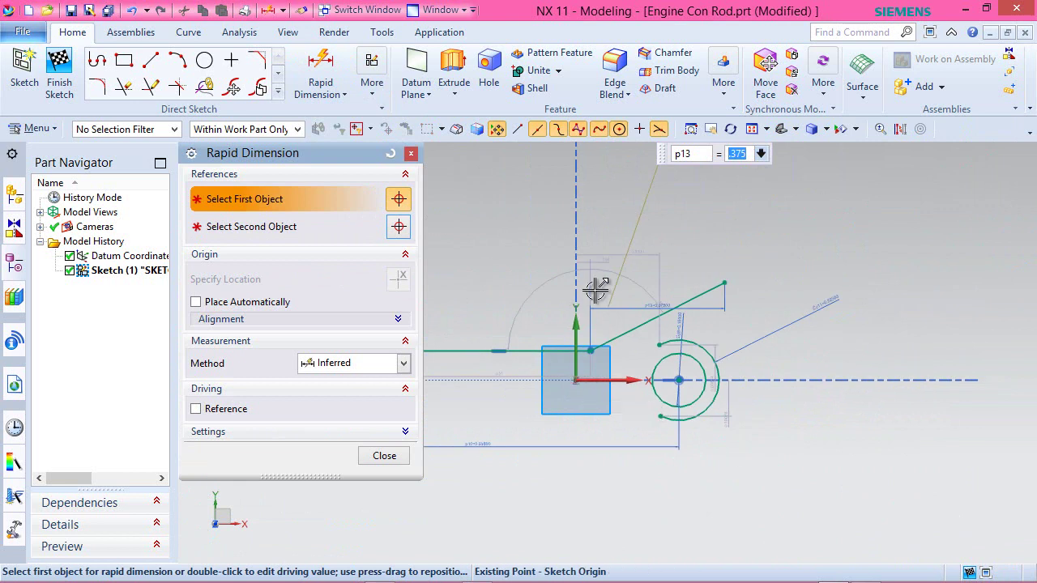
pyautogui.press('Escape')
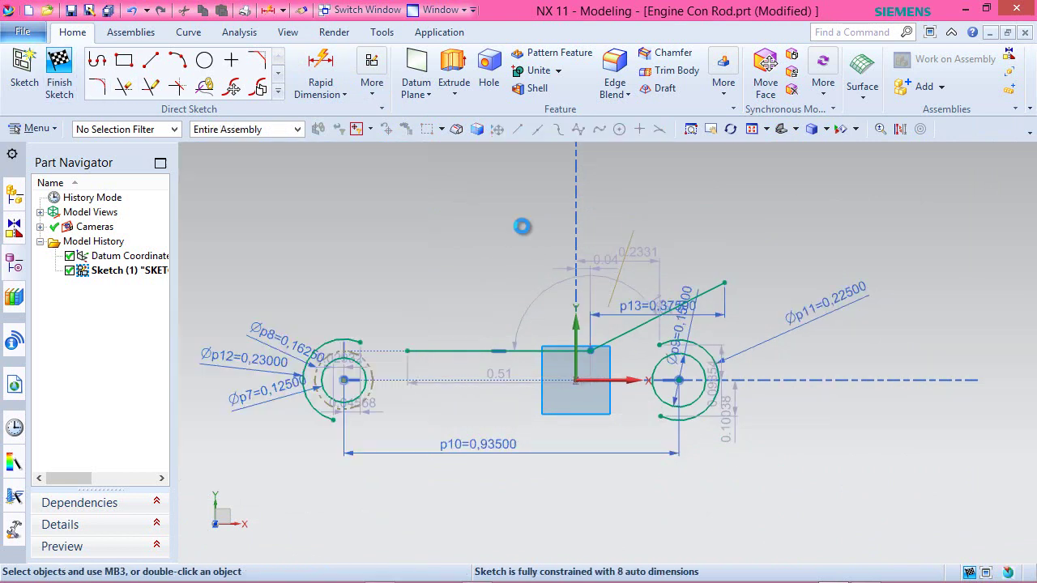
# Constrain the shared endpoint of the horizontal and sloped lines to lie on the Y axis
pyautogui.scroll(-2, 564, 319)
pyautogui.scroll(4, 578, 346)
pyautogui.rightClick(582, 244)
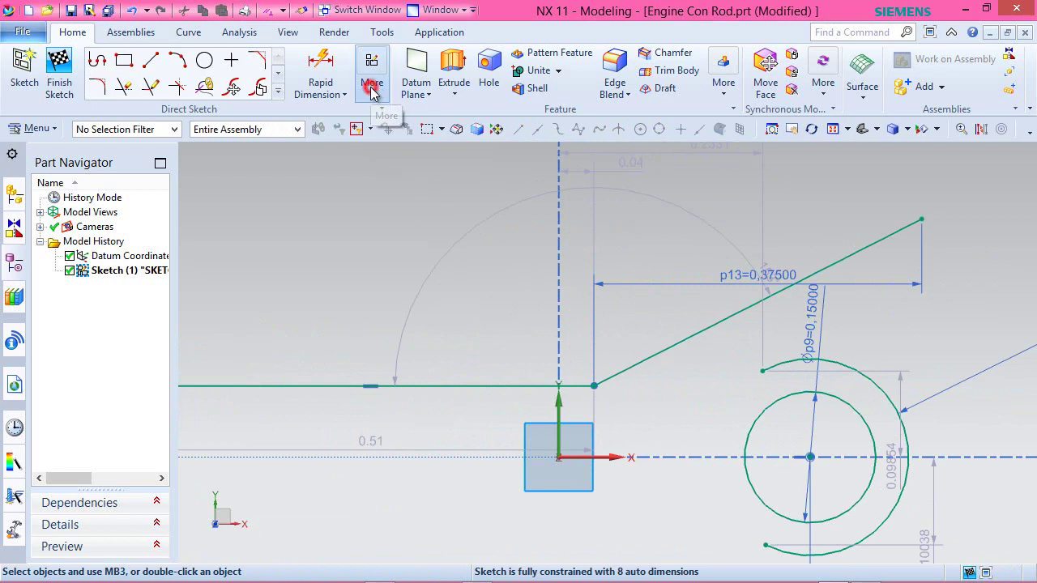
pyautogui.click(372, 89)
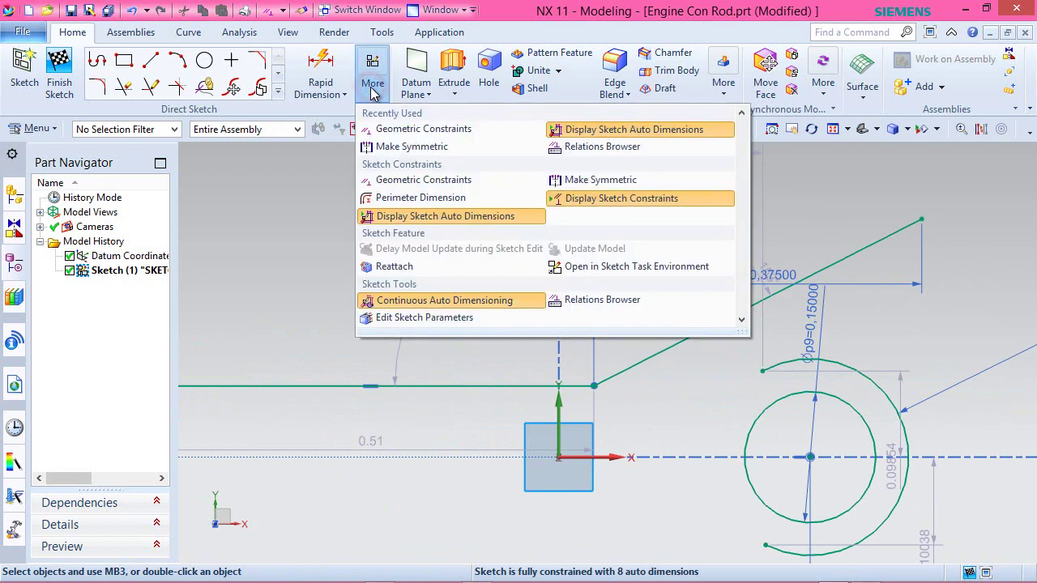
pyautogui.click(429, 179)
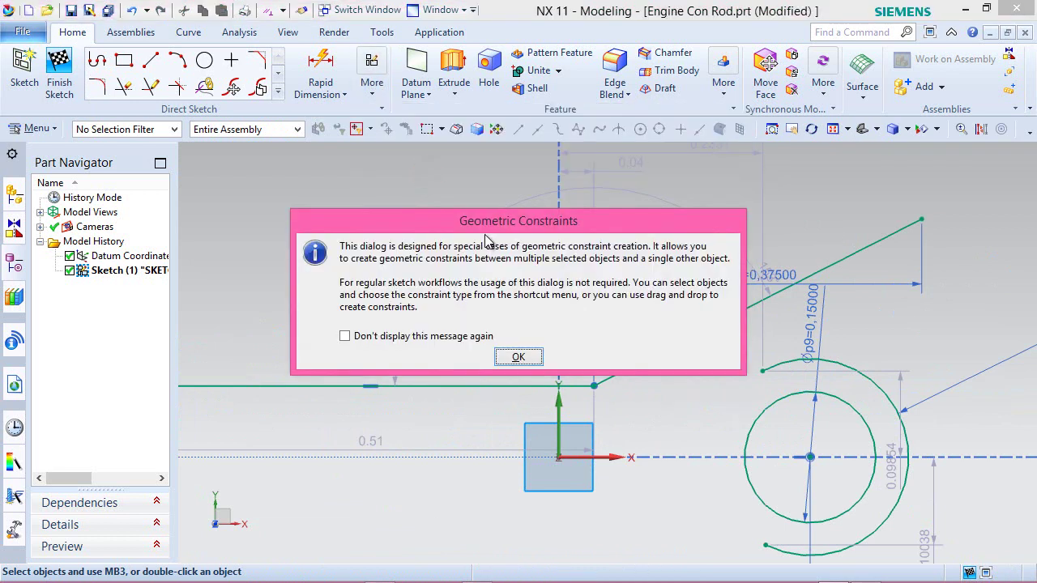
pyautogui.click(498, 357)
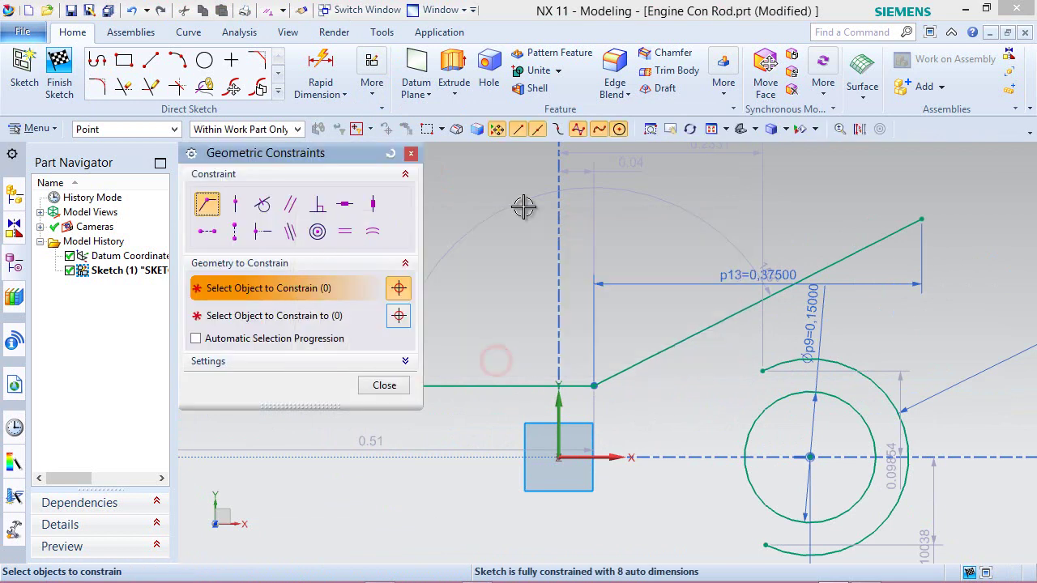
pyautogui.click(234, 204)
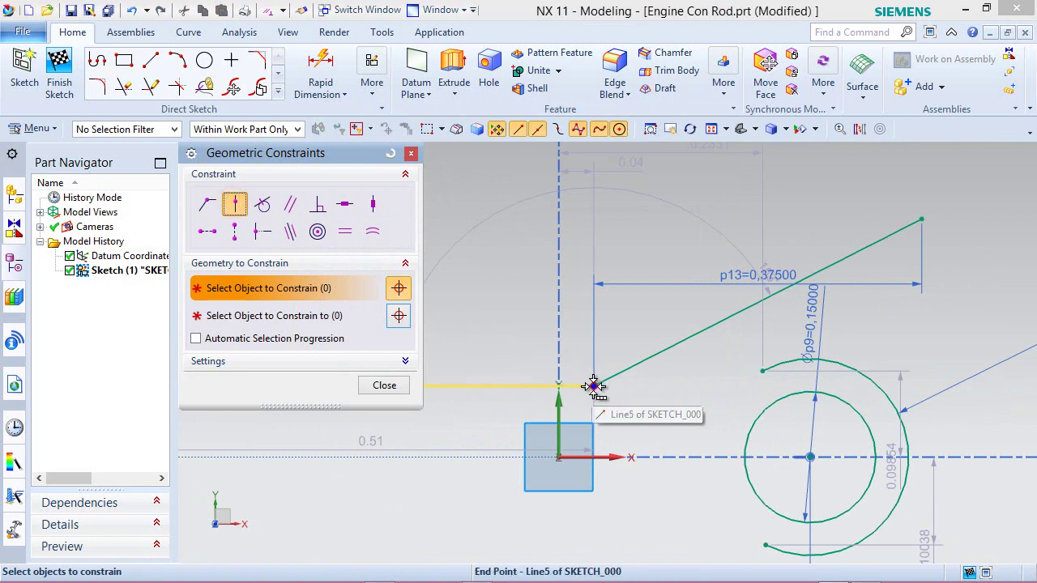
pyautogui.moveTo(594, 386)
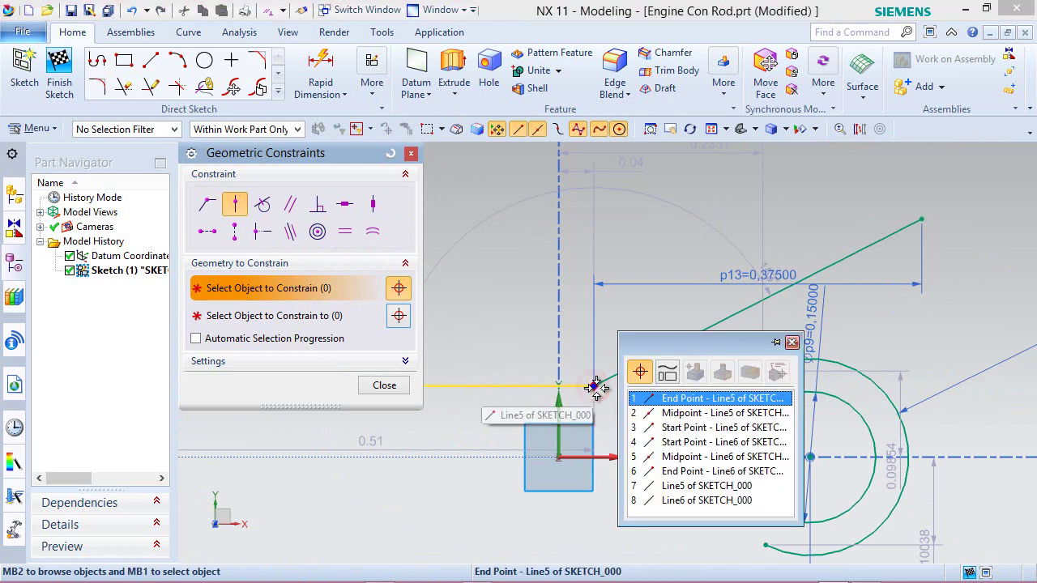
pyautogui.click(656, 398)
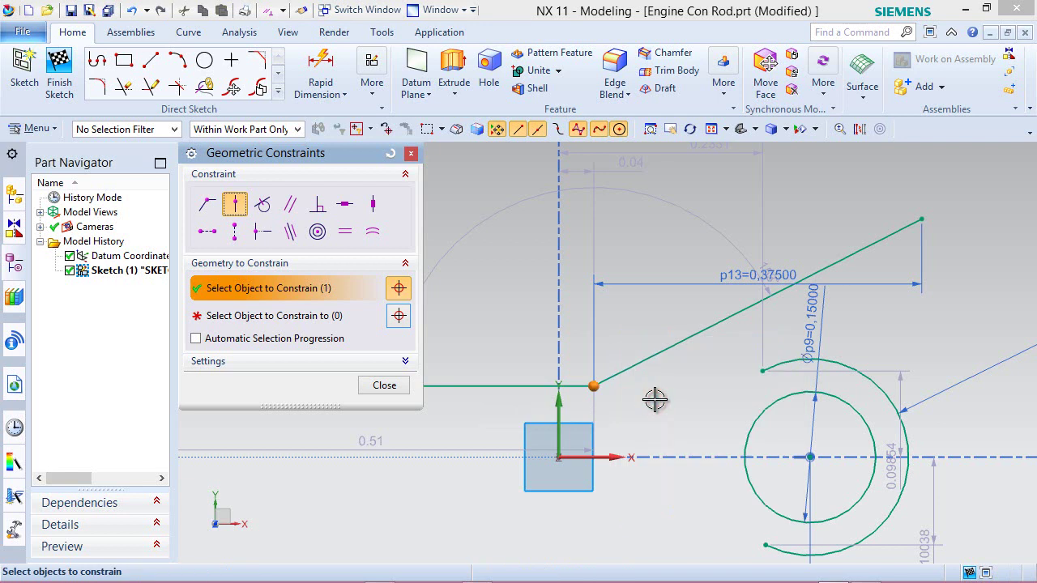
pyautogui.click(284, 319)
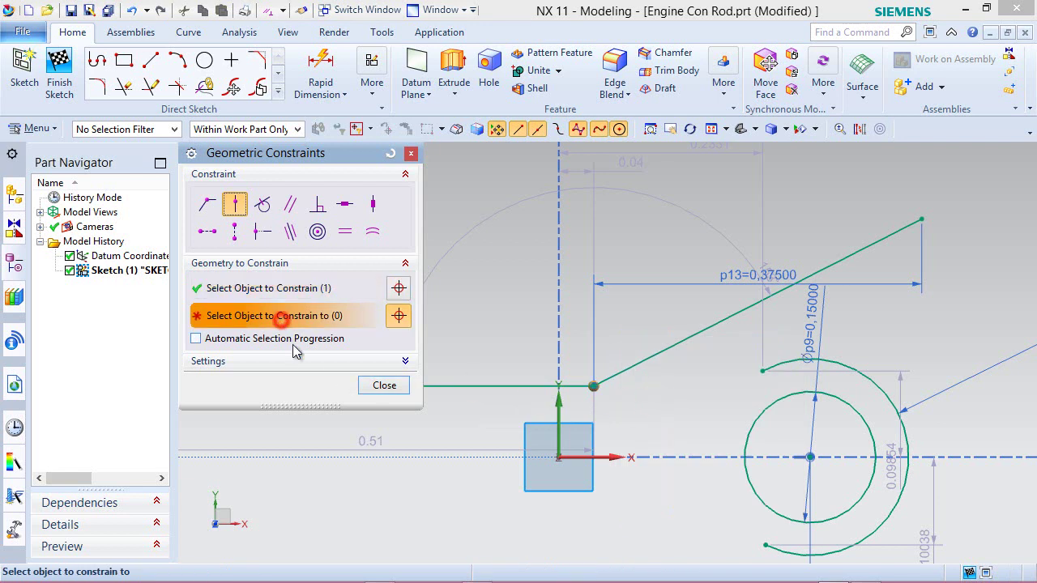
pyautogui.click(548, 418)
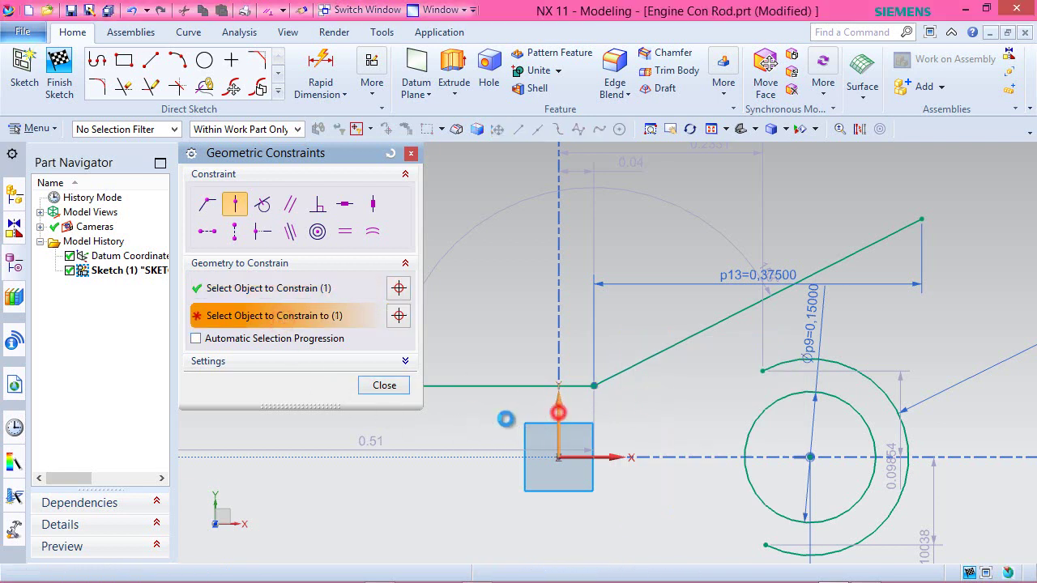
pyautogui.click(384, 386)
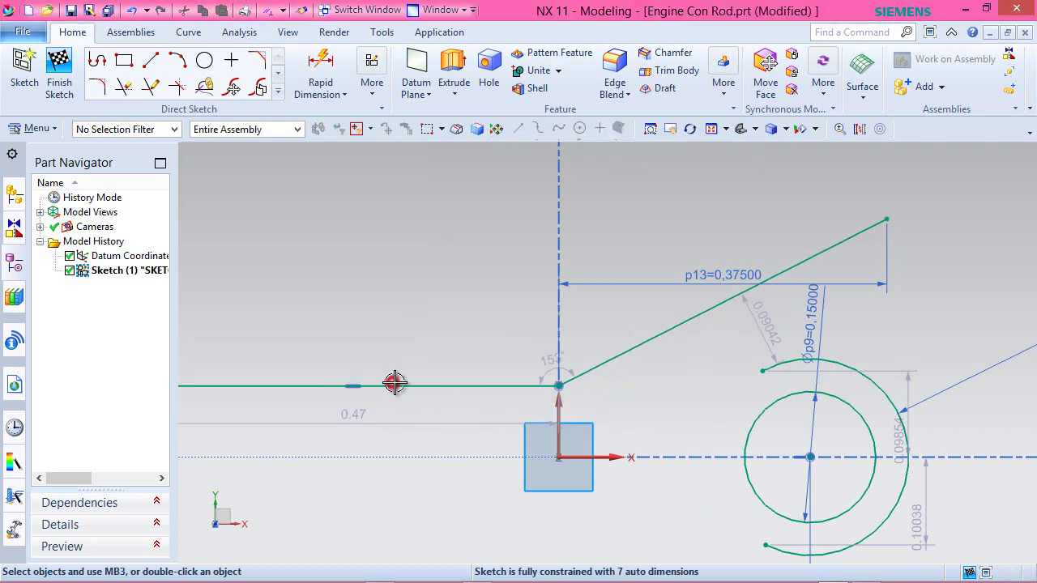
pyautogui.click(464, 291)
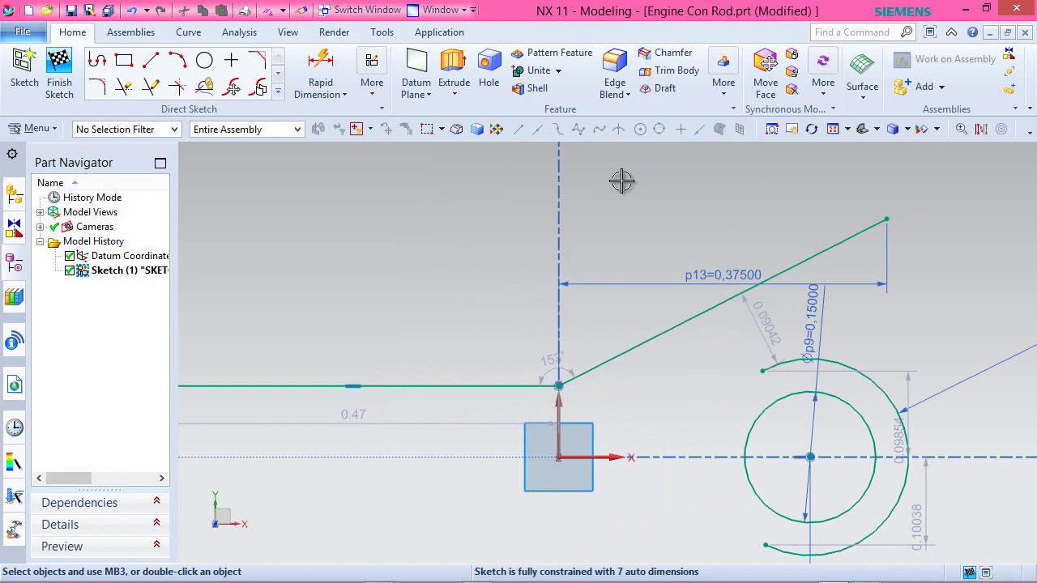
# Constrain the sloped line tangent to the outer arc around the right circle
pyautogui.click(850, 235)
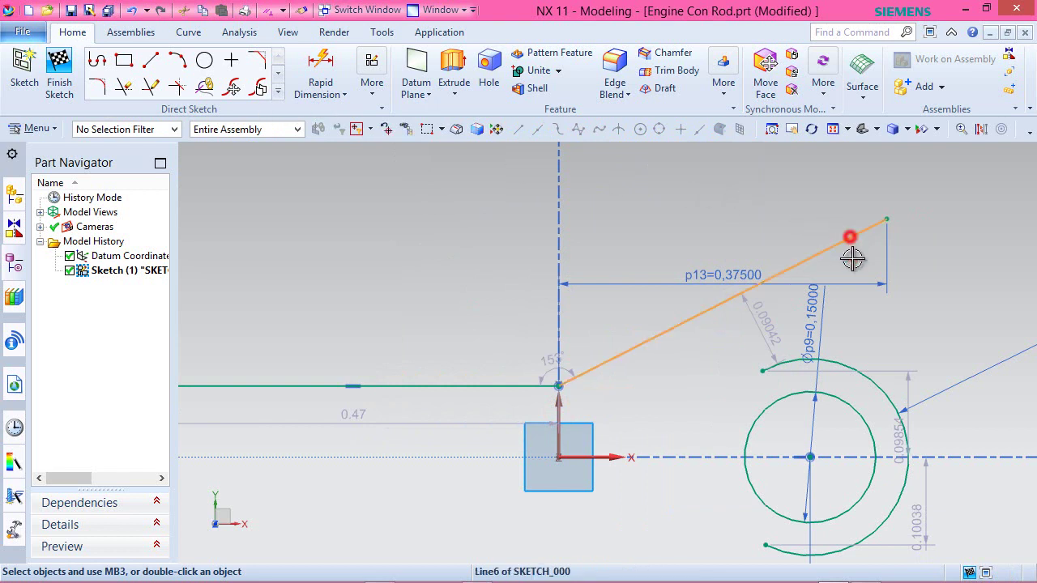
pyautogui.click(846, 361)
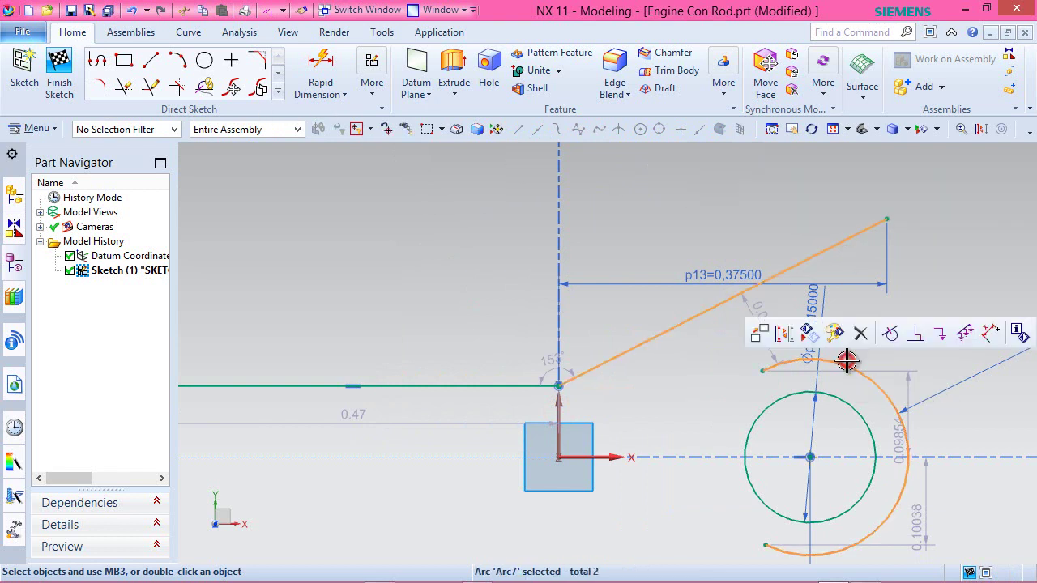
pyautogui.click(890, 333)
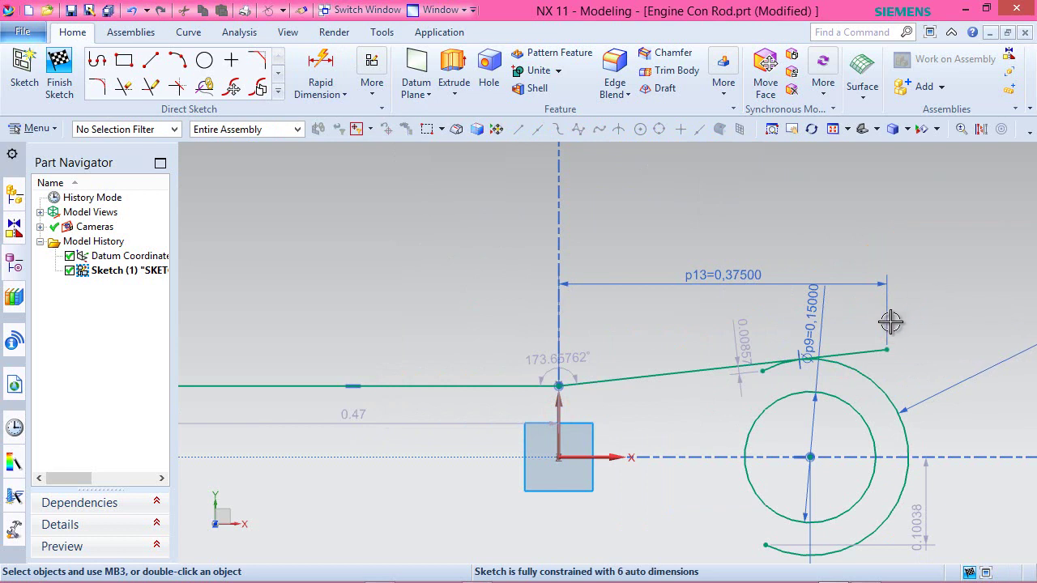
pyautogui.scroll(-3, 891, 387)
pyautogui.scroll(3, 907, 368)
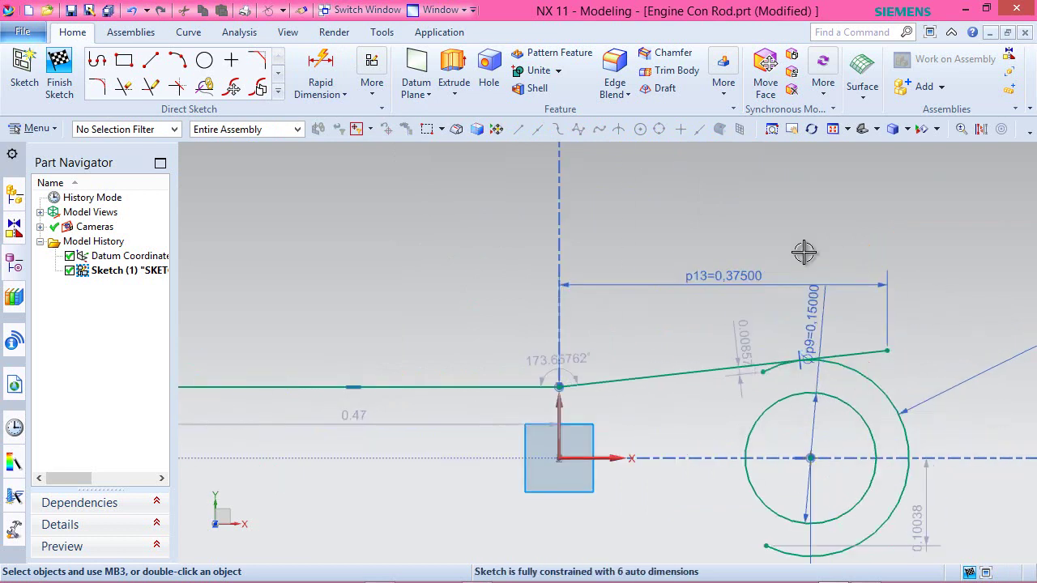
# Make the sloped line's right endpoint coincident with the upper endpoint of the right outer arc
pyautogui.click(374, 89)
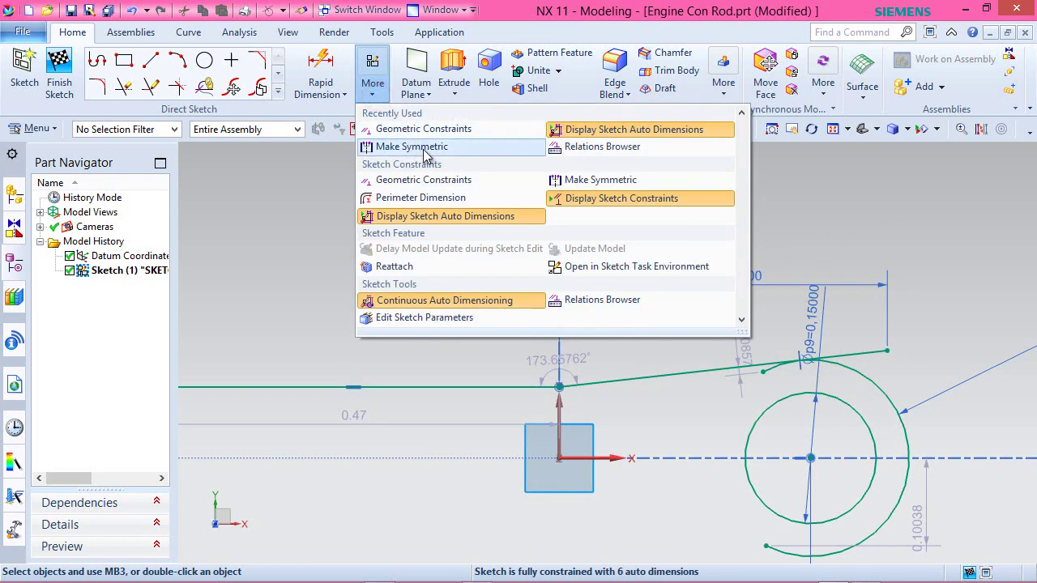
pyautogui.click(422, 180)
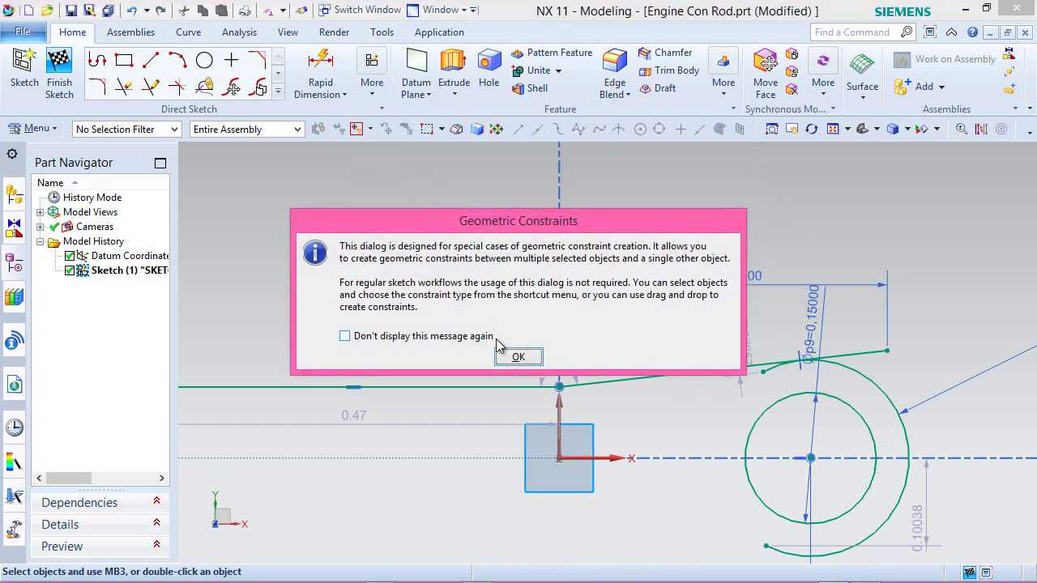
pyautogui.click(511, 357)
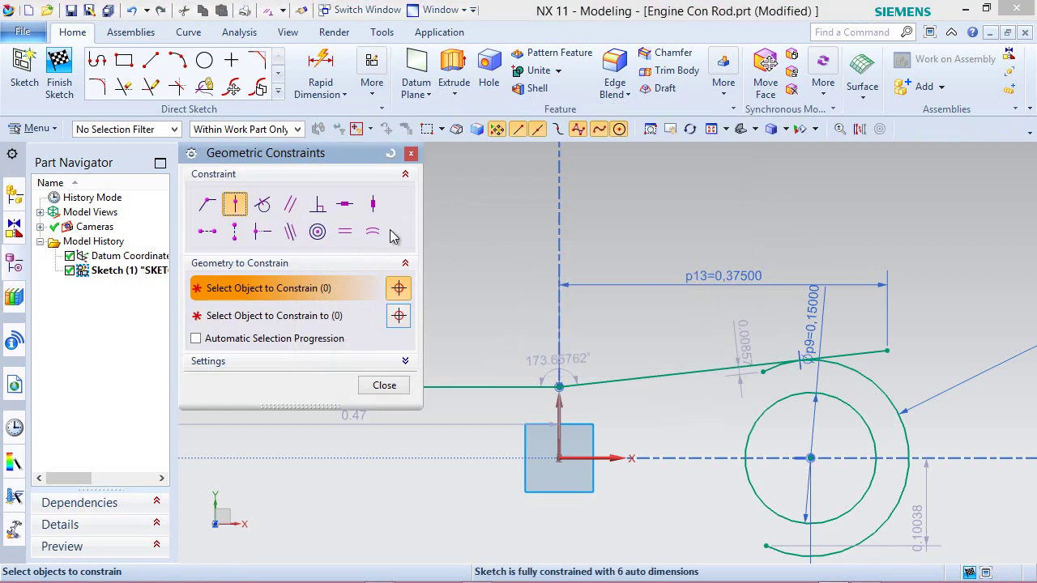
pyautogui.scroll(3, 793, 346)
pyautogui.click(207, 204)
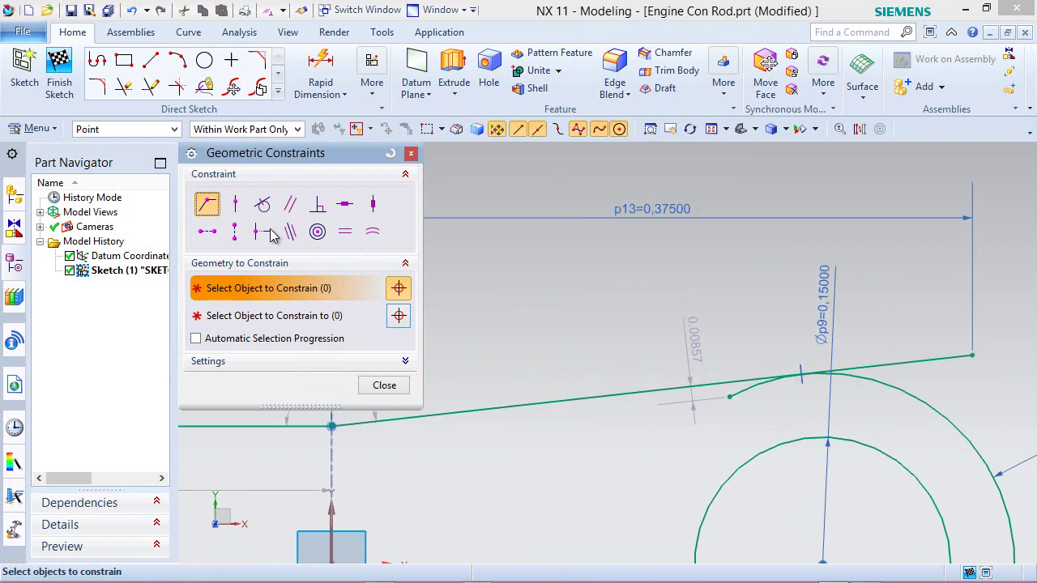
pyautogui.click(972, 354)
pyautogui.click(269, 315)
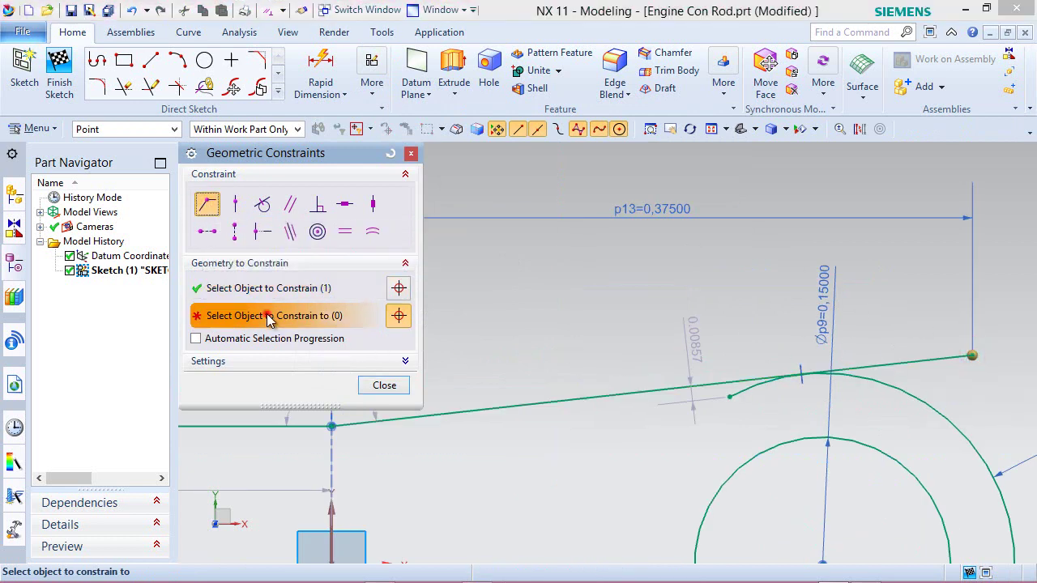
pyautogui.click(730, 394)
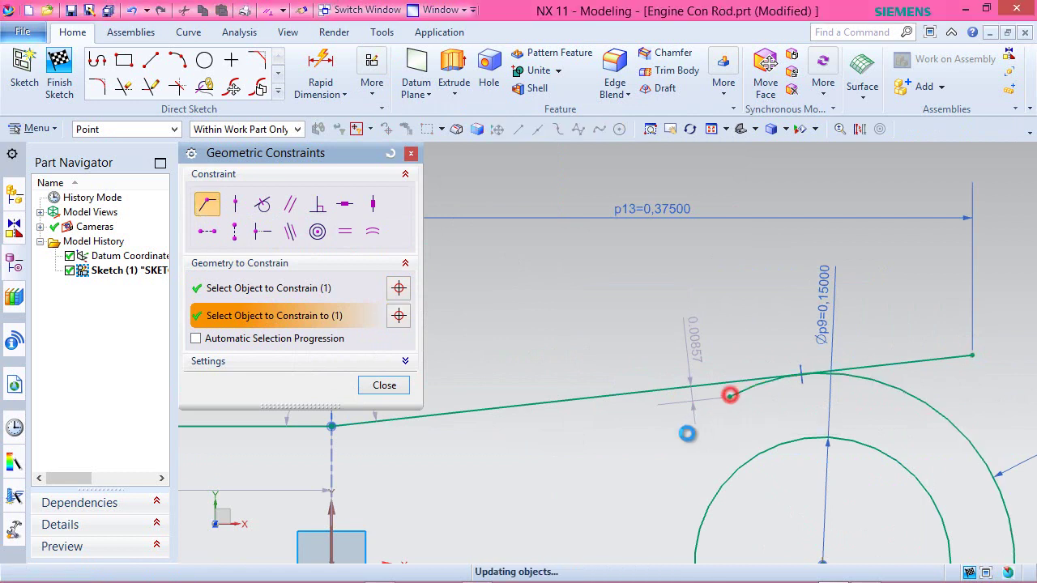
pyautogui.click(383, 385)
pyautogui.scroll(-4, 694, 302)
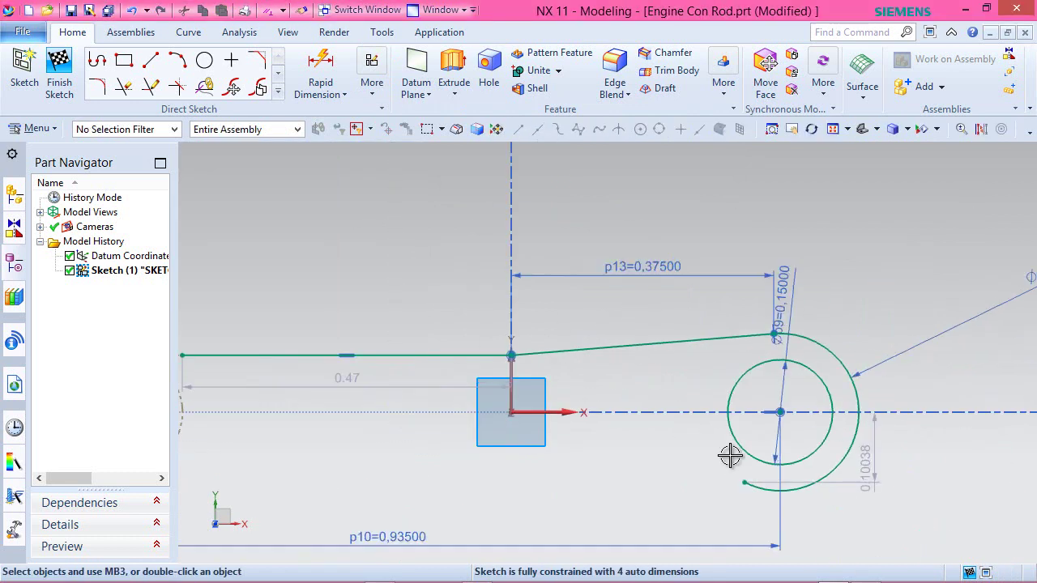
# Apply a vertical alignment constraint between the lower and upper endpoints of the right outer arc
pyautogui.scroll(3, 822, 432)
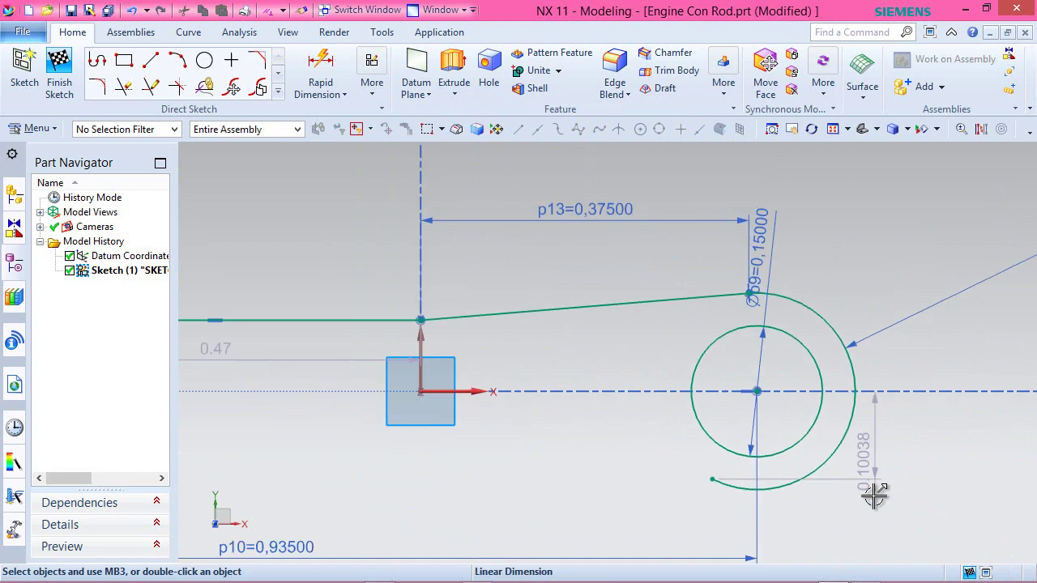
pyautogui.click(371, 77)
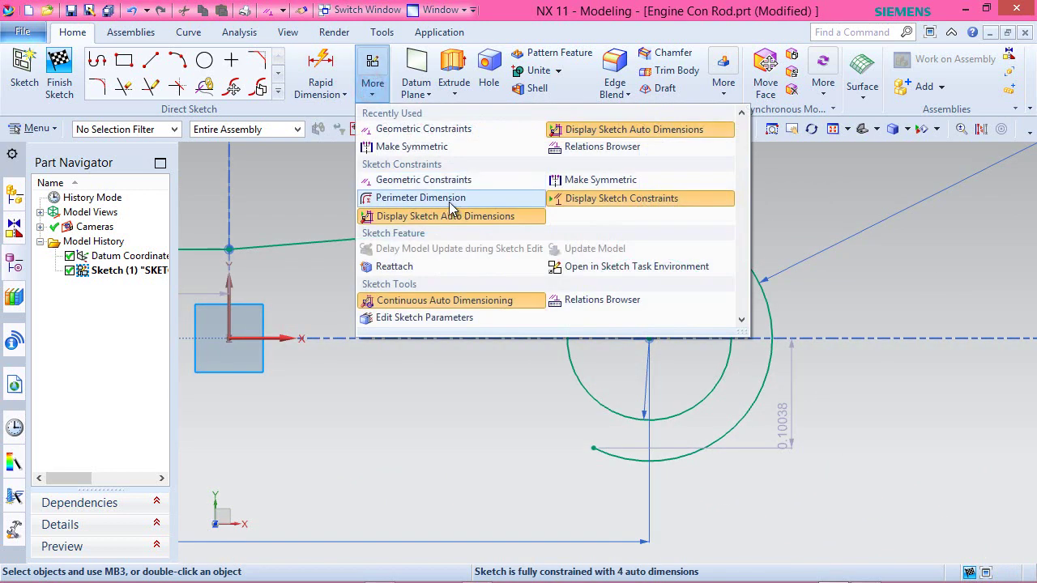
pyautogui.click(435, 181)
pyautogui.click(504, 357)
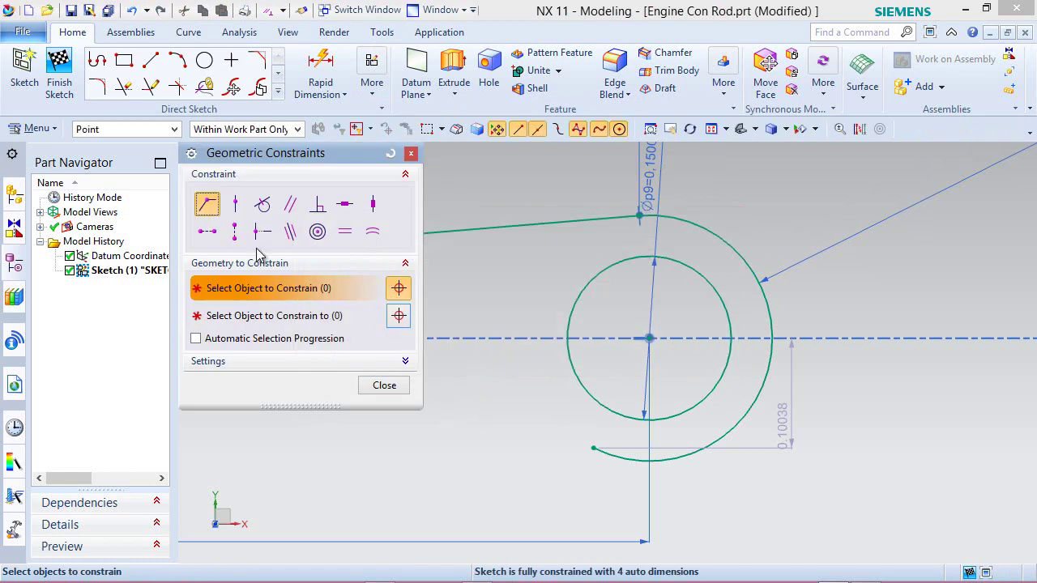
pyautogui.click(235, 232)
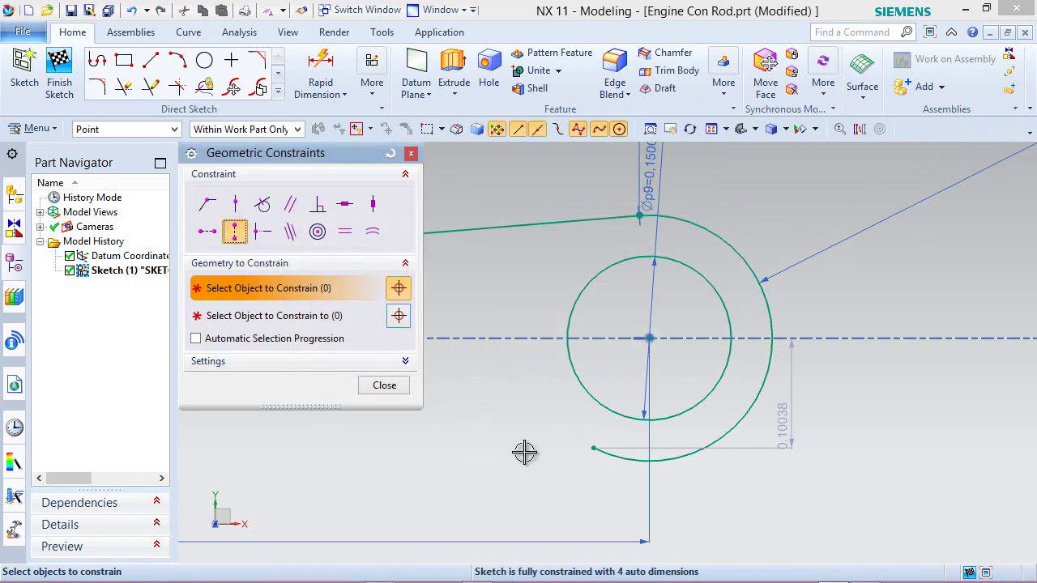
pyautogui.click(592, 448)
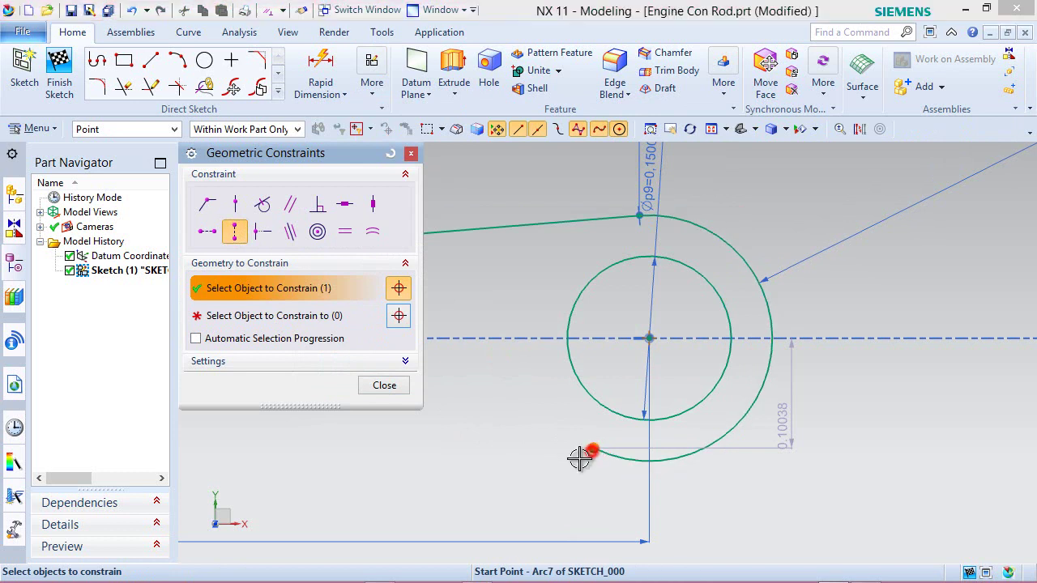
pyautogui.click(308, 315)
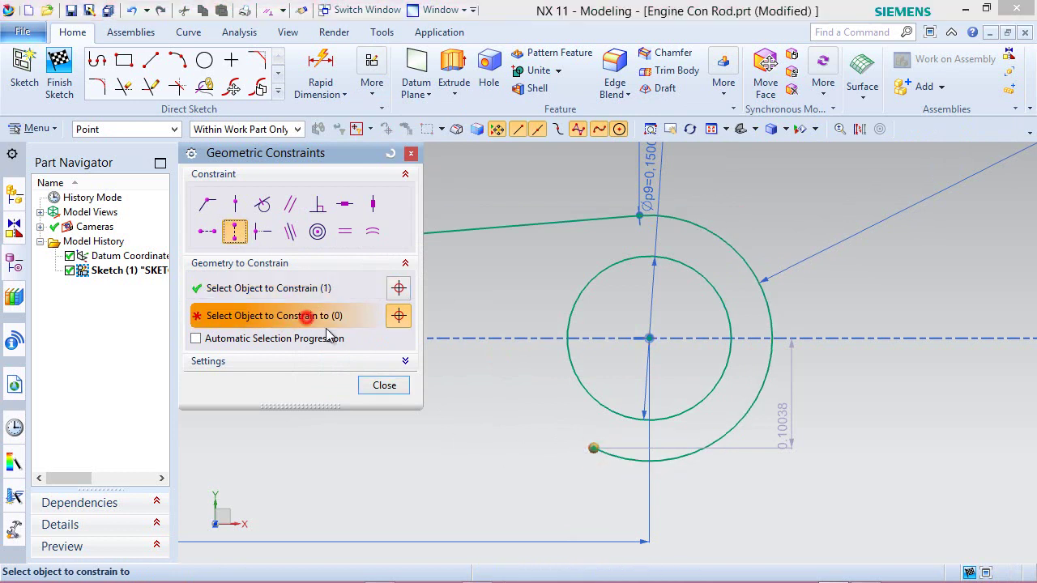
pyautogui.click(639, 216)
pyautogui.click(727, 232)
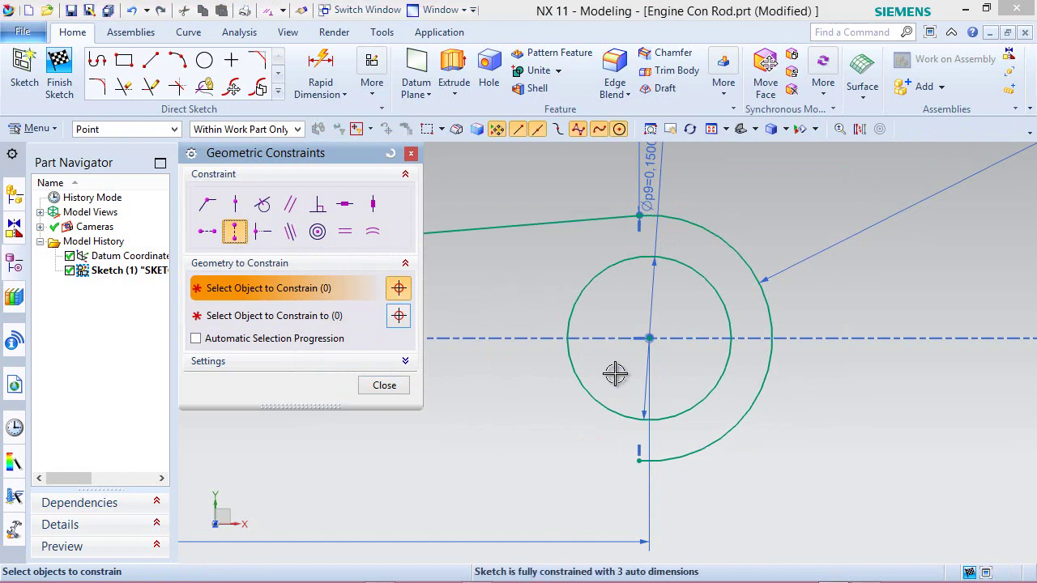
# Apply a vertical alignment constraint between the upper and lower endpoints of the left outer arc
pyautogui.scroll(-5, 834, 401)
pyautogui.scroll(4, 493, 395)
pyautogui.click(611, 253)
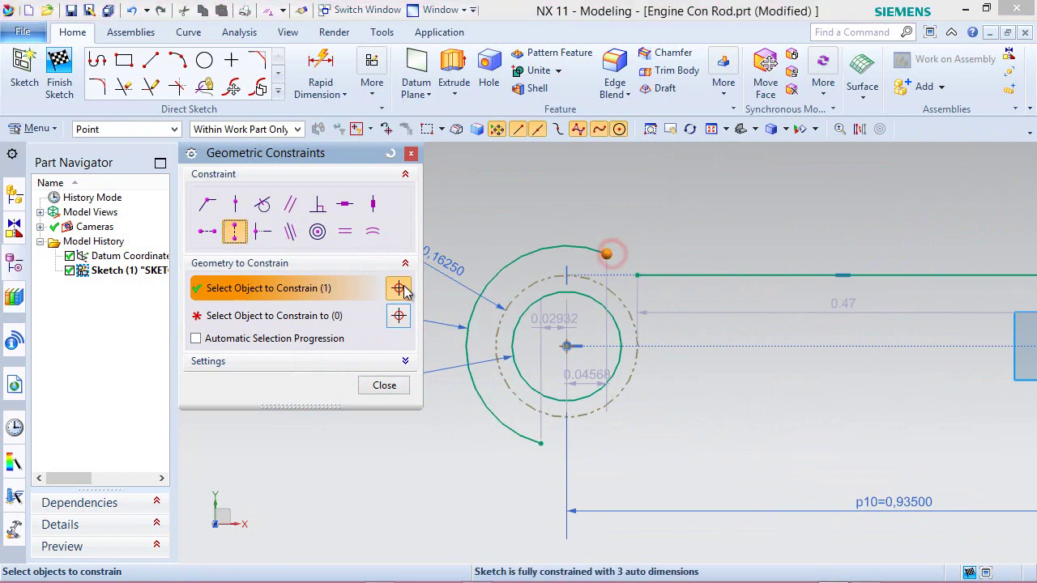
pyautogui.click(534, 458)
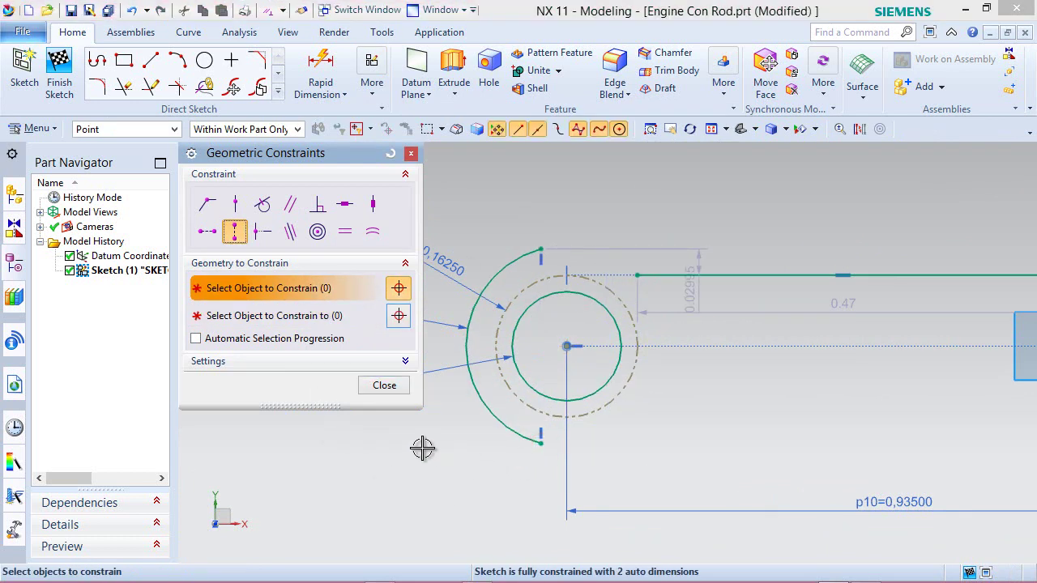
pyautogui.click(384, 386)
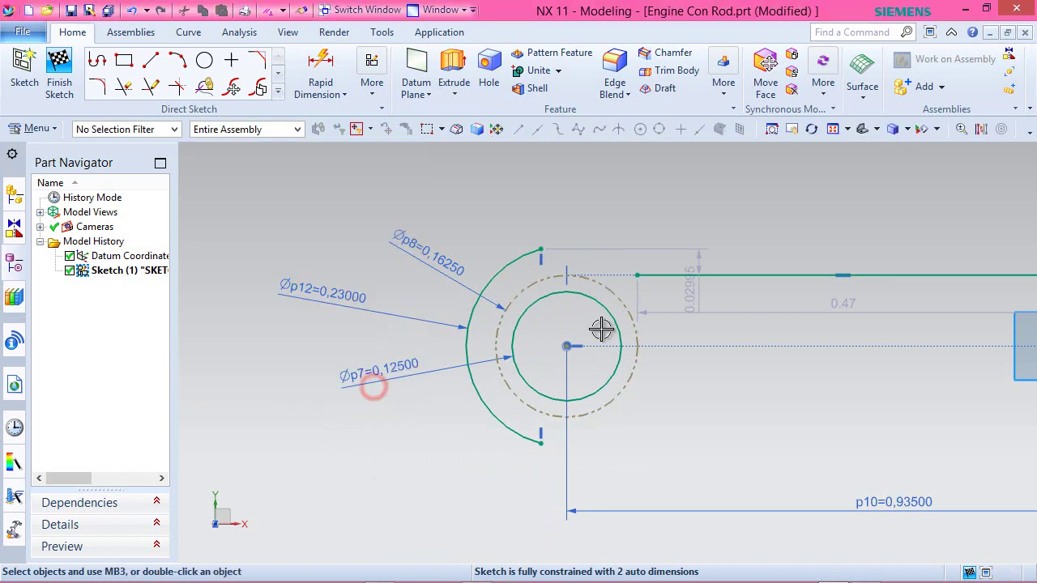
# Use Quick Extend to lengthen the horizontal line to the top of the dashed circle and the left outer arc to that line
pyautogui.scroll(2, 680, 263)
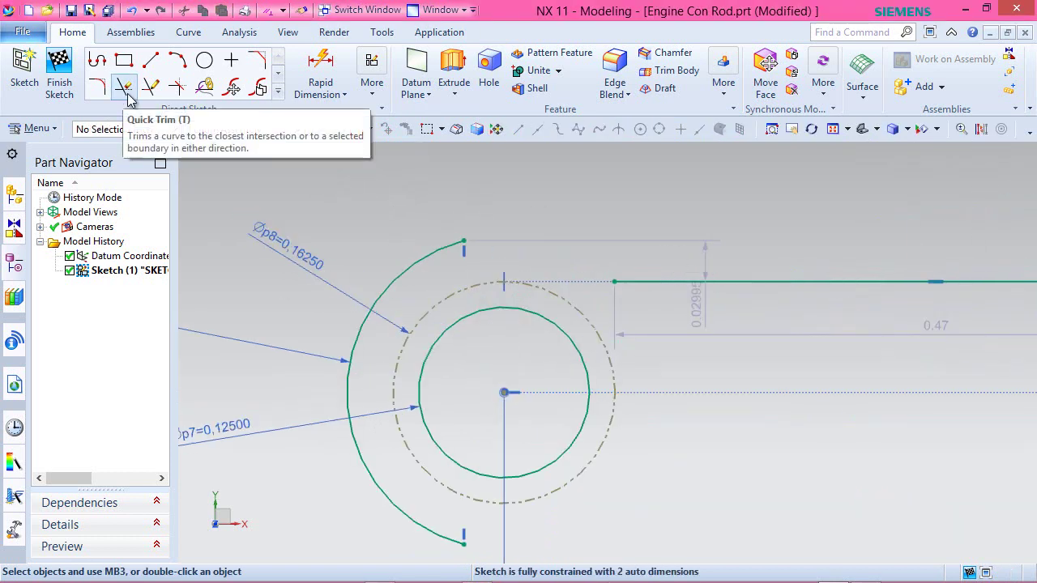
pyautogui.click(151, 88)
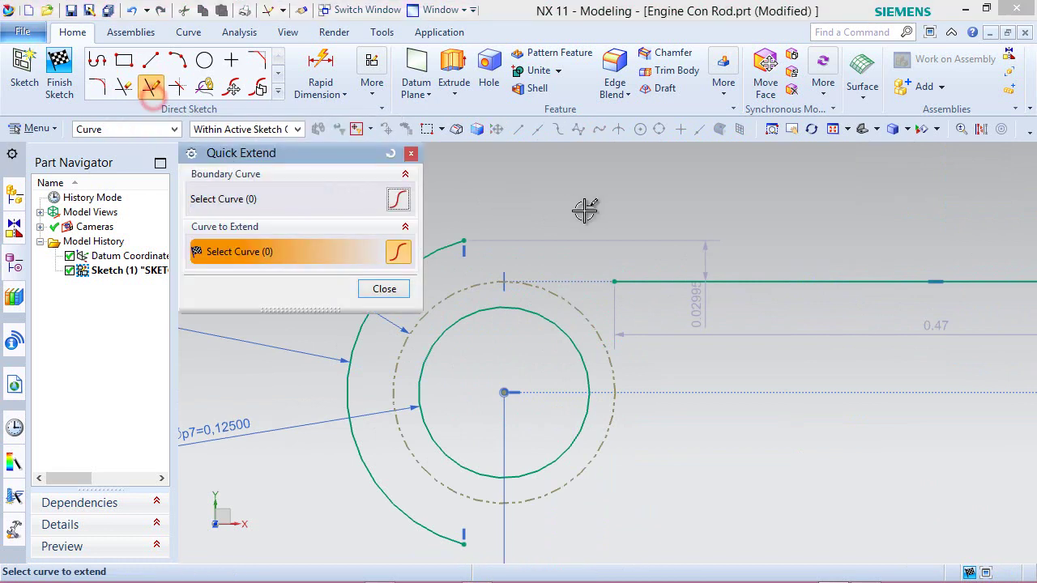
pyautogui.click(641, 283)
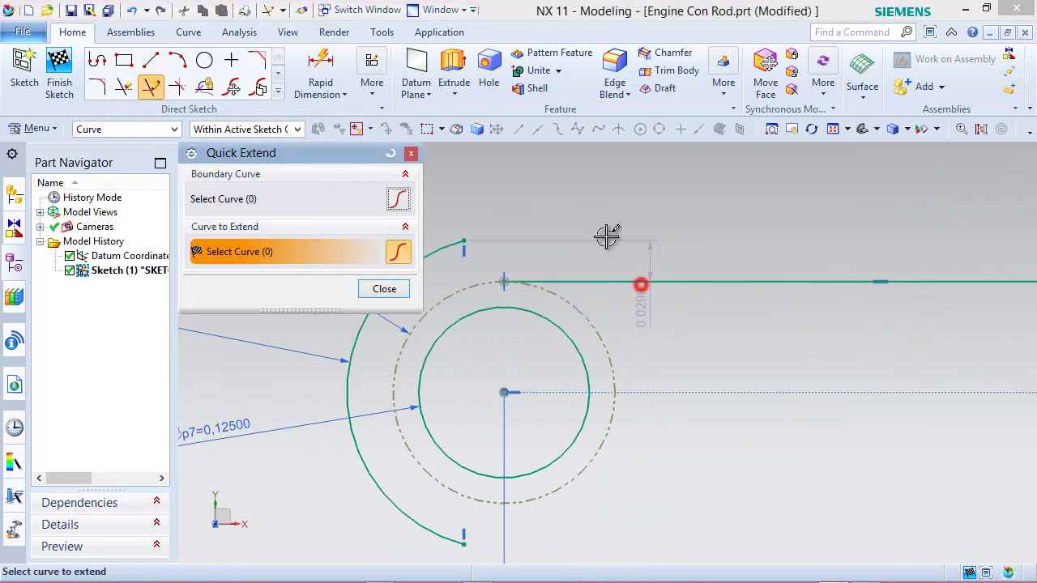
pyautogui.click(442, 246)
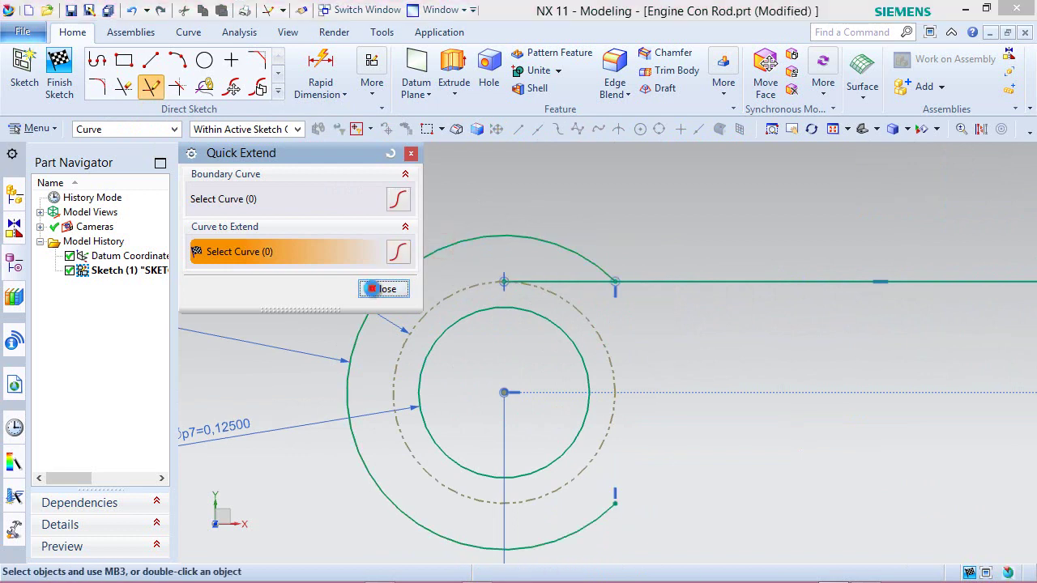
pyautogui.click(383, 289)
# Trim the part of the horizontal line that lies inside the left outer arc
pyautogui.click(126, 89)
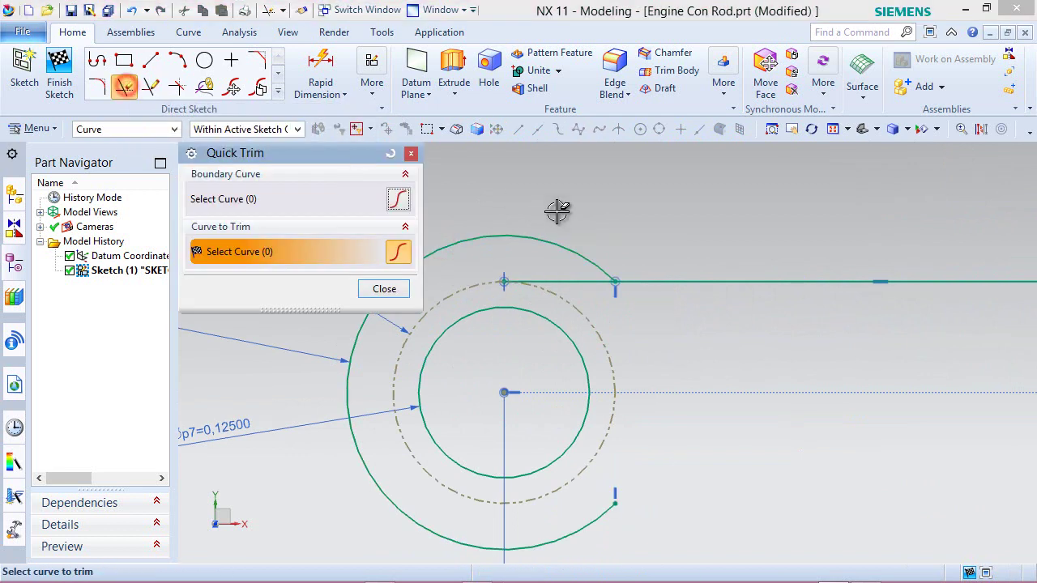
pyautogui.click(569, 281)
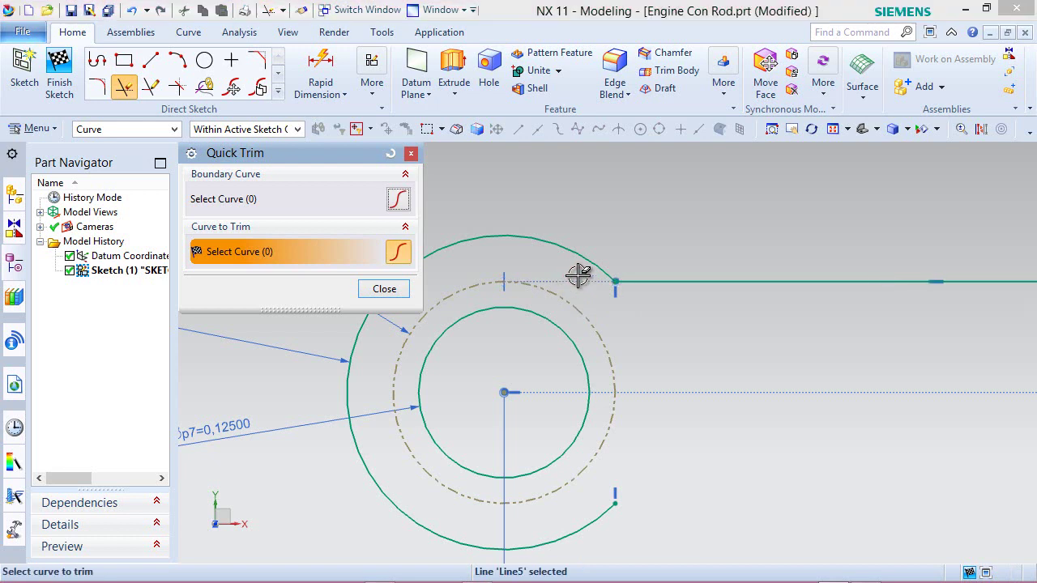
pyautogui.click(384, 289)
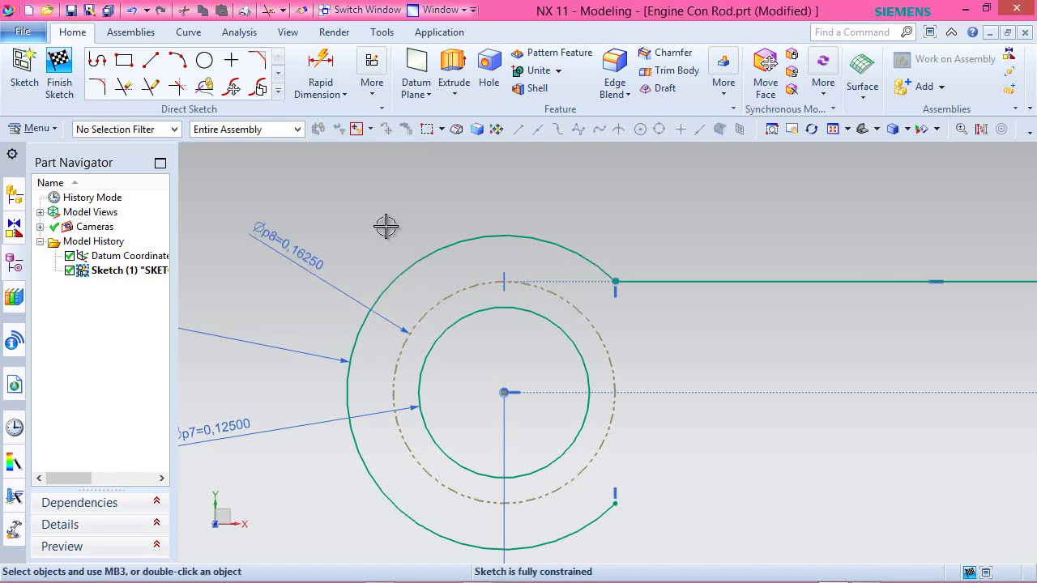
# Mirror the horizontal and sloped shank lines about the sketch's horizontal axis, picking them with the Single Curve rule
pyautogui.scroll(-6, 386, 227)
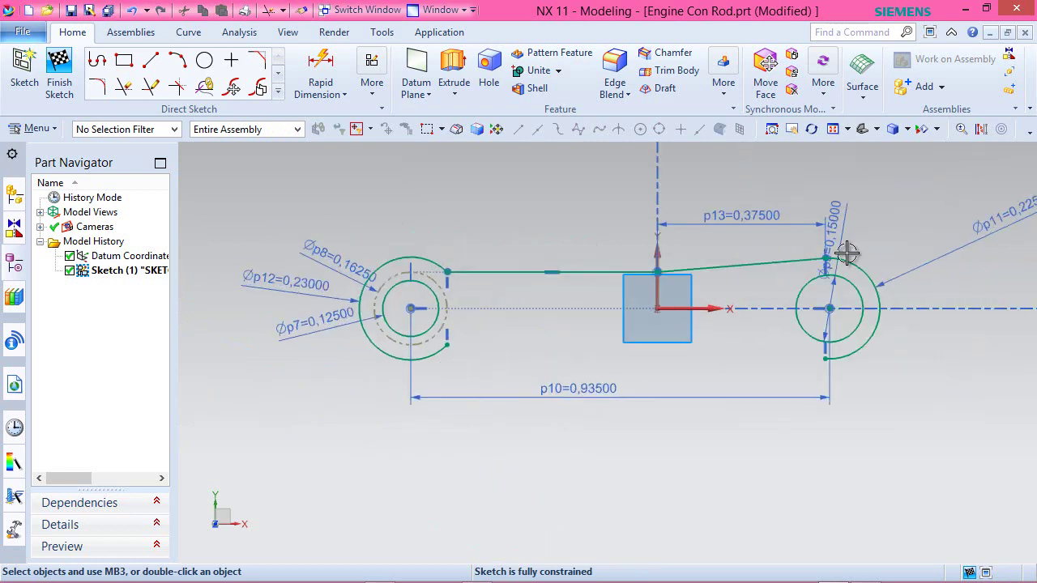
pyautogui.scroll(2, 898, 228)
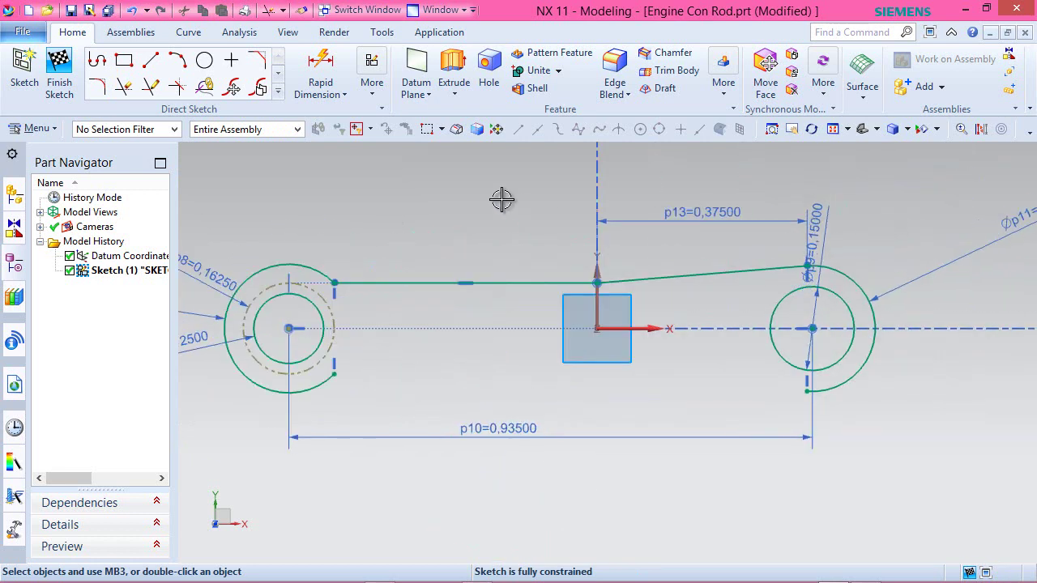
pyautogui.click(278, 93)
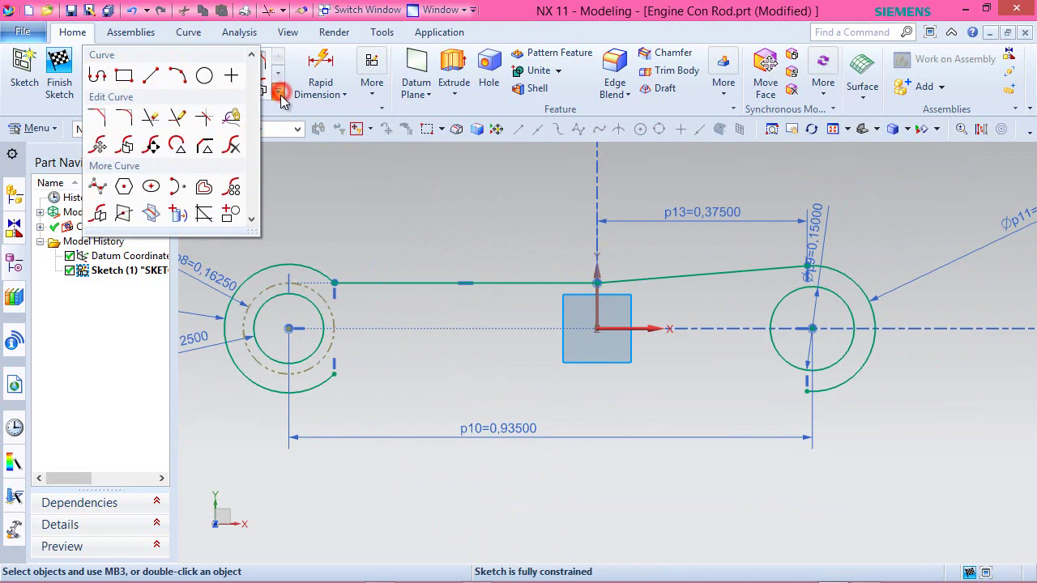
pyautogui.click(101, 213)
pyautogui.click(513, 289)
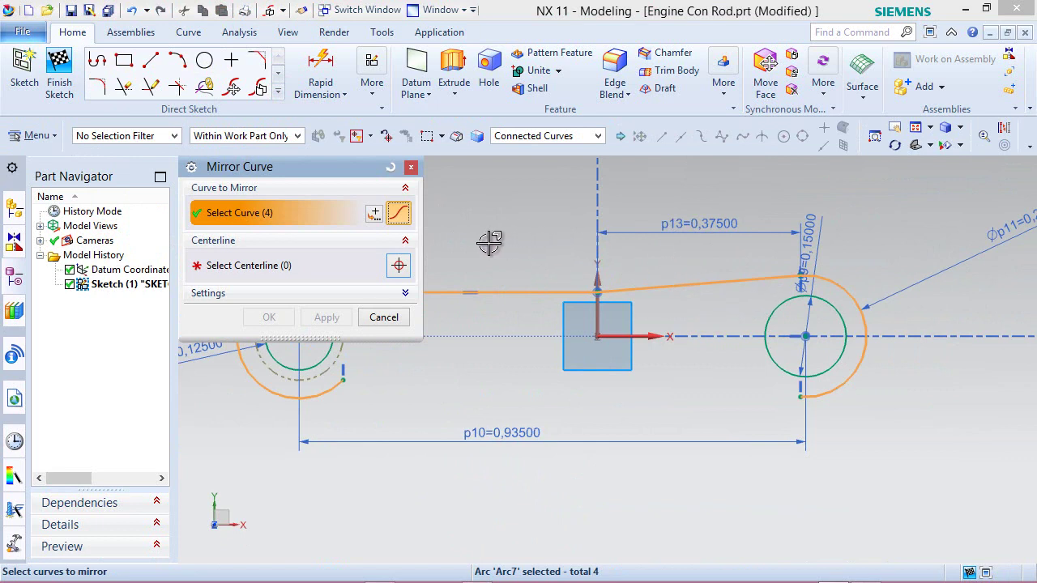
pyautogui.click(392, 169)
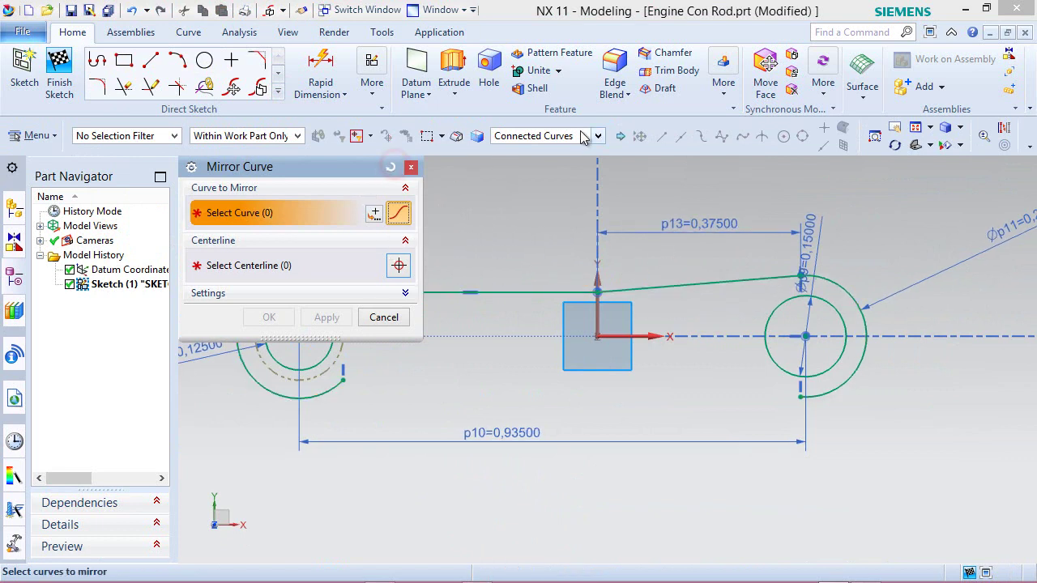
pyautogui.click(596, 138)
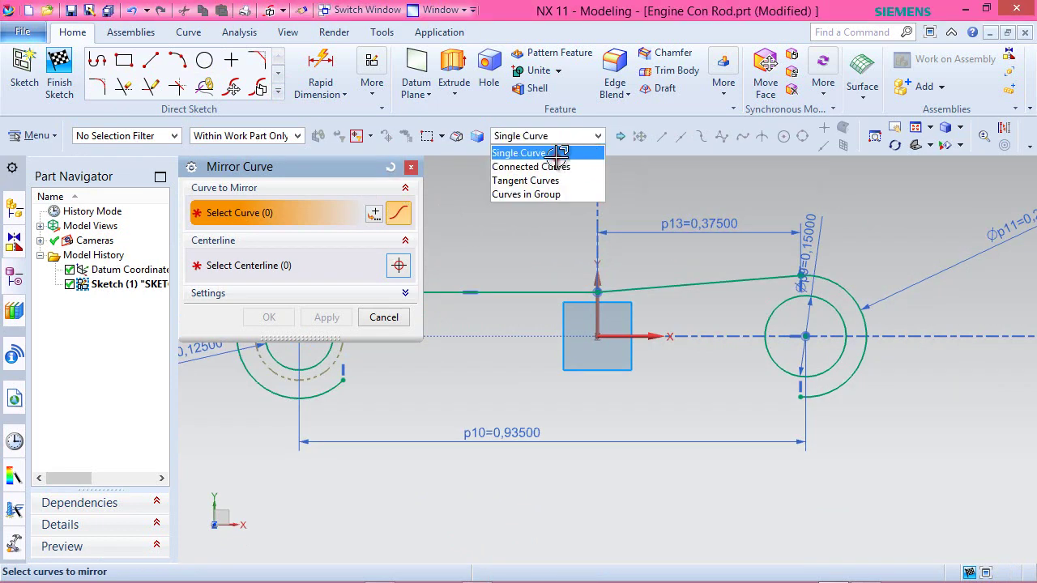
pyautogui.click(557, 155)
pyautogui.click(524, 292)
pyautogui.click(648, 286)
pyautogui.click(279, 265)
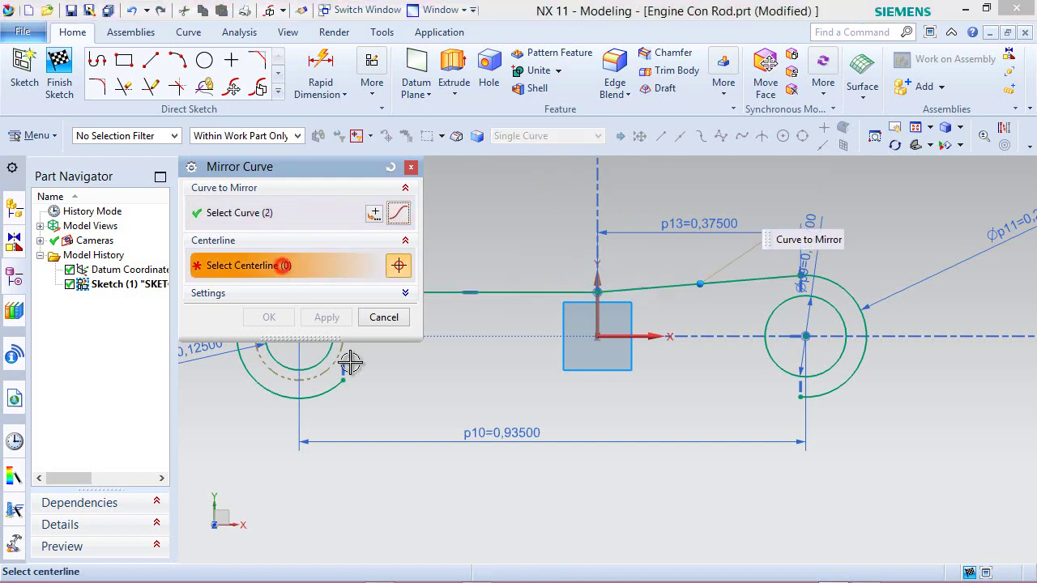
pyautogui.click(636, 336)
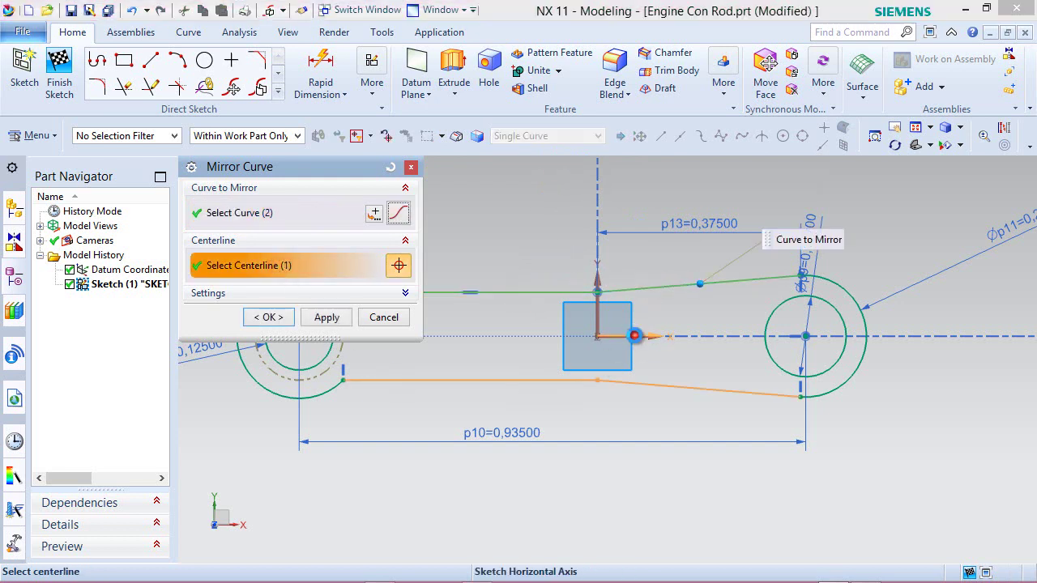
pyautogui.click(270, 317)
# Finish the connecting rod sketch and save the part file
pyautogui.scroll(1, 525, 404)
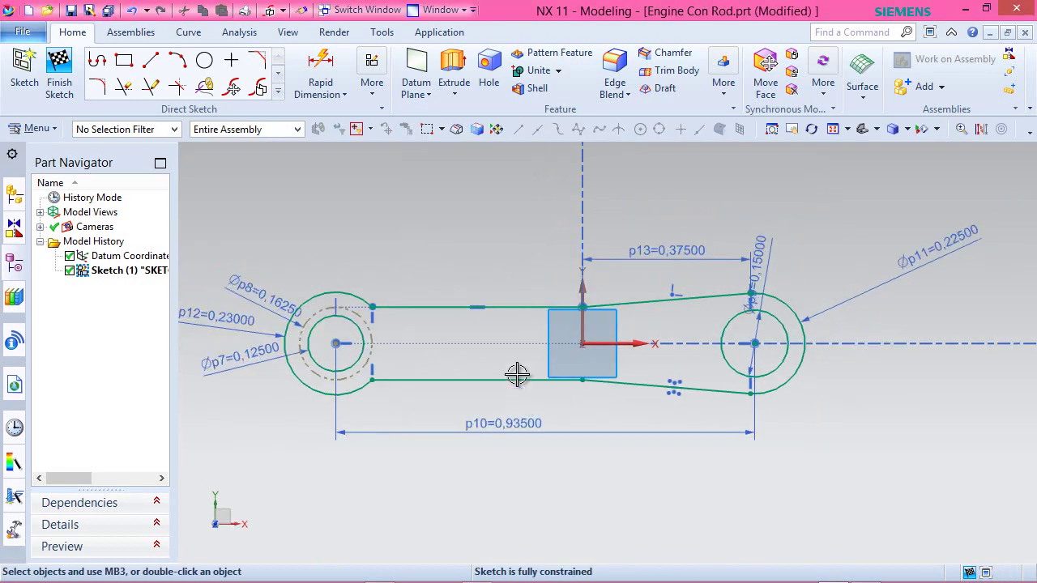
pyautogui.scroll(-1, 416, 213)
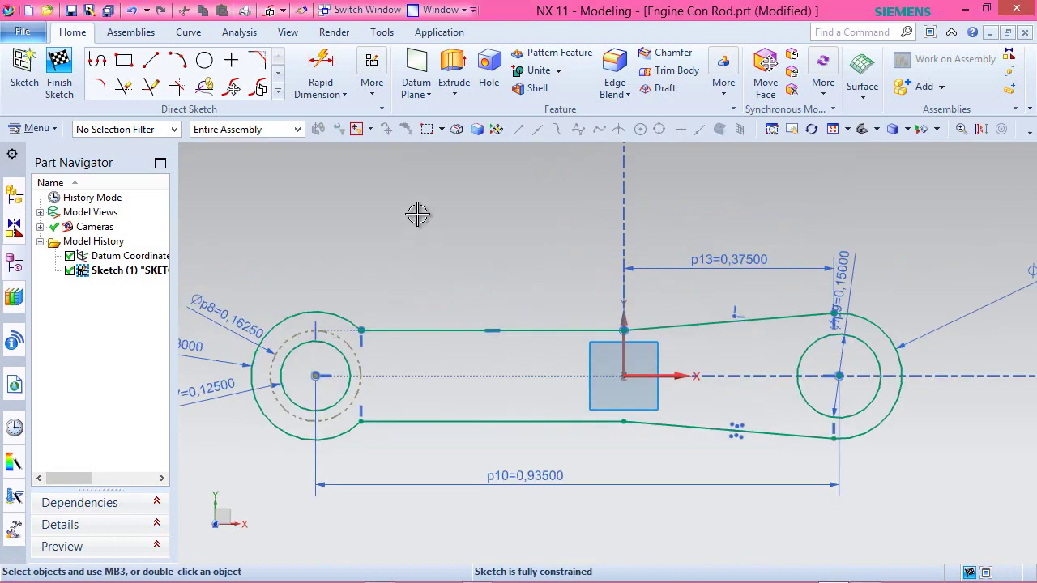
pyautogui.rightClick(512, 166)
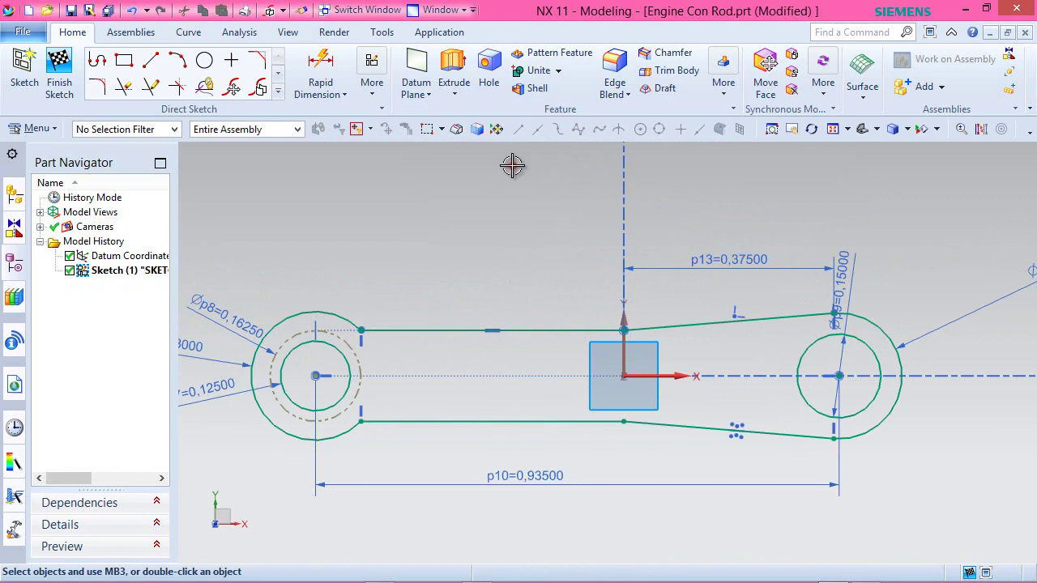
pyautogui.click(545, 176)
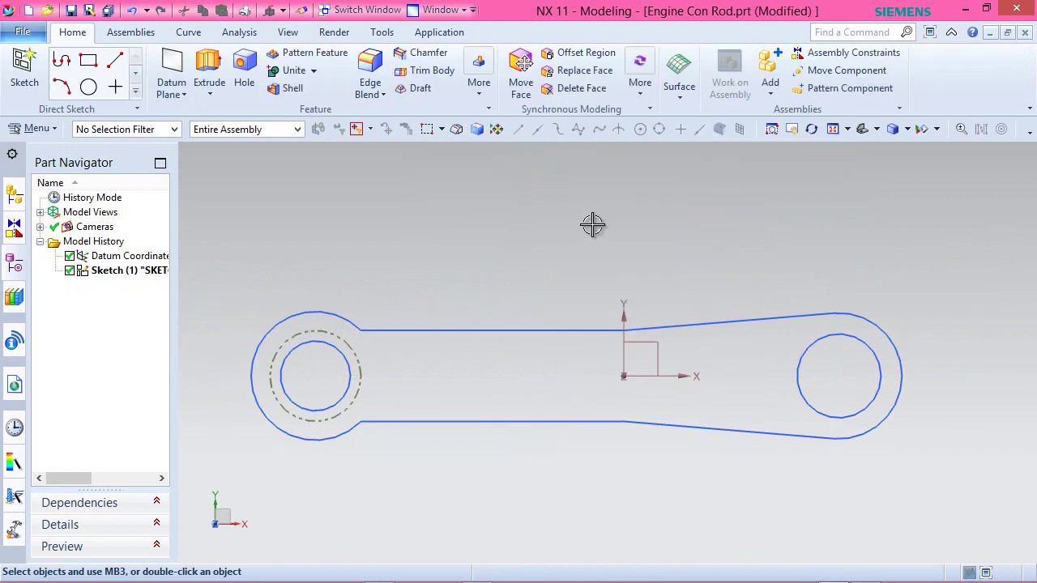
pyautogui.click(891, 130)
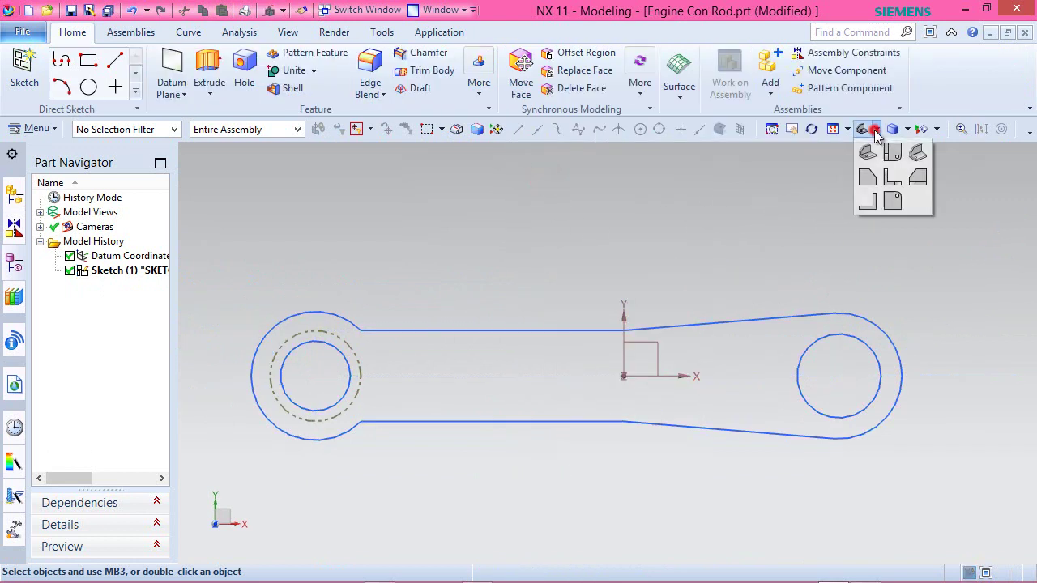
pyautogui.click(863, 152)
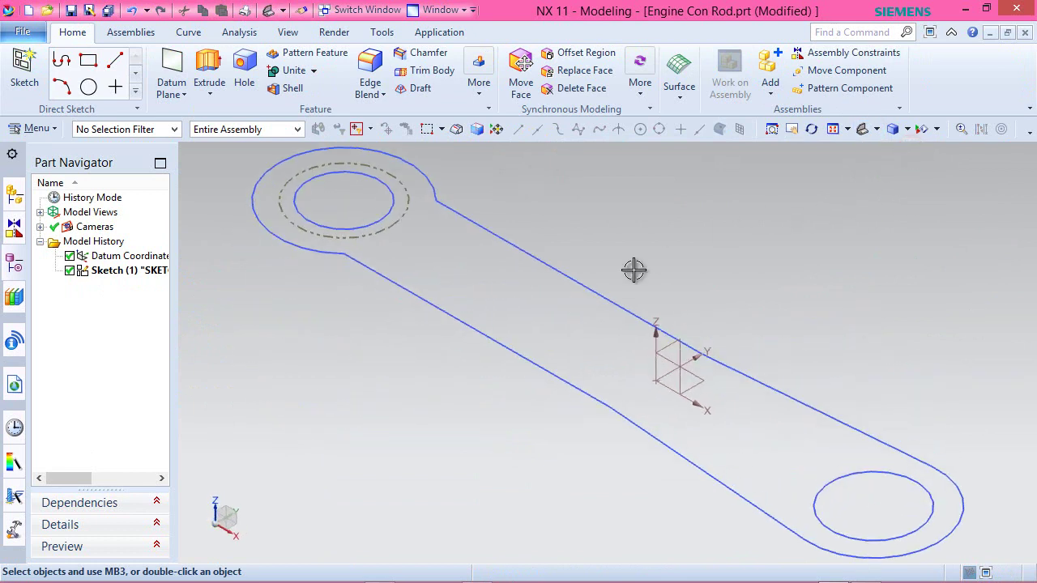
pyautogui.scroll(-2, 591, 291)
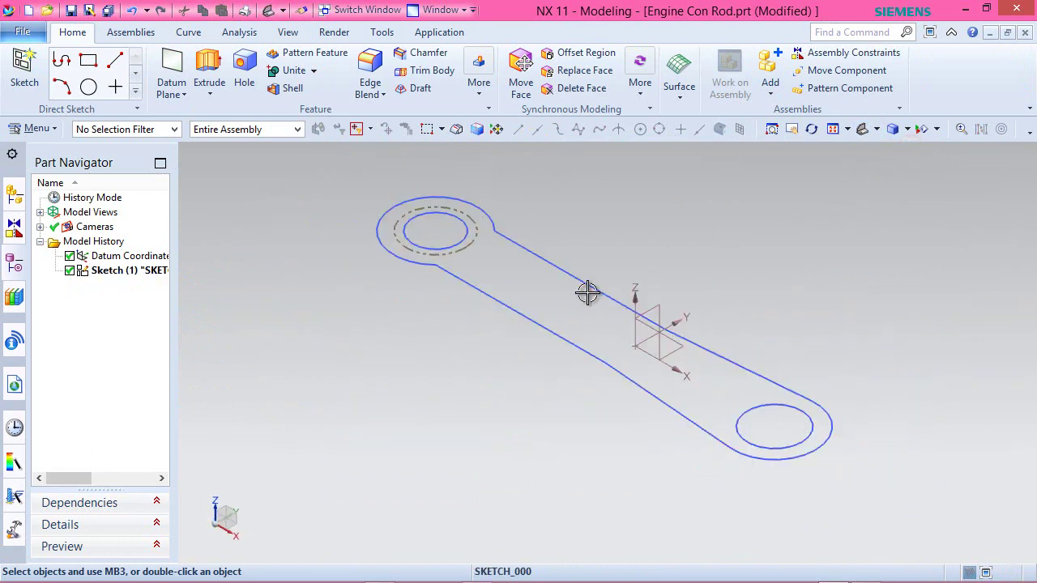
pyautogui.click(72, 12)
# Extrude the connecting rod region, picked with the Region Boundary Curves rule, from 0 to 0.1 in
pyautogui.click(209, 75)
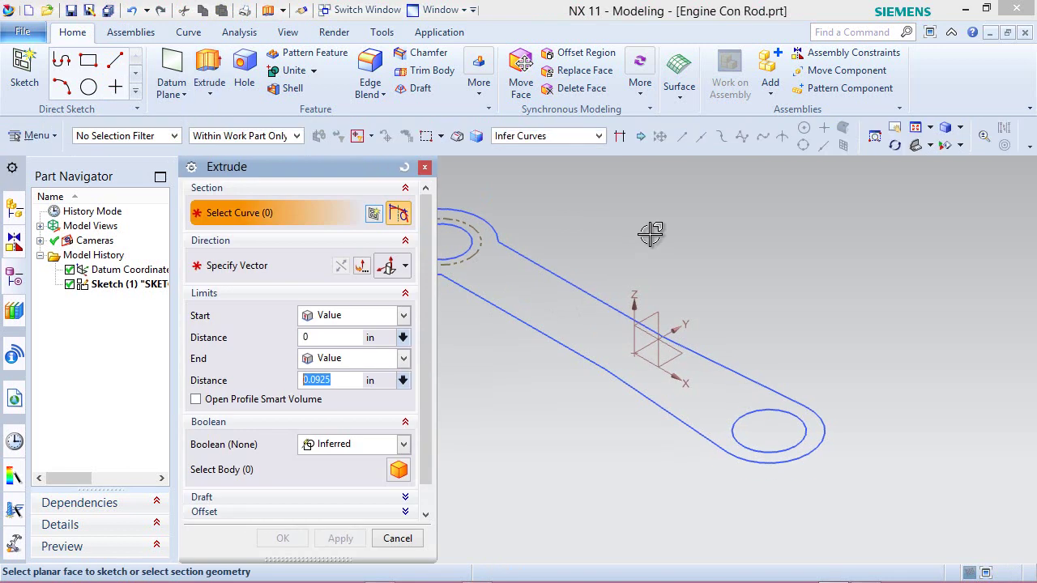
pyautogui.click(600, 136)
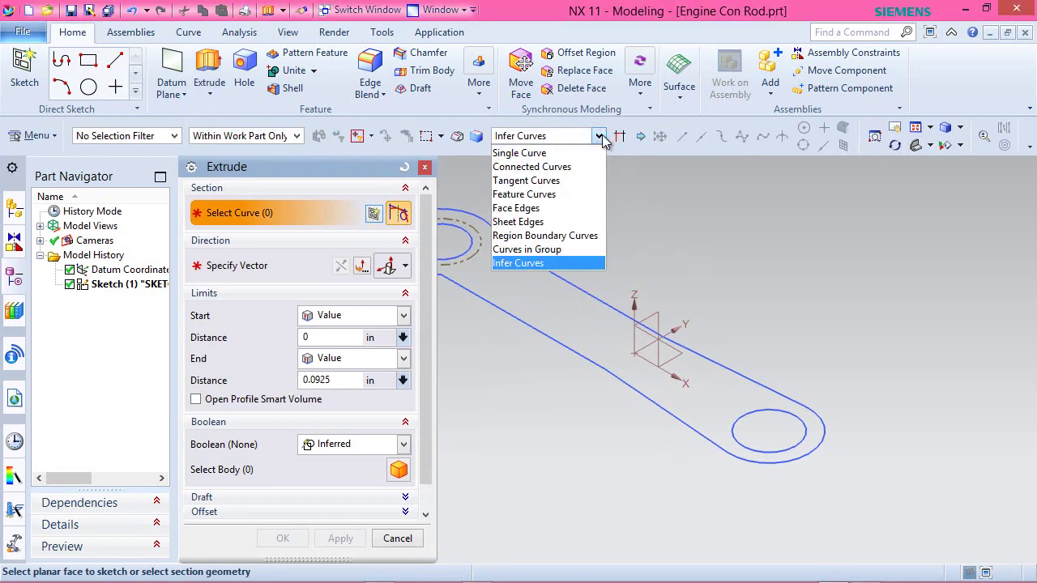
pyautogui.click(540, 235)
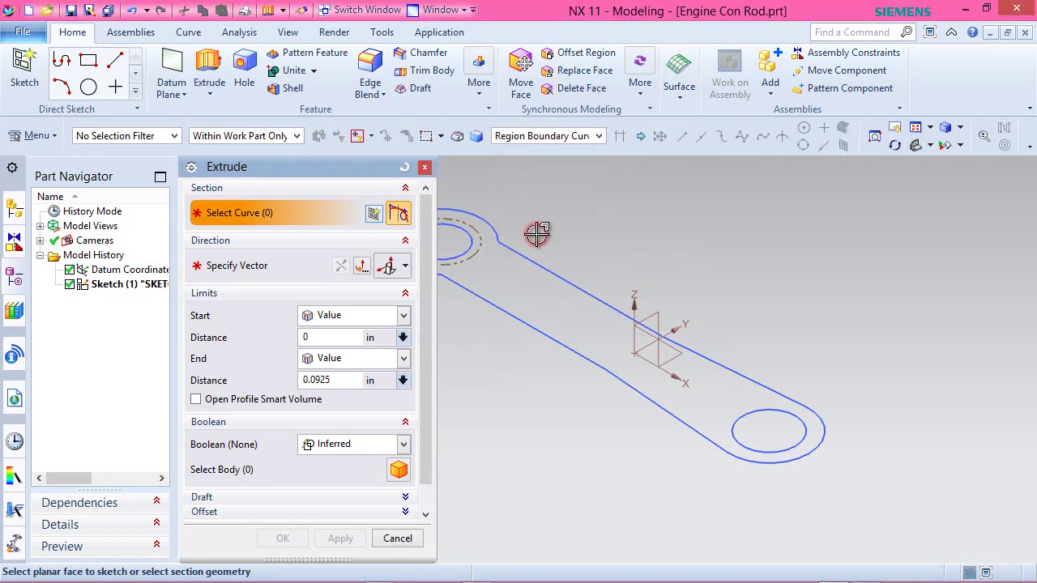
pyautogui.click(549, 302)
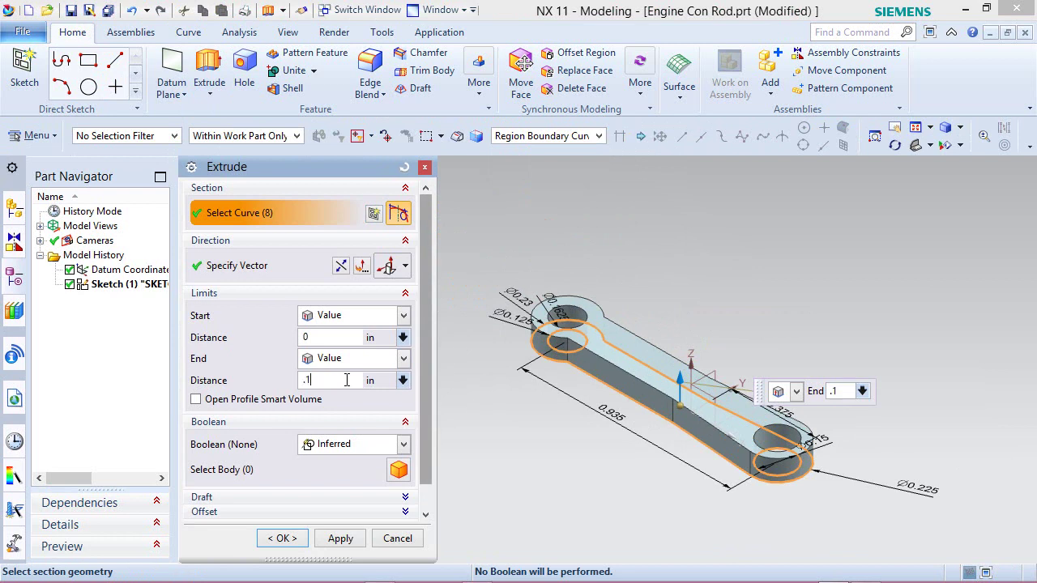
pyautogui.doubleClick(346, 380)
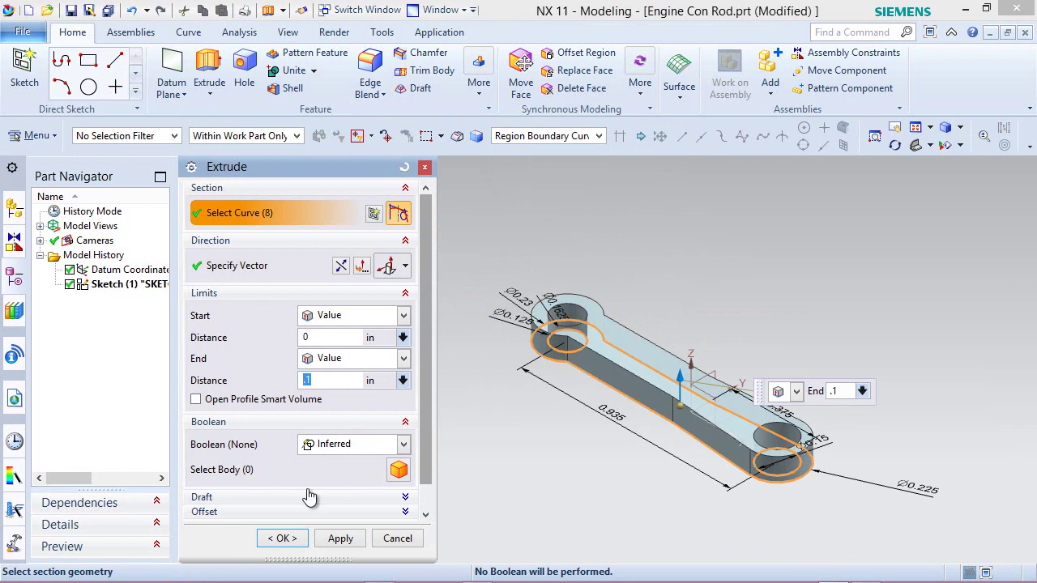
pyautogui.click(295, 539)
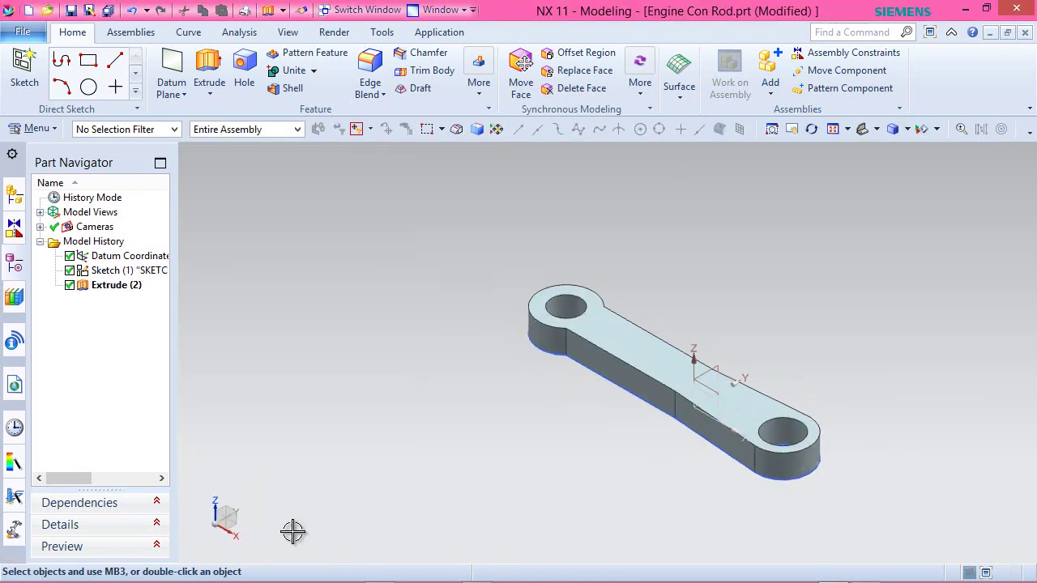
# Hide the connecting rod's sketch and save the part file
pyautogui.click(876, 129)
pyautogui.click(907, 128)
pyautogui.click(877, 131)
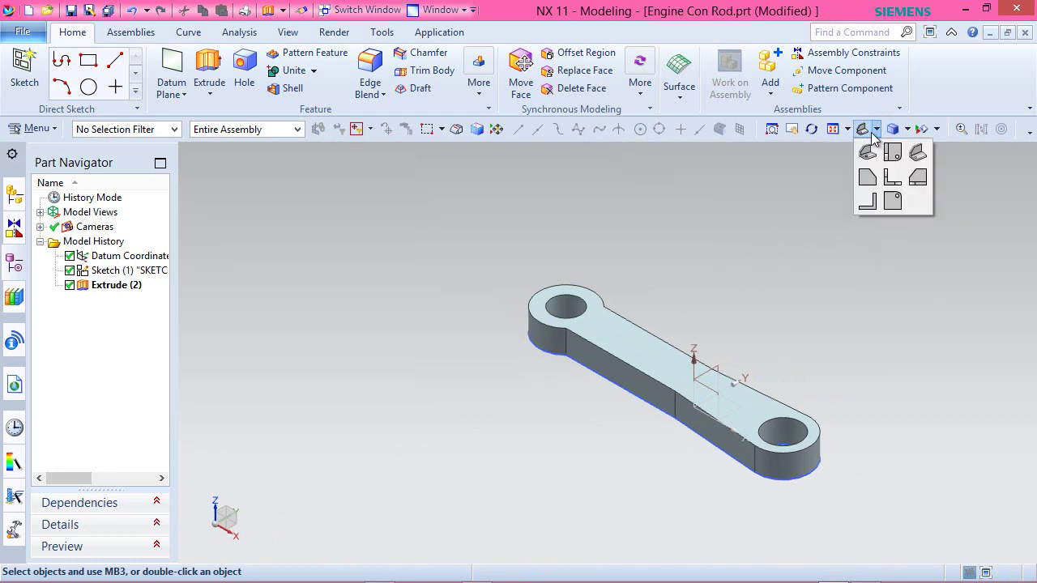
pyautogui.click(917, 153)
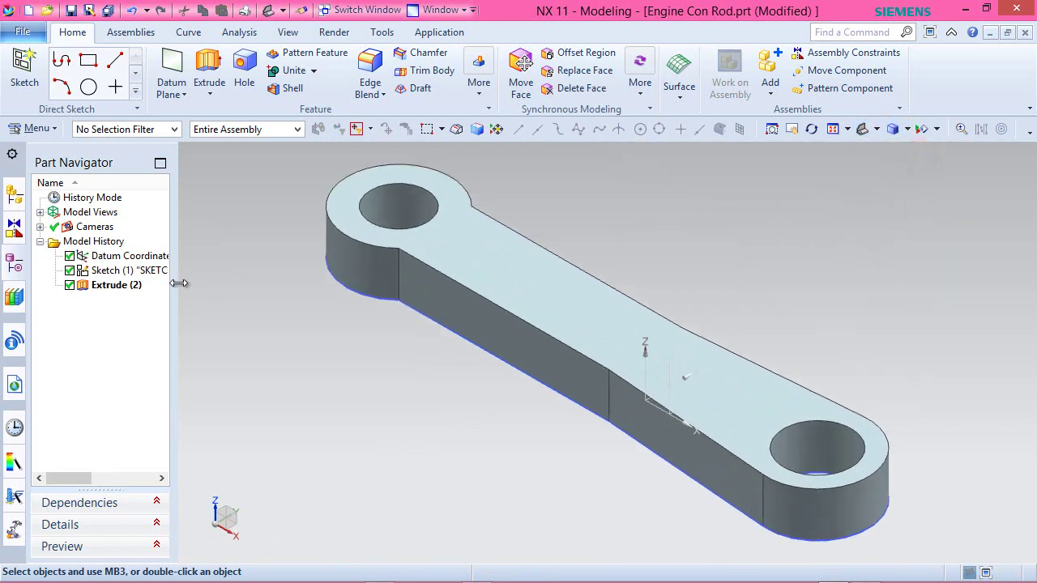
pyautogui.click(133, 277)
pyautogui.rightClick(135, 276)
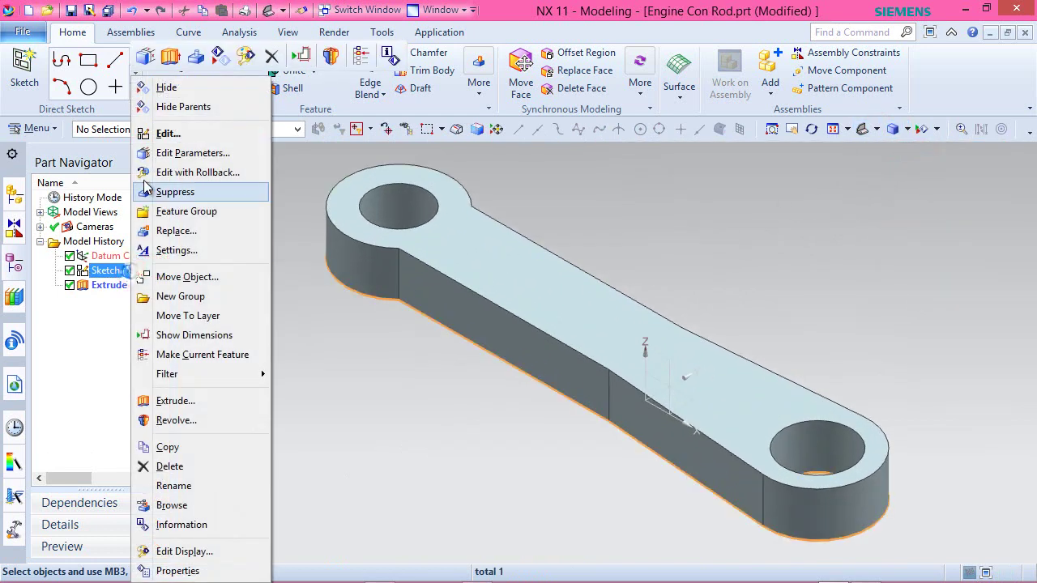
pyautogui.click(170, 84)
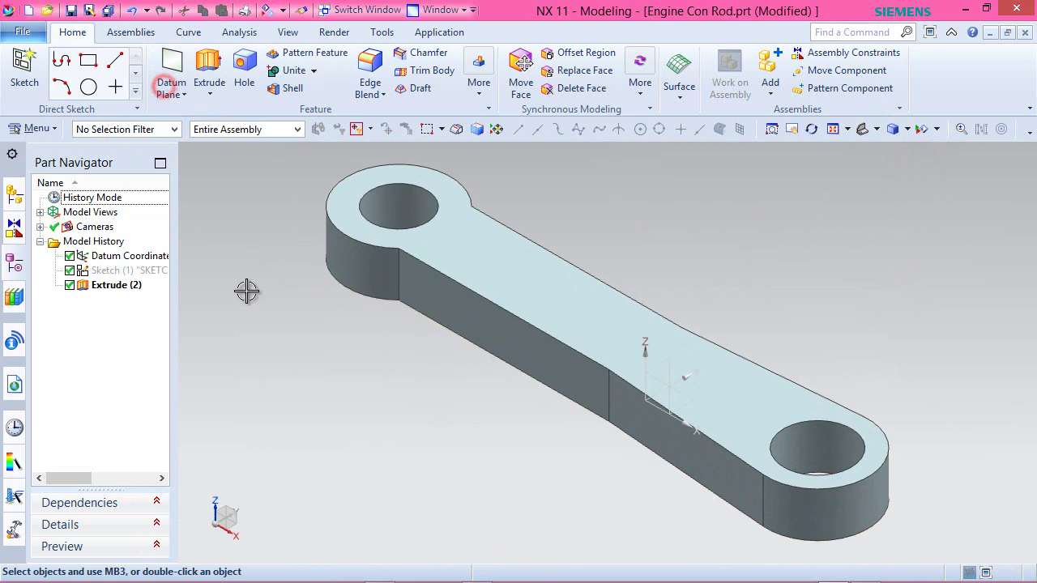
pyautogui.click(71, 10)
# Change the display color of the connecting rod's solid body to Light Gray
pyautogui.click(290, 32)
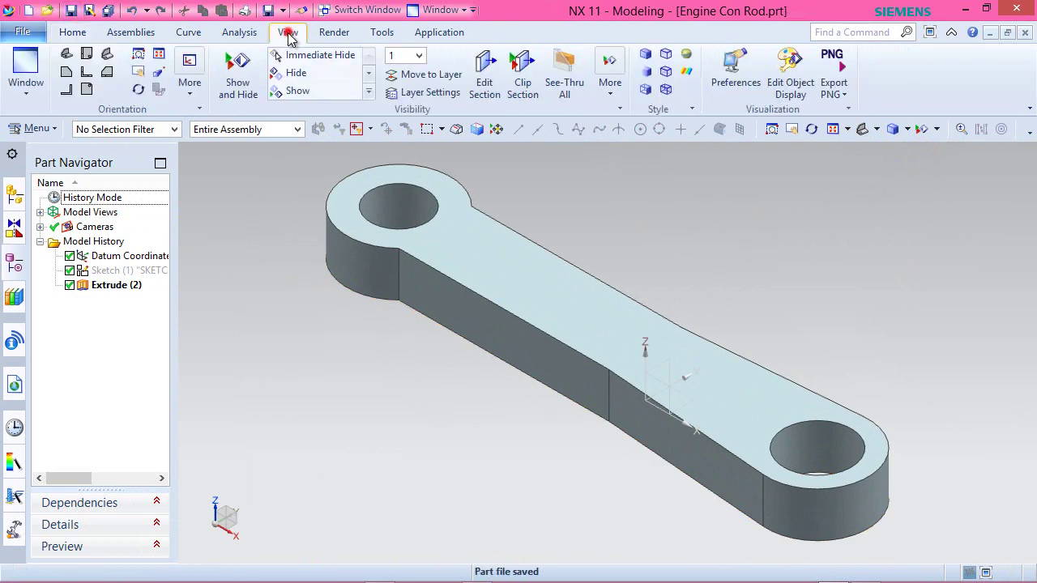
pyautogui.click(789, 77)
pyautogui.click(575, 348)
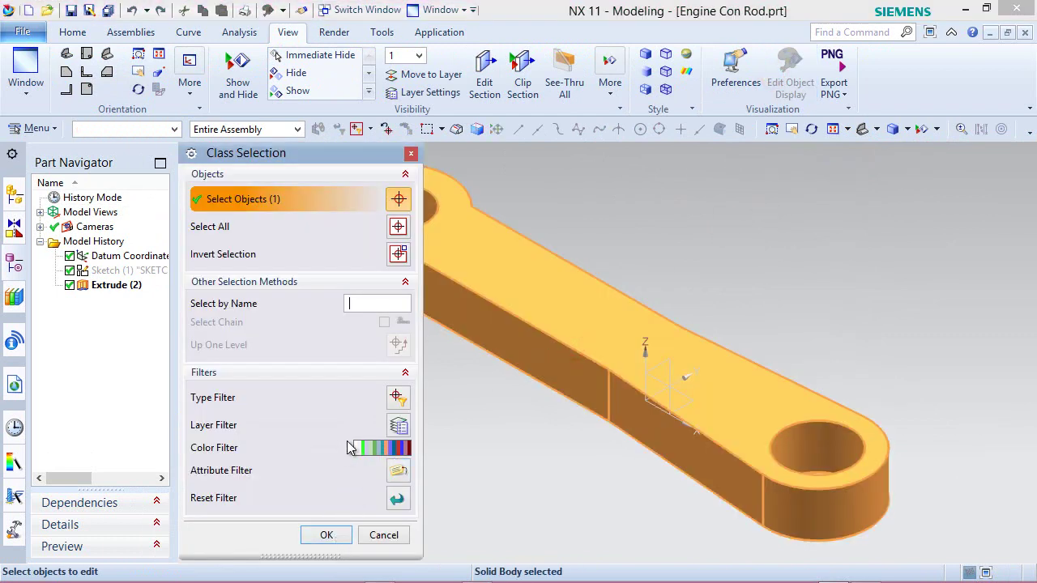
pyautogui.click(345, 531)
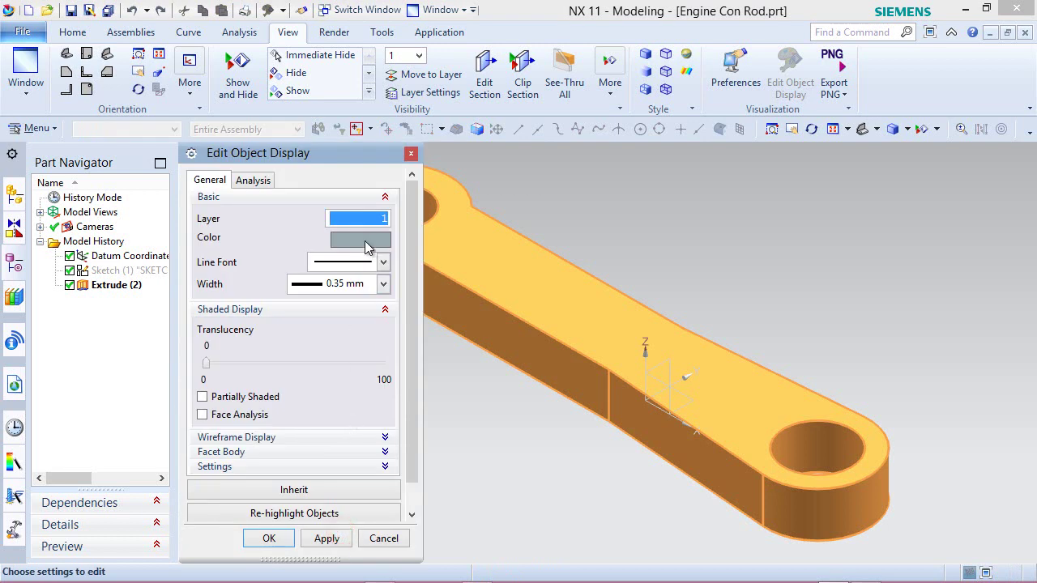
pyautogui.click(361, 241)
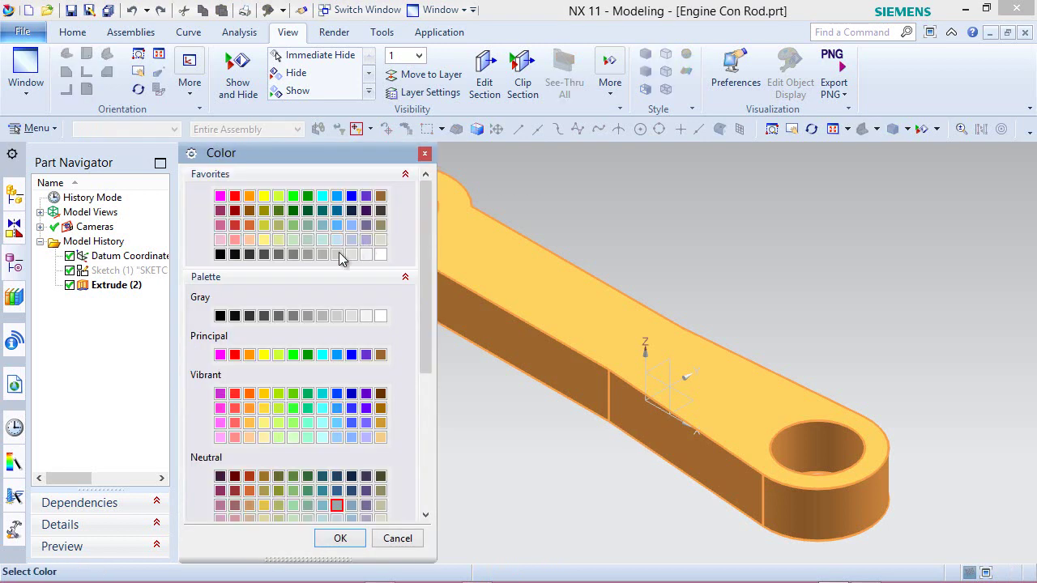
pyautogui.moveTo(420, 339); pyautogui.dragTo(418, 493)
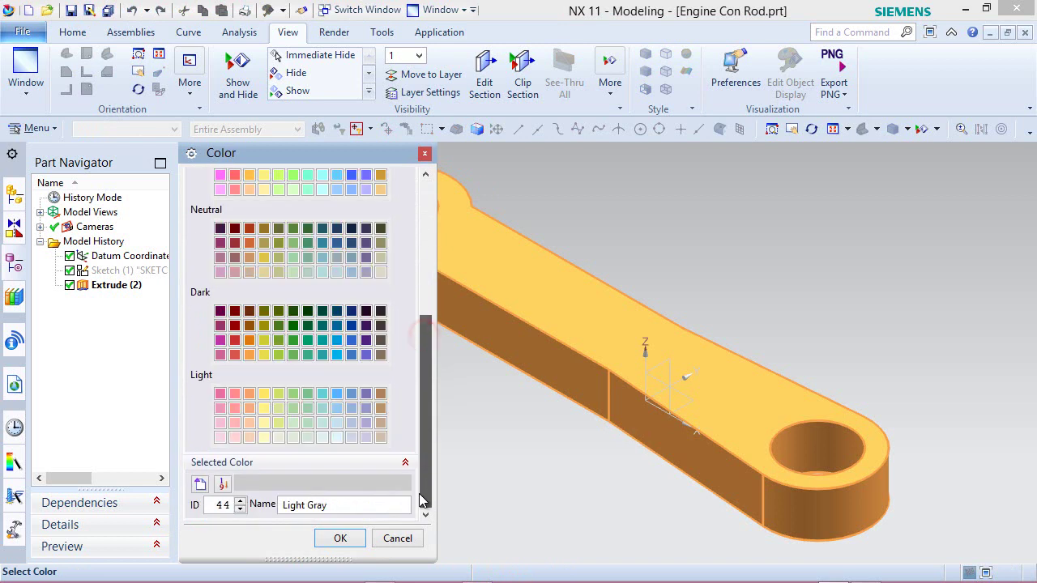
pyautogui.click(340, 539)
pyautogui.click(280, 538)
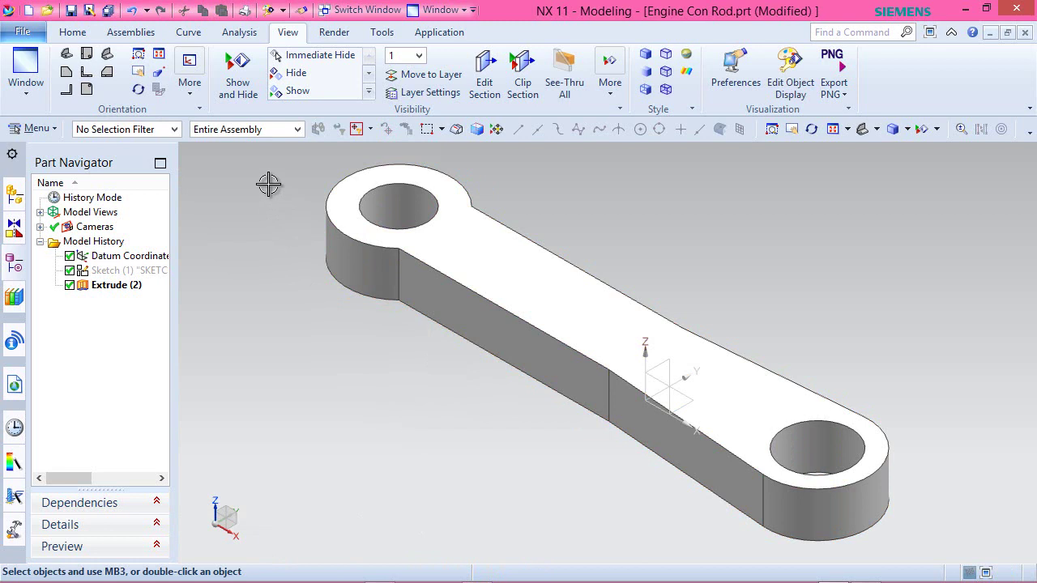
# Turn on True Shading for the model and switch off the perspective view
pyautogui.click(334, 33)
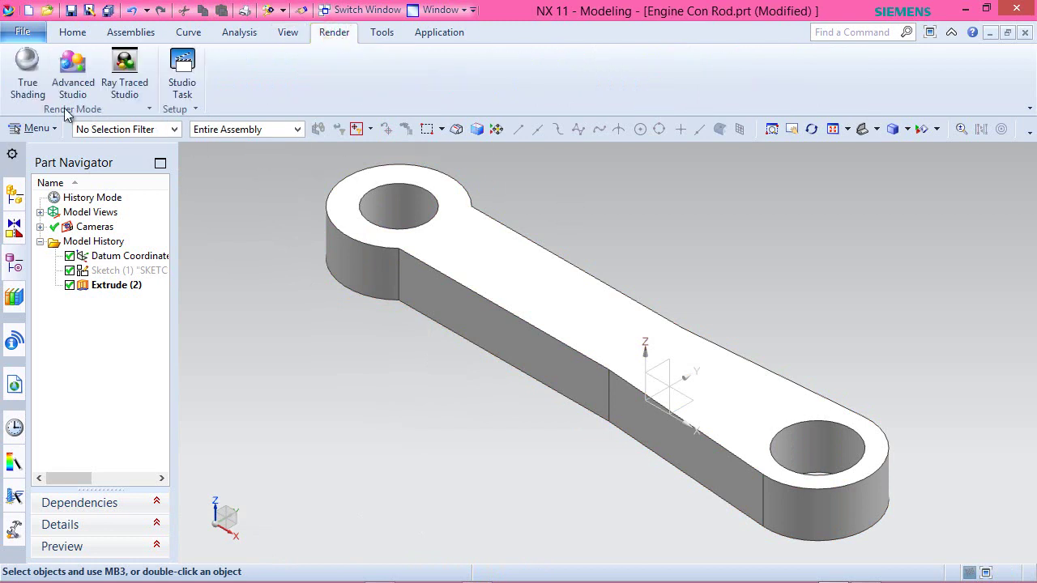
pyautogui.click(27, 71)
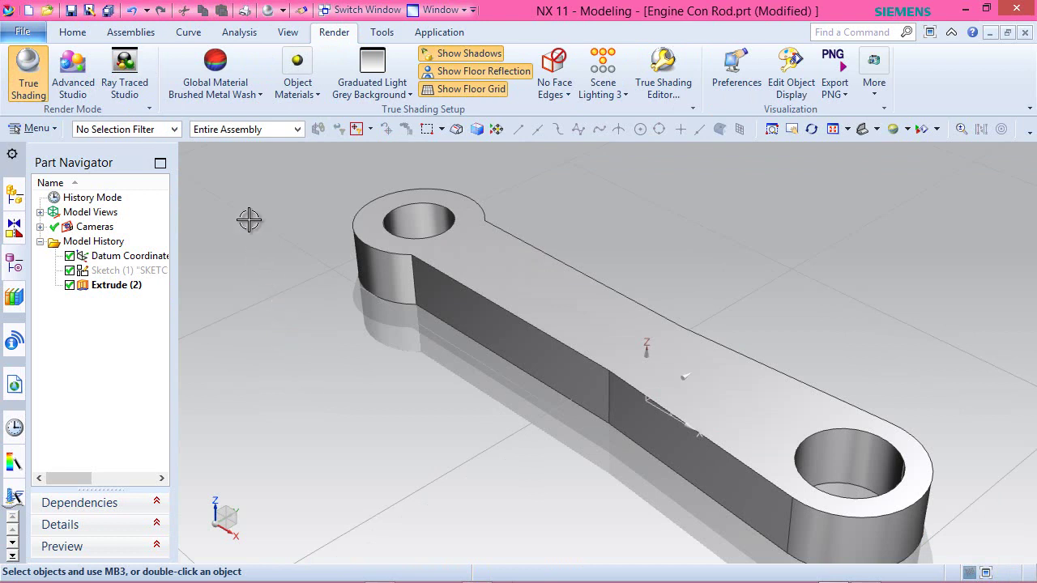
pyautogui.click(287, 32)
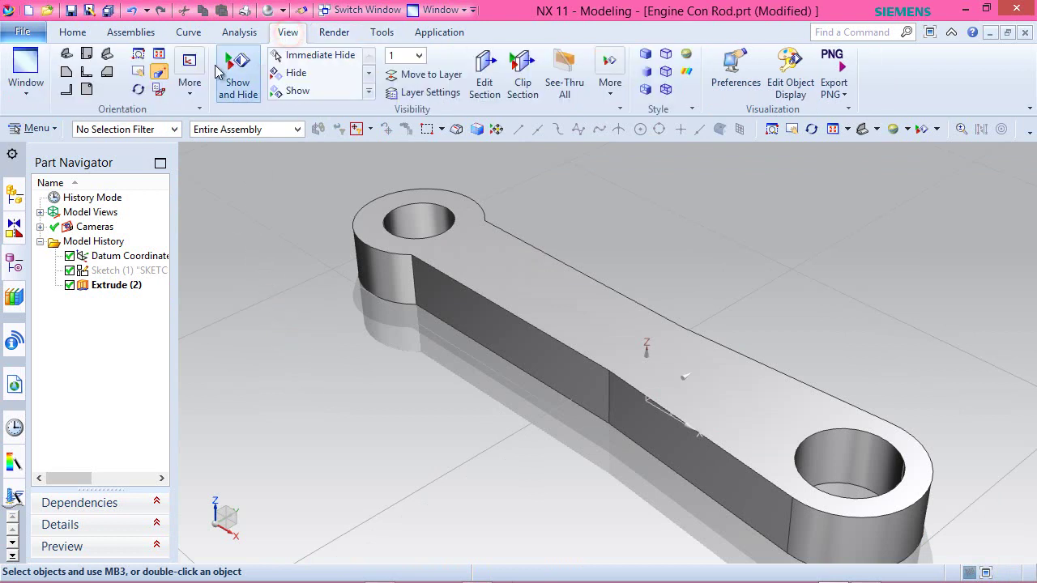
pyautogui.click(159, 72)
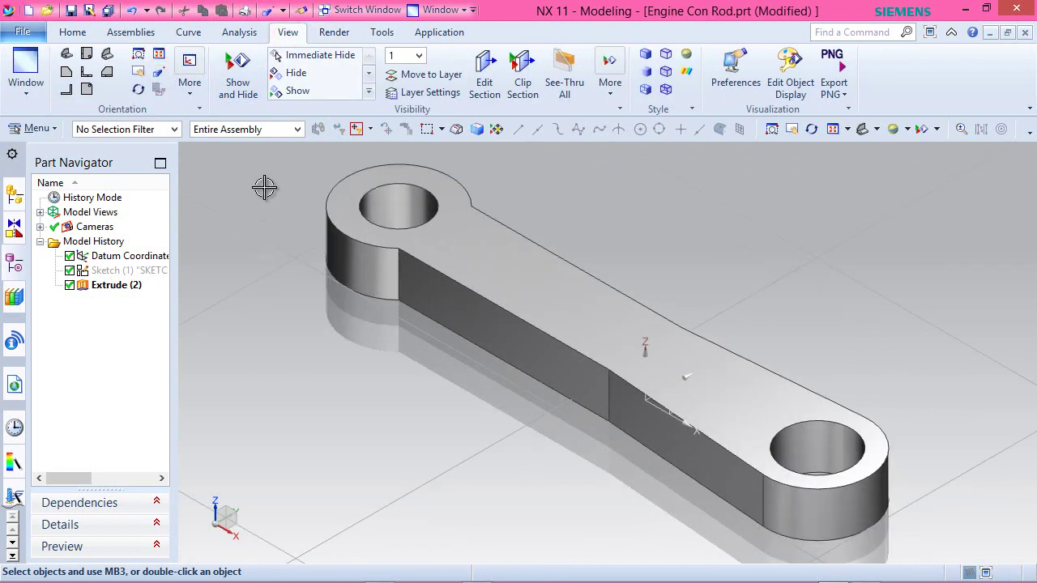
# Turn off the shadows and the floor reflection in the True Shading display
pyautogui.click(332, 34)
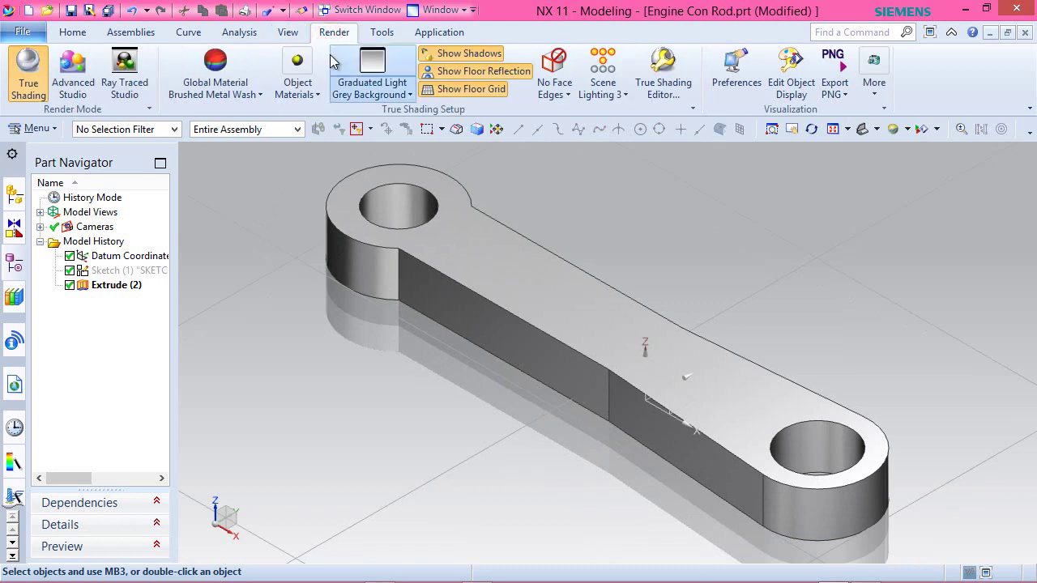
pyautogui.click(467, 53)
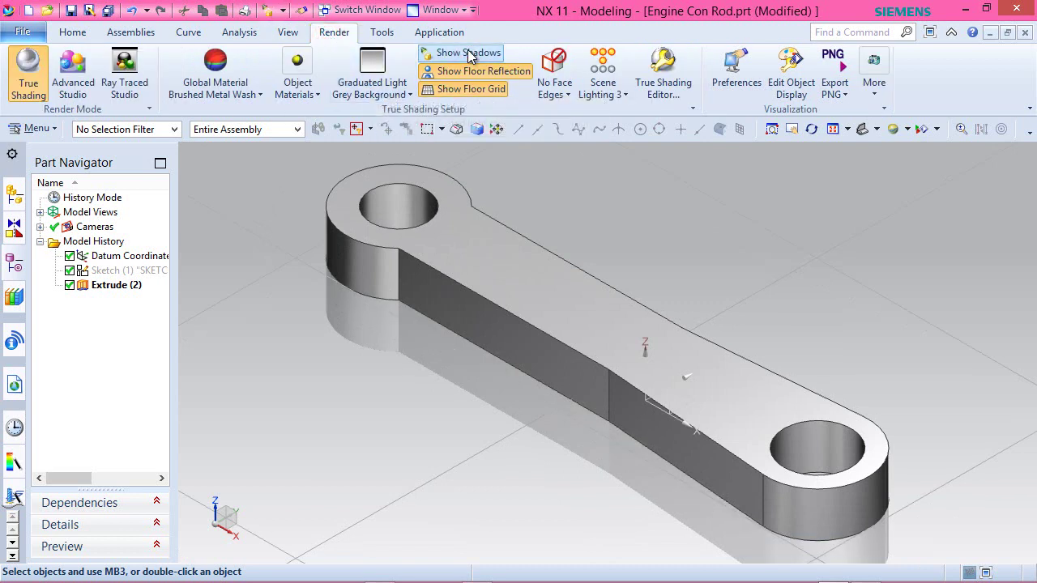
pyautogui.click(476, 72)
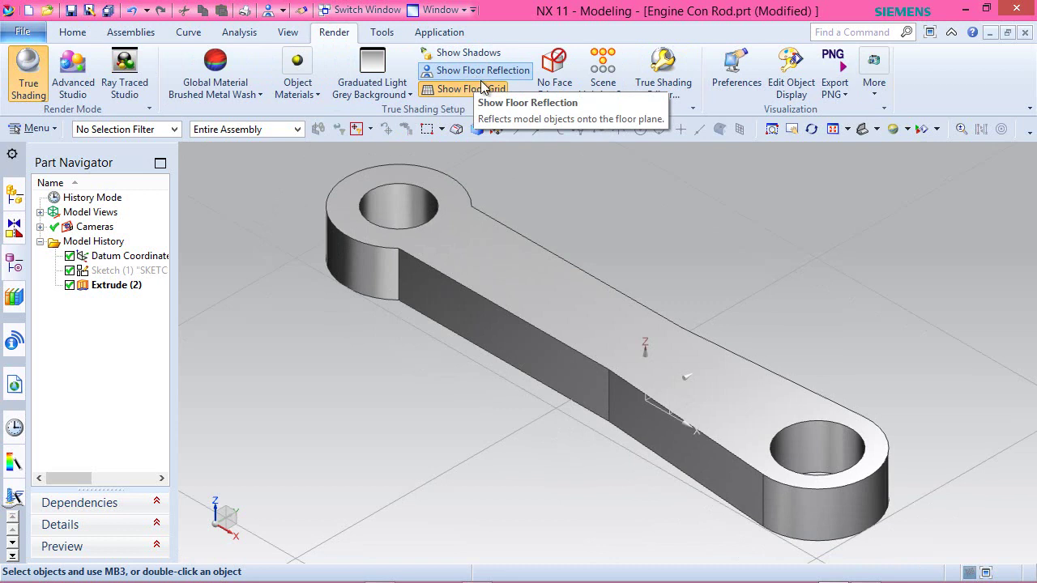
# Set the True Shading edge display to Face Edges without Hidden Edges and save the part file
pyautogui.click(563, 95)
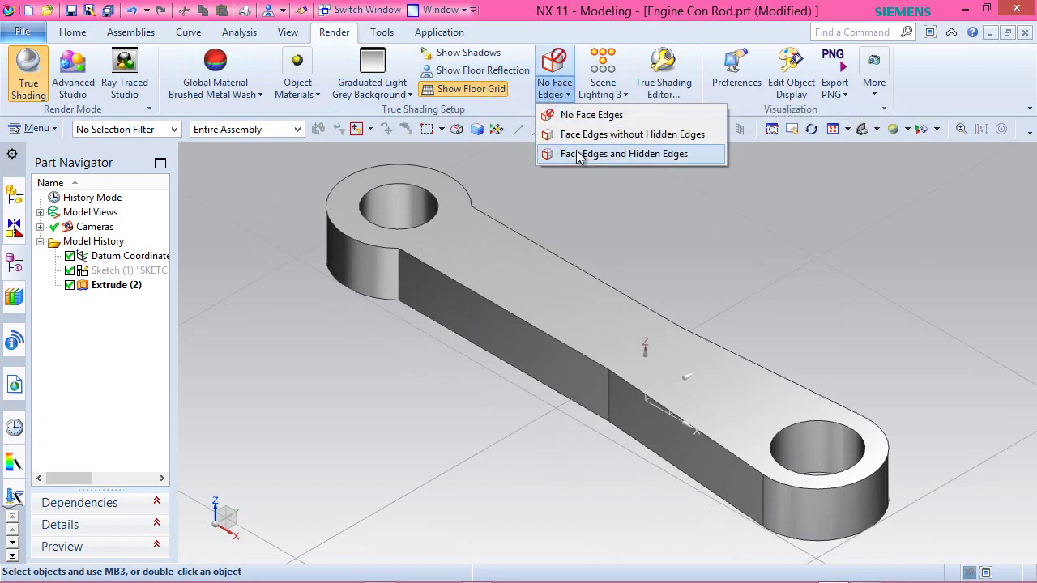
pyautogui.click(584, 134)
pyautogui.click(595, 93)
pyautogui.click(583, 135)
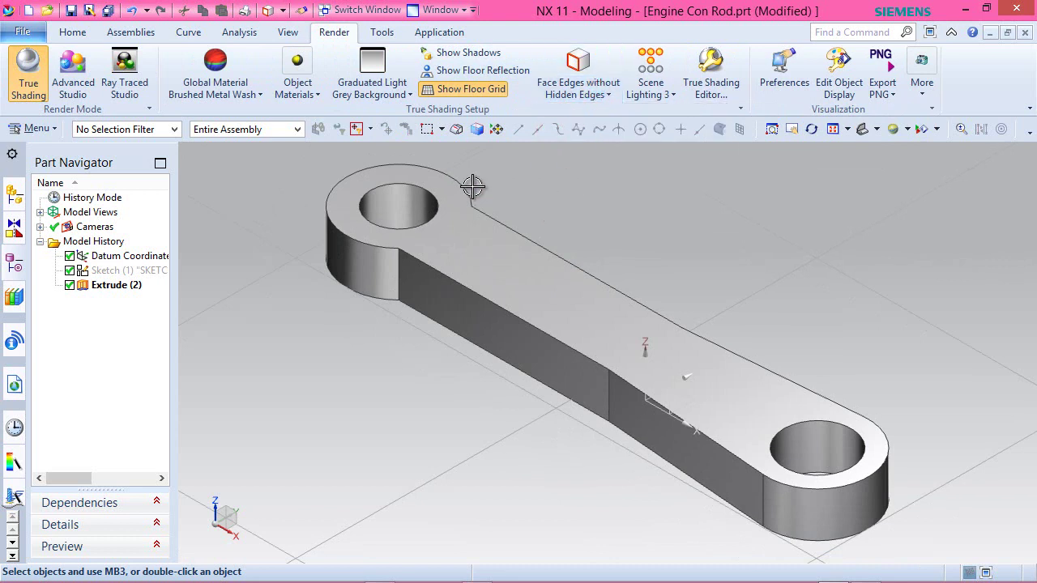
pyautogui.click(75, 32)
pyautogui.click(71, 12)
# Turn off the floor grid in the True Shading display
pyautogui.click(334, 33)
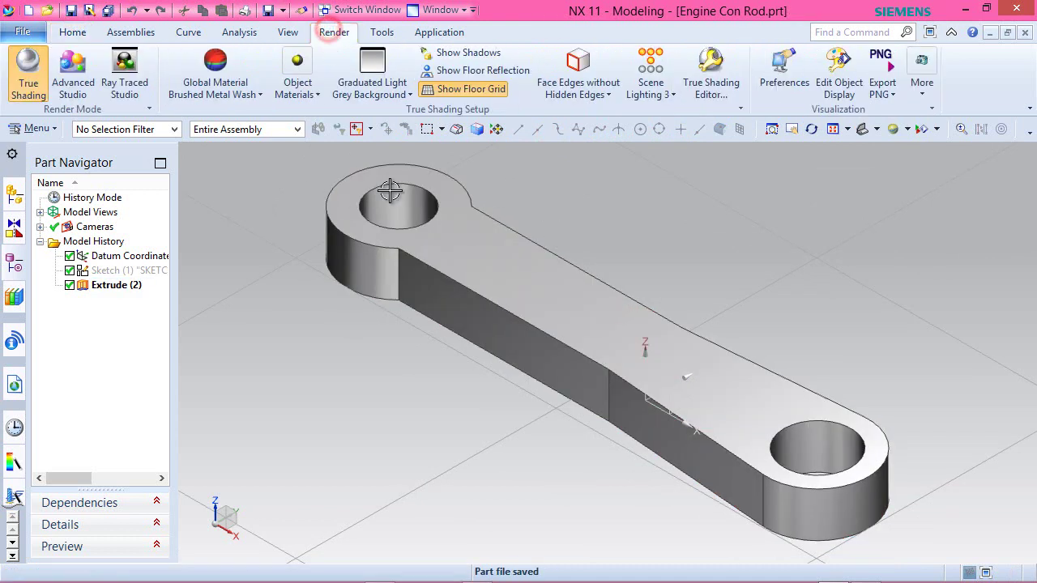
pyautogui.click(484, 89)
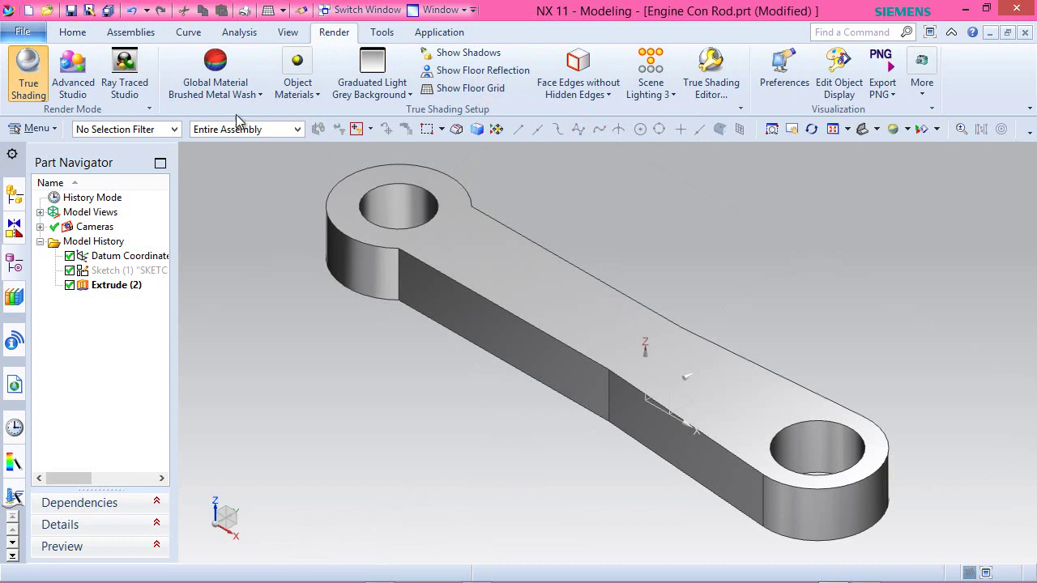
pyautogui.click(75, 33)
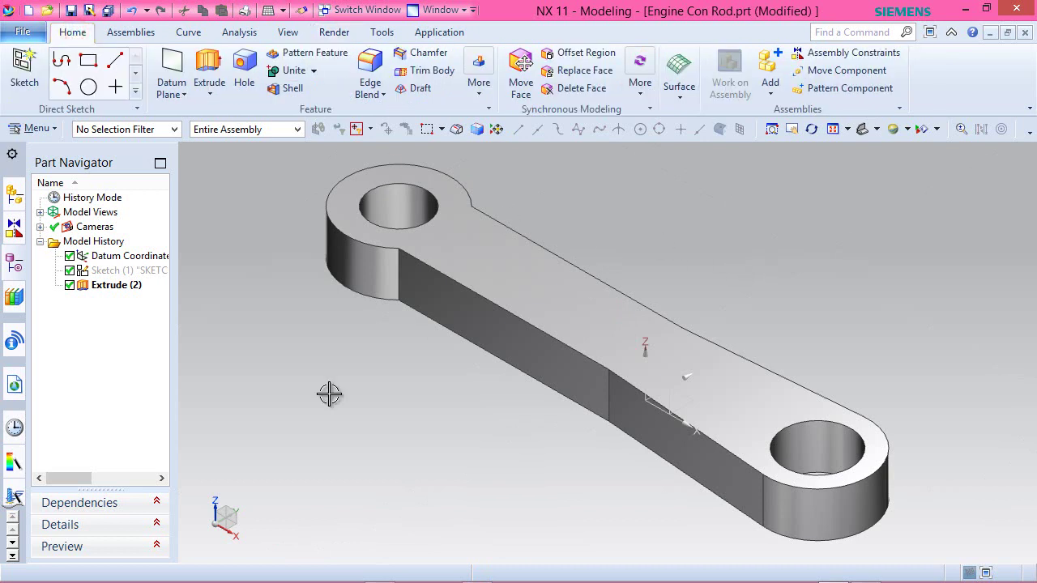
# Rotate the model view 90 degrees about the Z axis
pyautogui.click(215, 504)
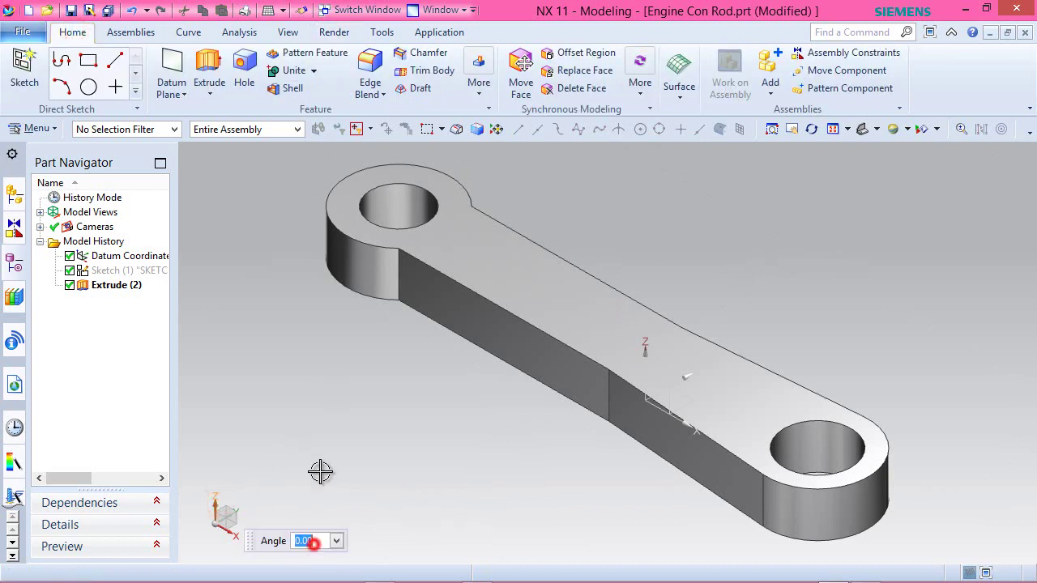
pyautogui.write('90')
pyautogui.press('Return')
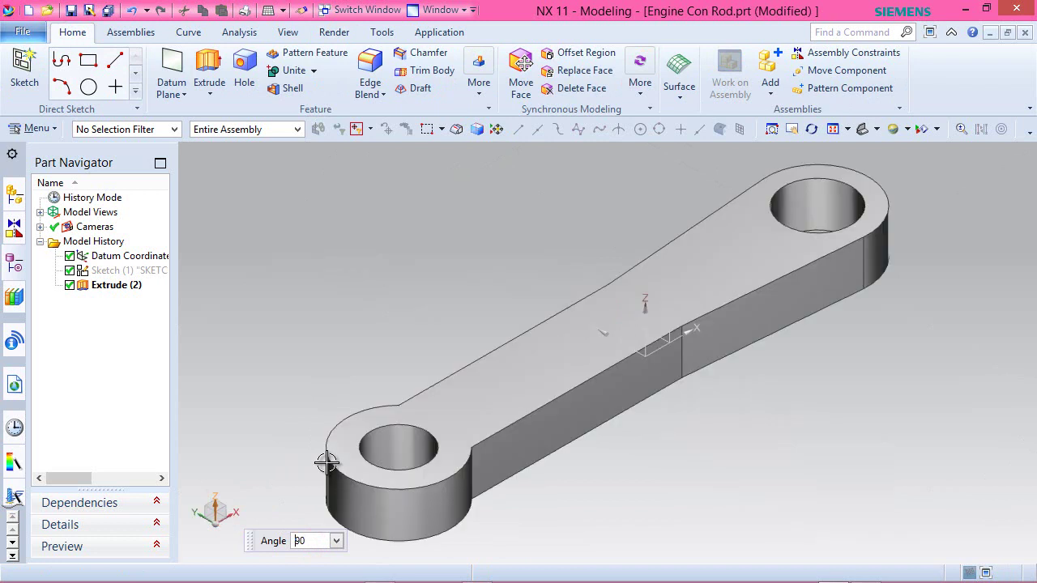